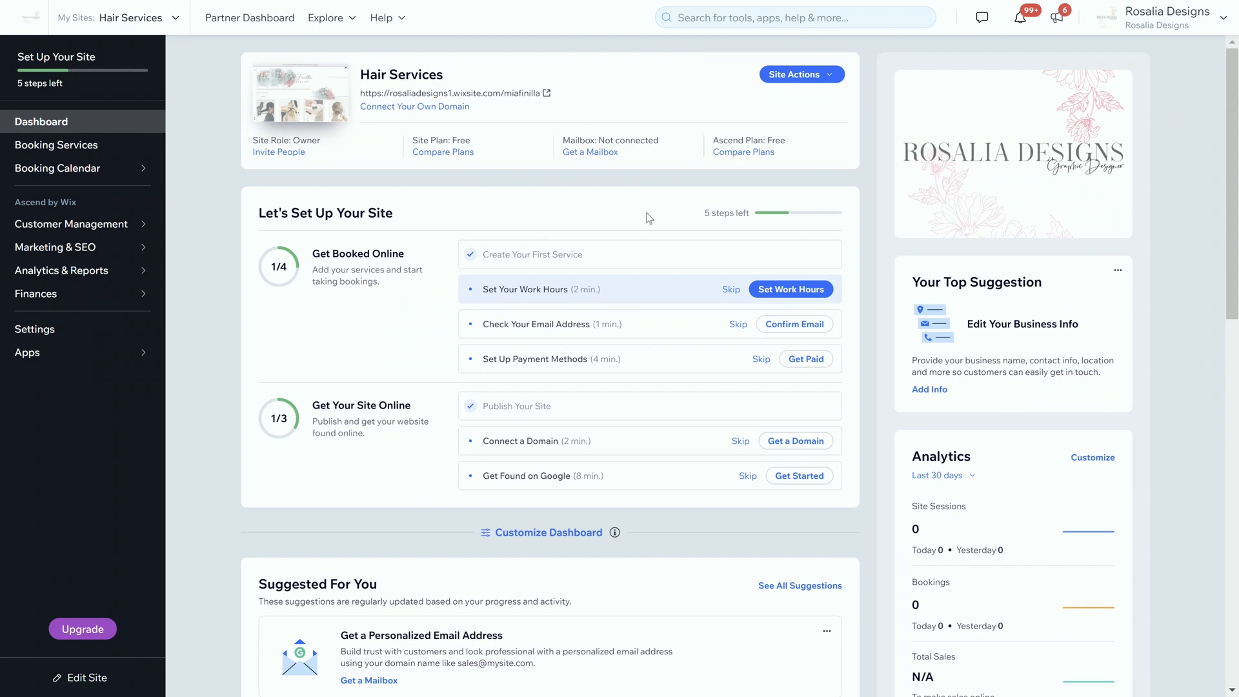
Step: Open the Ladies Cut & Blow Dry service for editing from the Haircuts category of the booking services
left_click(94, 147)
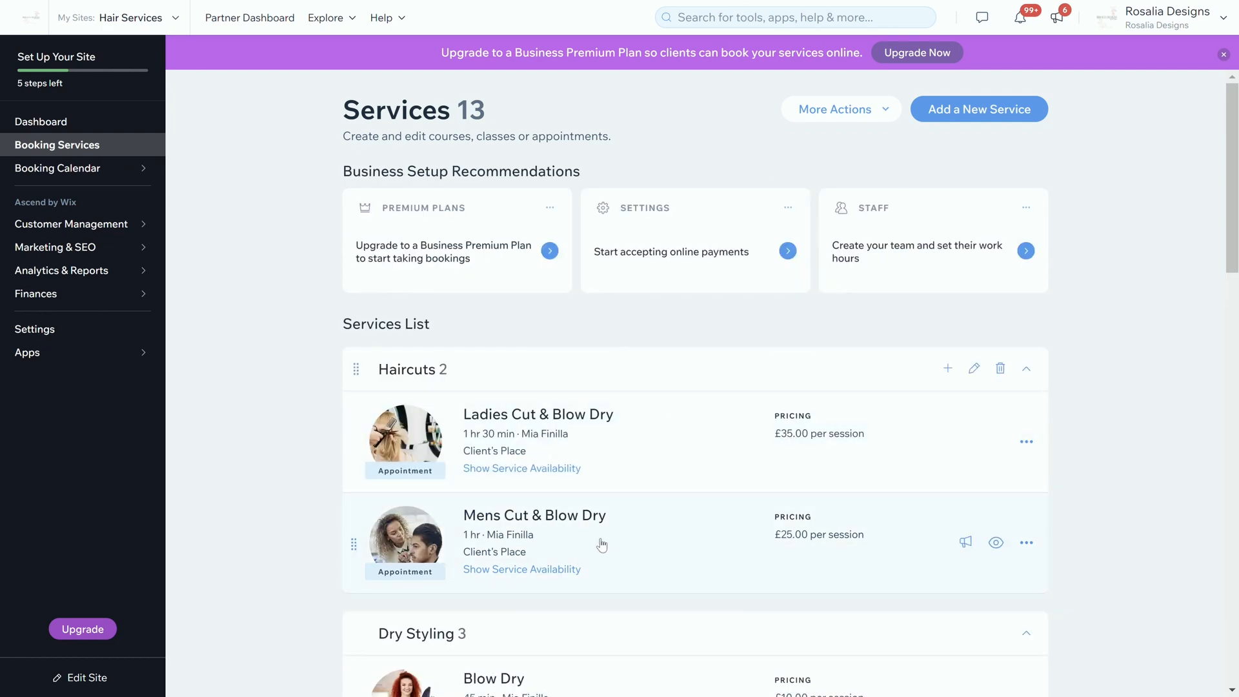
scroll(633, 403, "down", 5)
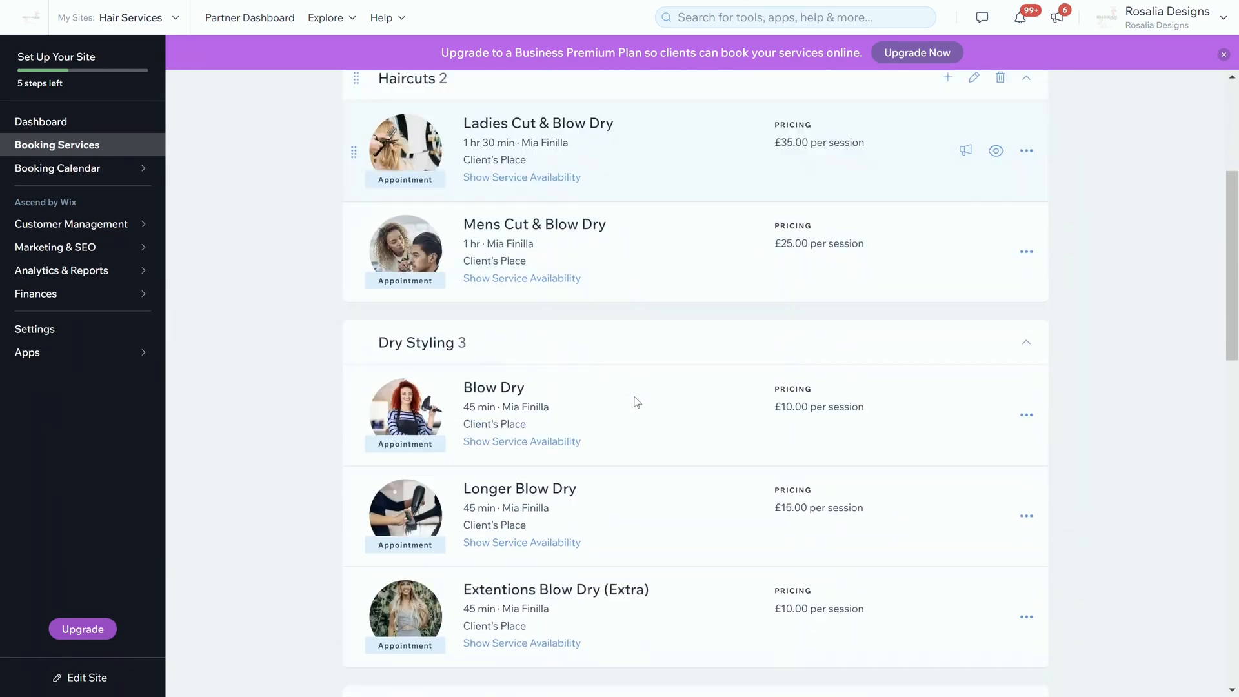
scroll(640, 403, "up", 4)
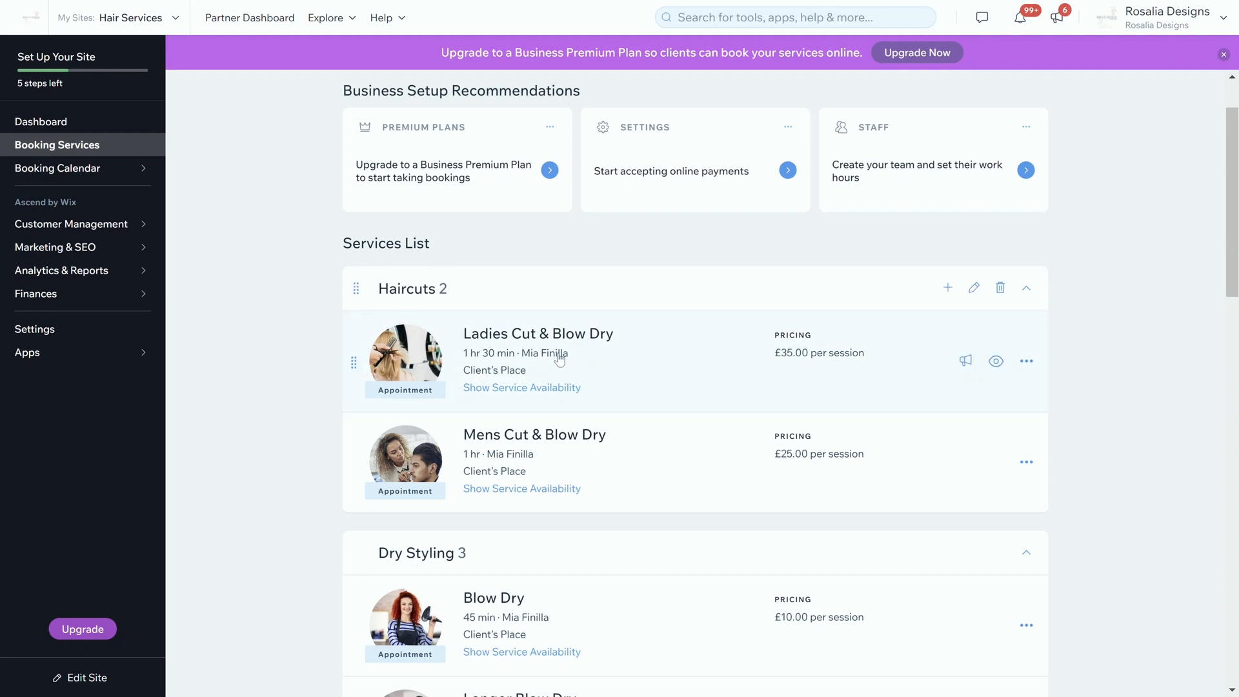
left_click(584, 356)
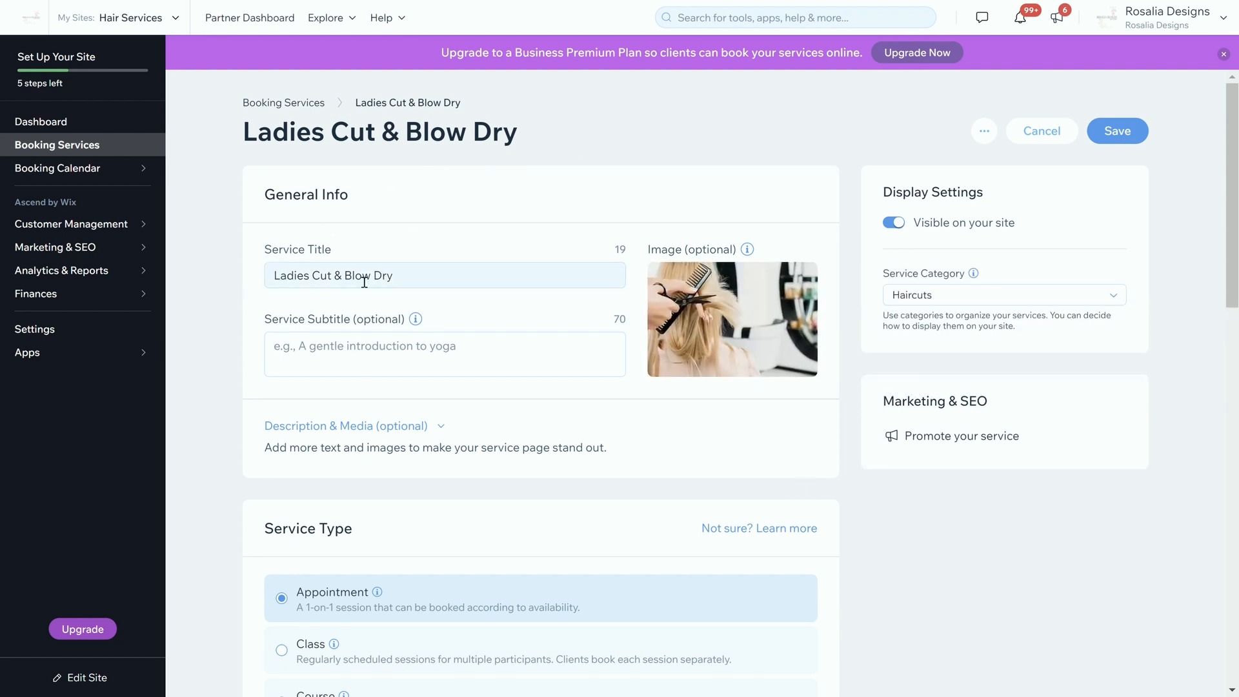
Step: Examine the service title, image and subtitle fields in the general info of the service
left_click(436, 281)
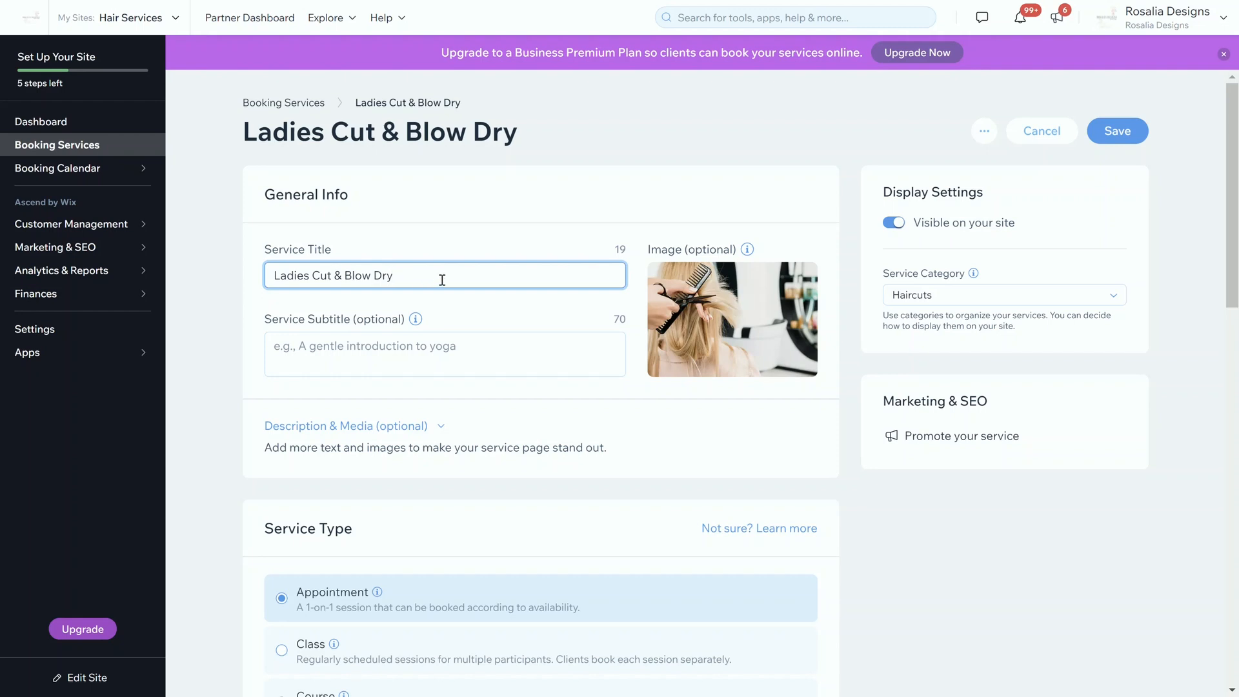
left_click_drag(436, 278, 282, 285)
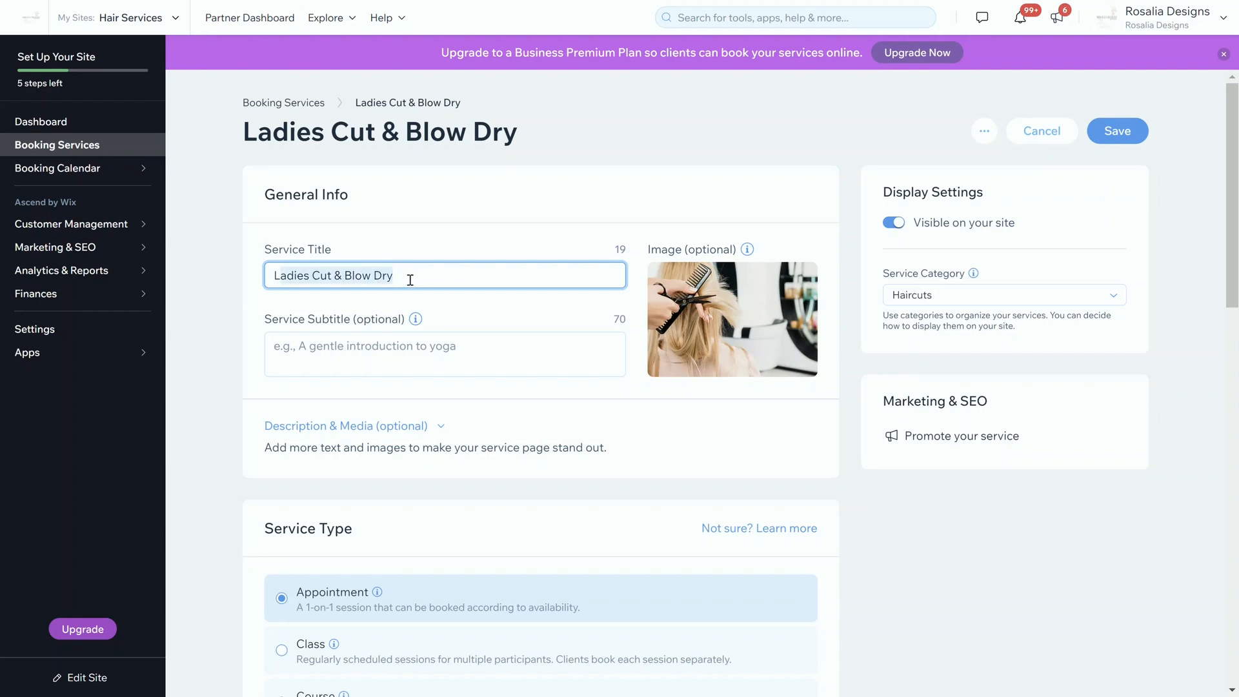
left_click(459, 278)
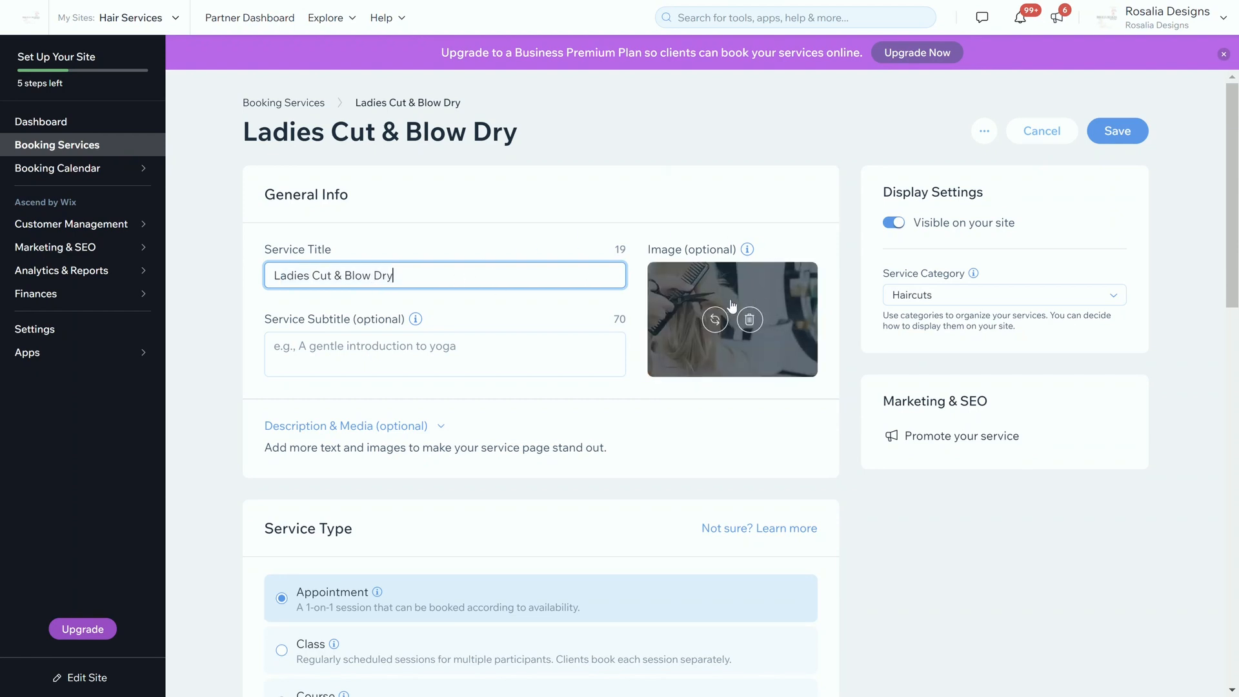
mouse_move(703, 271)
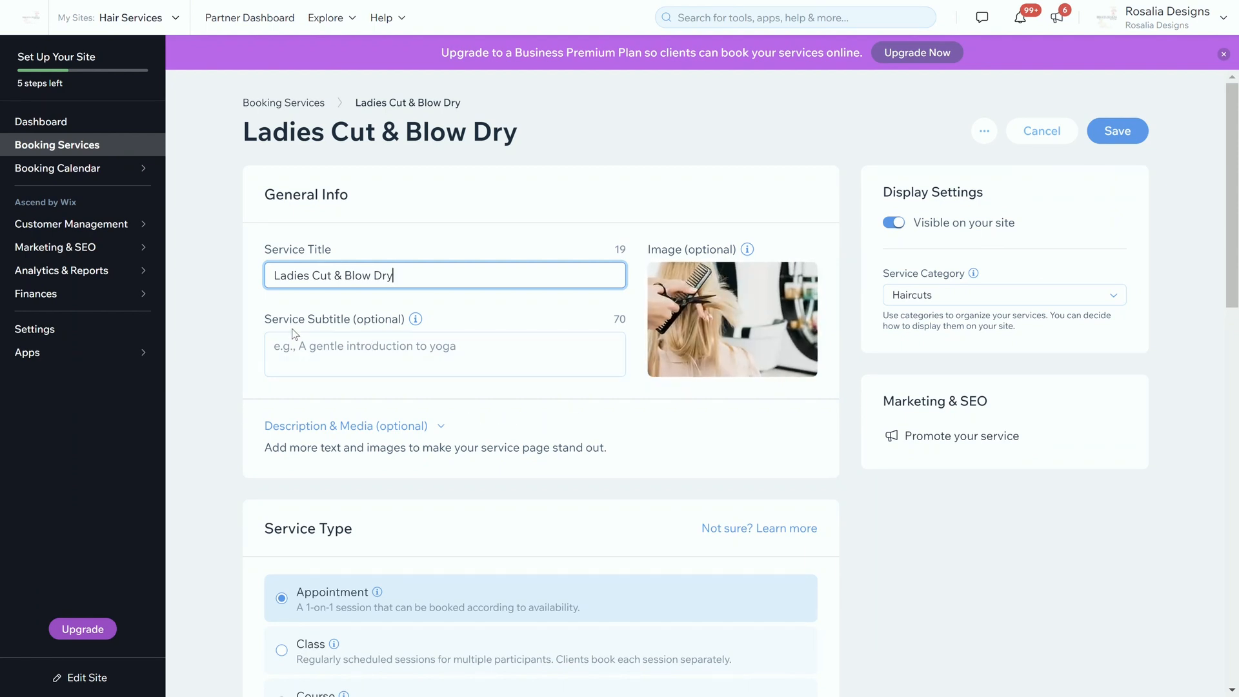
left_click(427, 345)
mouse_move(417, 321)
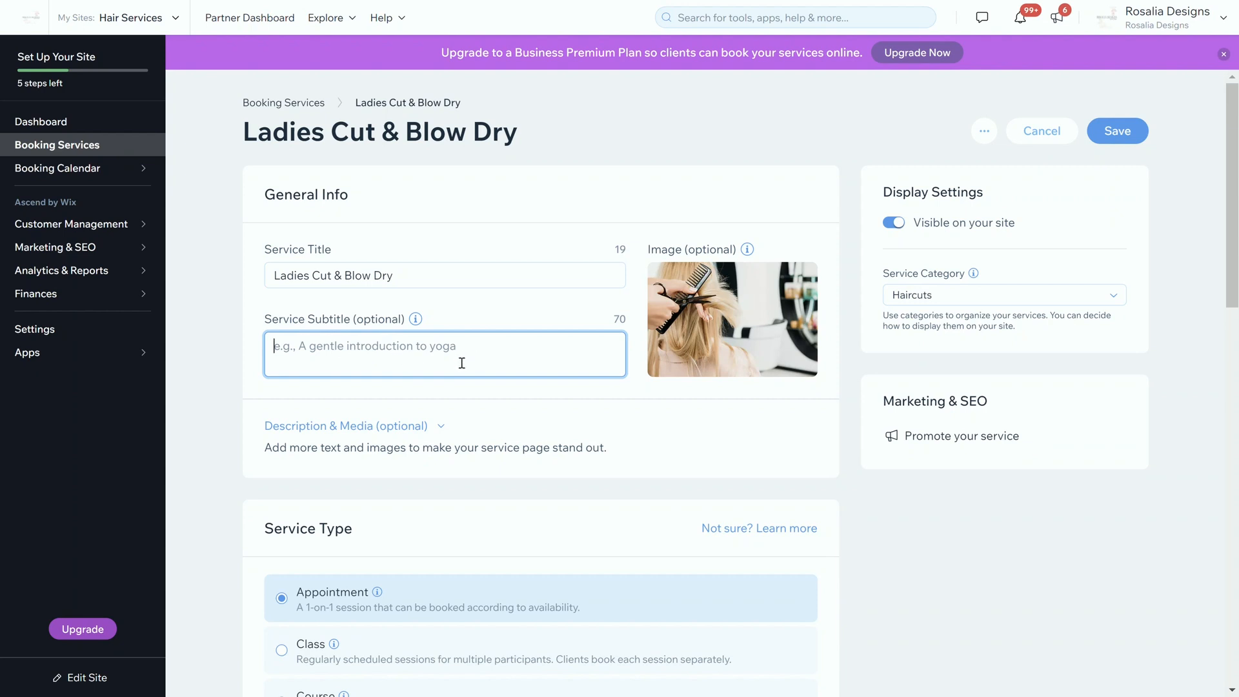
Step: Expand the optional Description & Media section and place the cursor in the description field
left_click(355, 427)
scroll(516, 435, "down", 3)
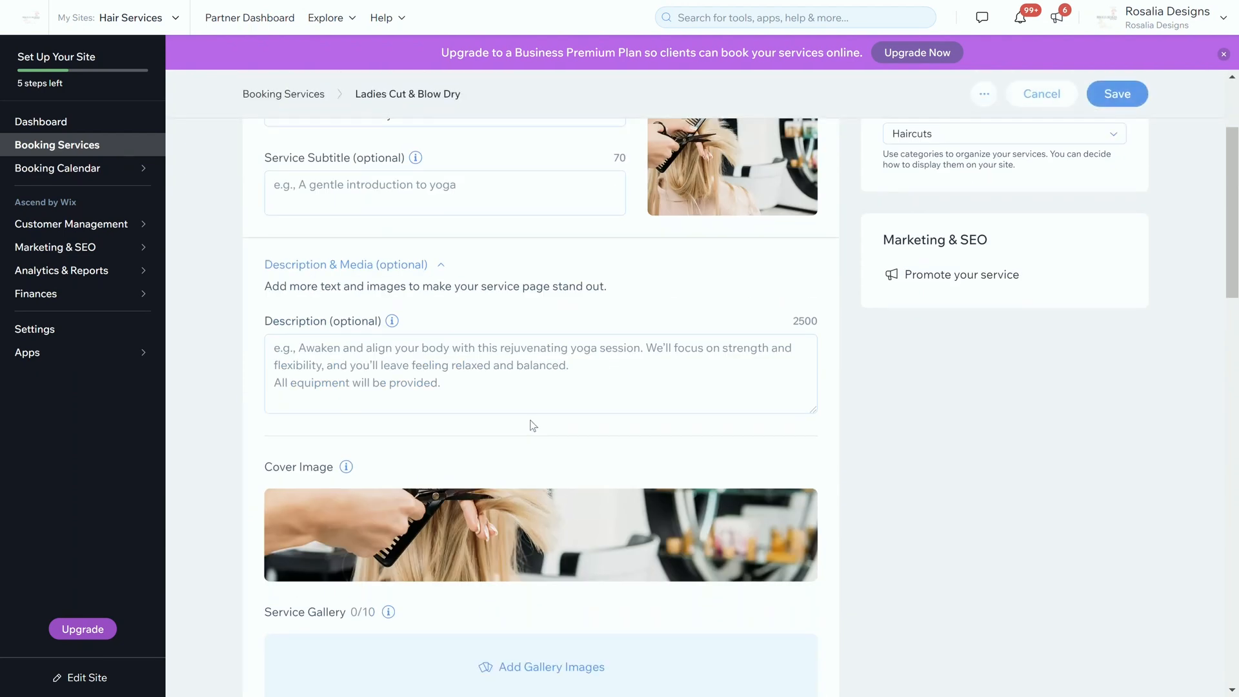
left_click(404, 400)
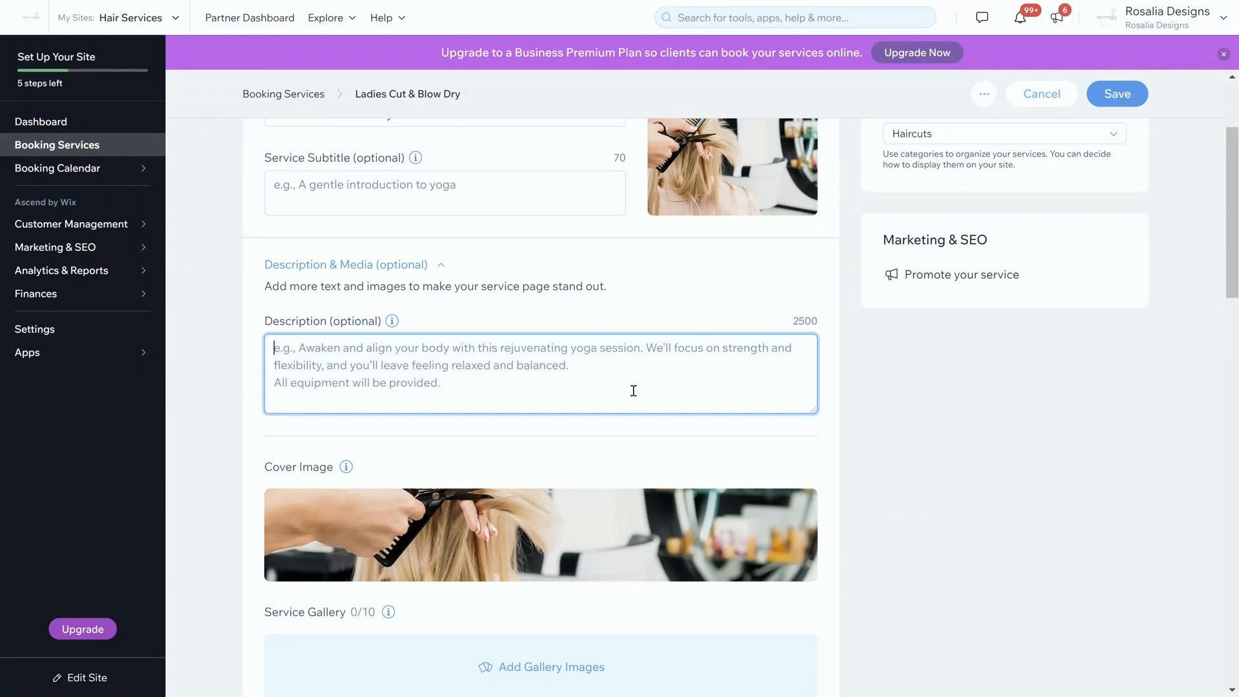
Step: Create a new service category named Discounts, and assign the service to the Hair Colour category
scroll(633, 390, "up", 1)
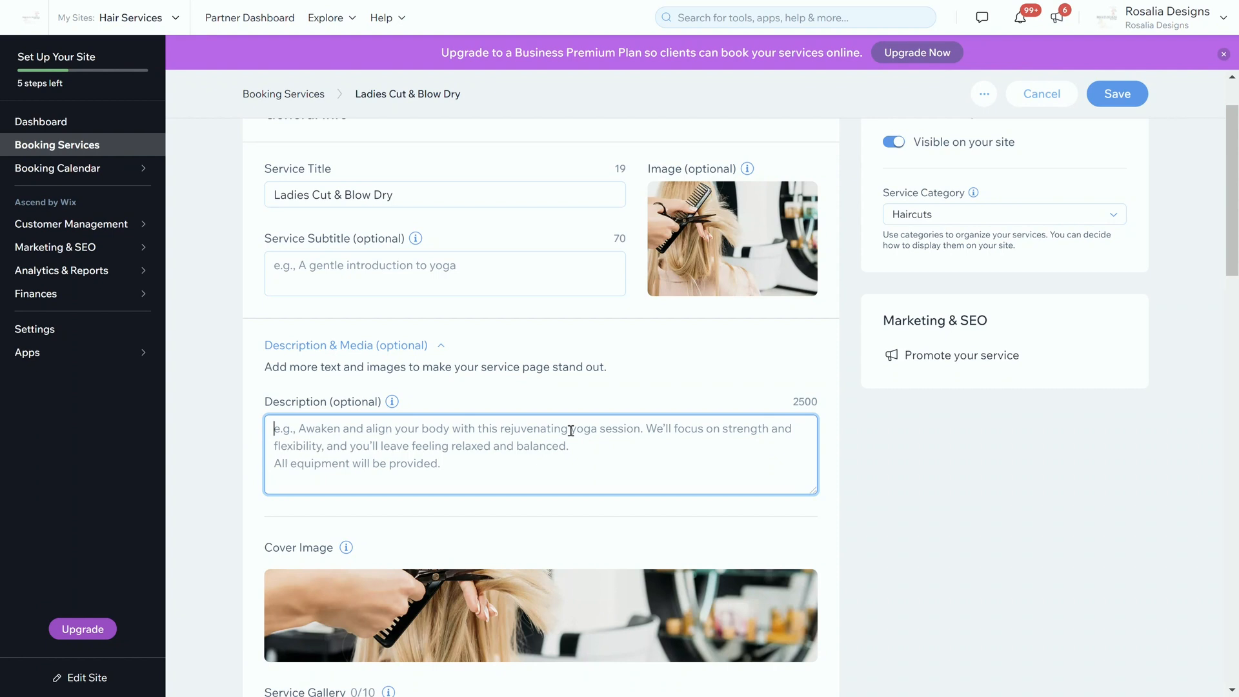
scroll(571, 430, "up", 2)
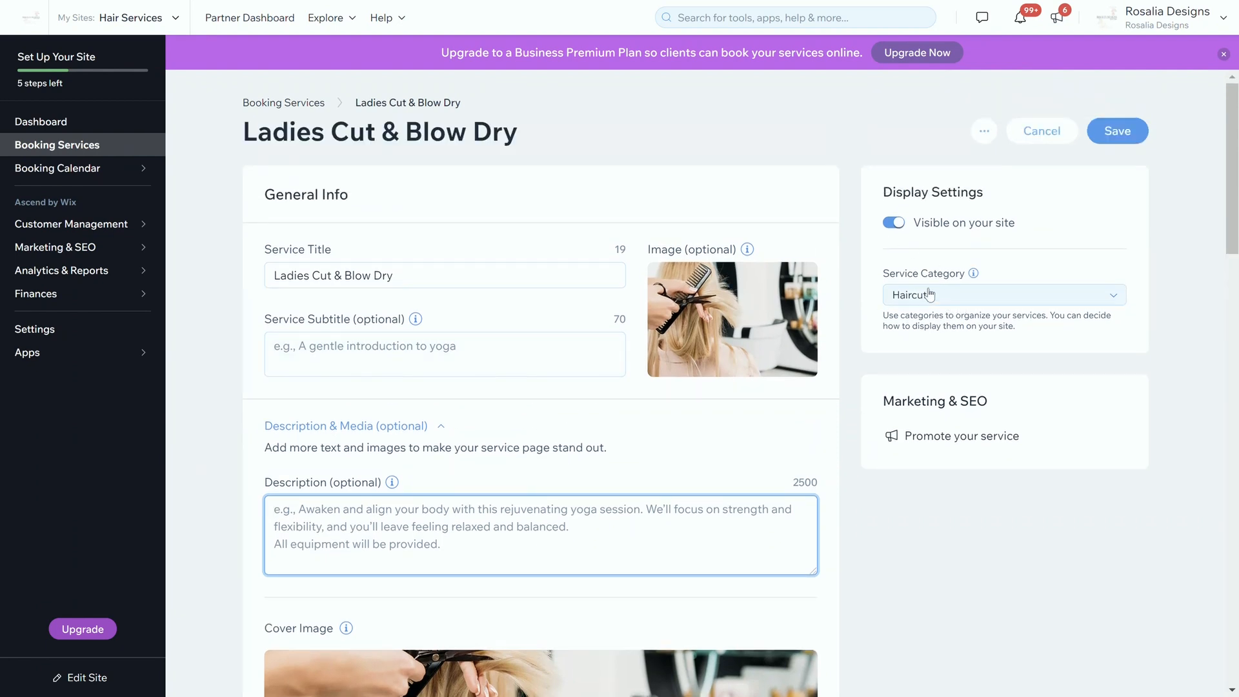
left_click(952, 296)
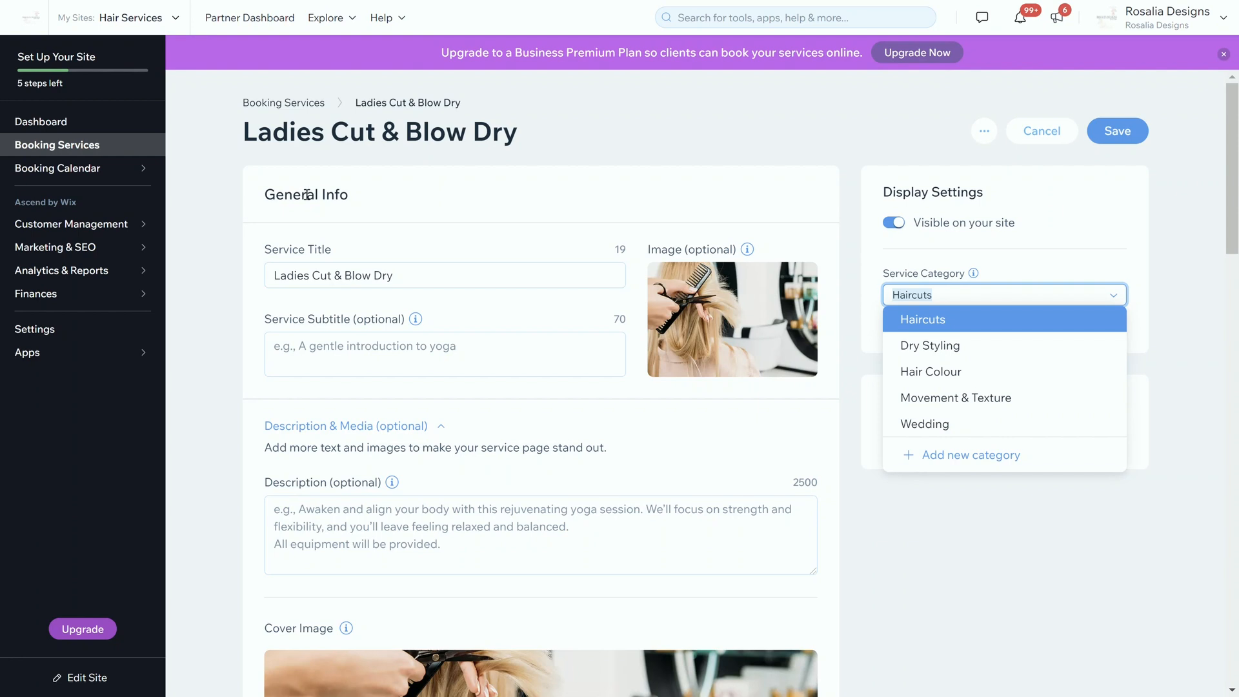
left_click(982, 456)
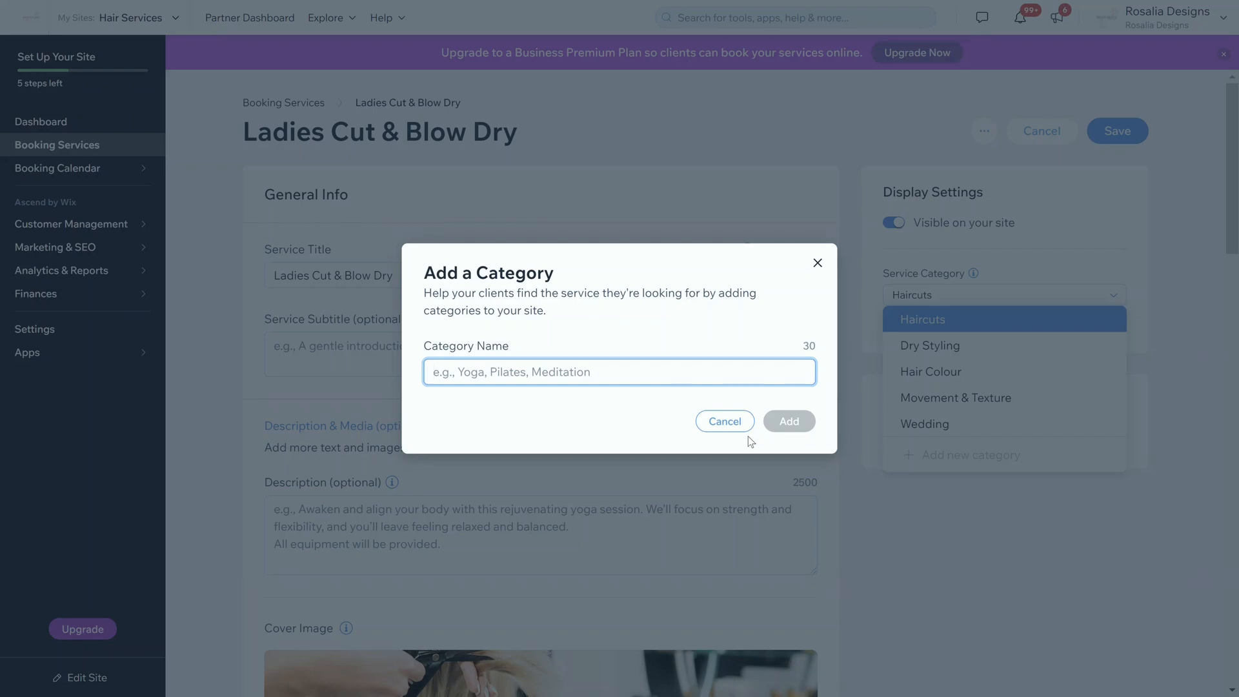
type("Discounts")
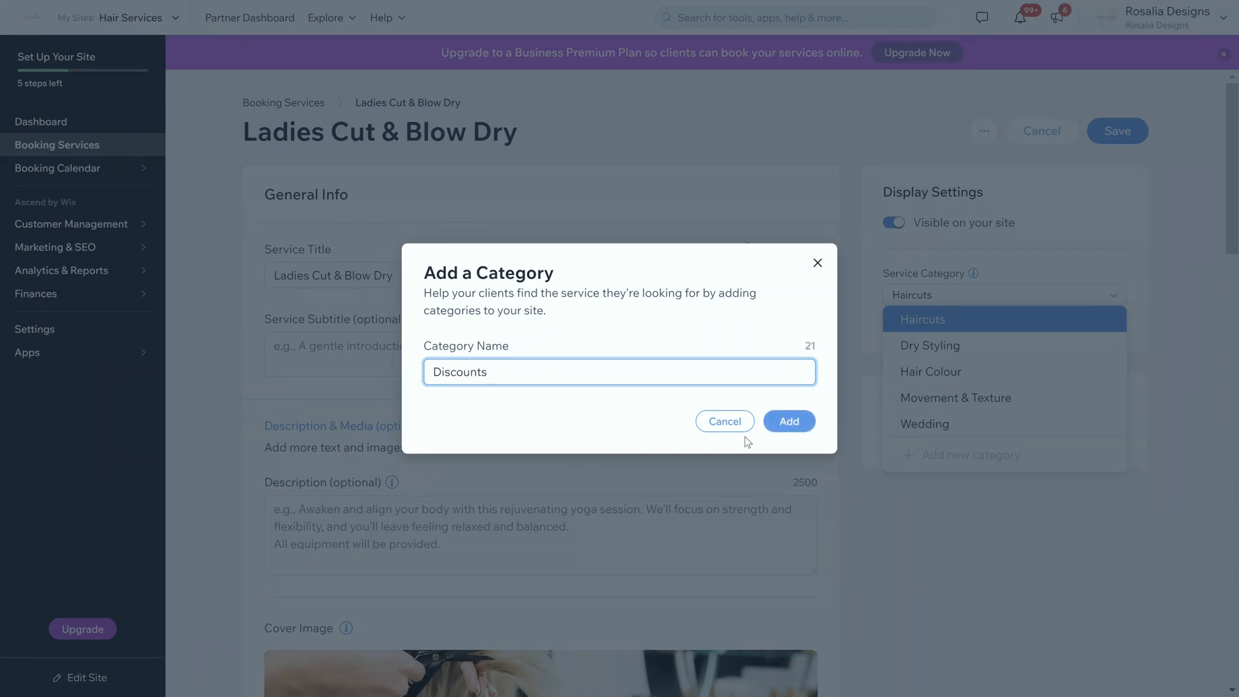
left_click(783, 421)
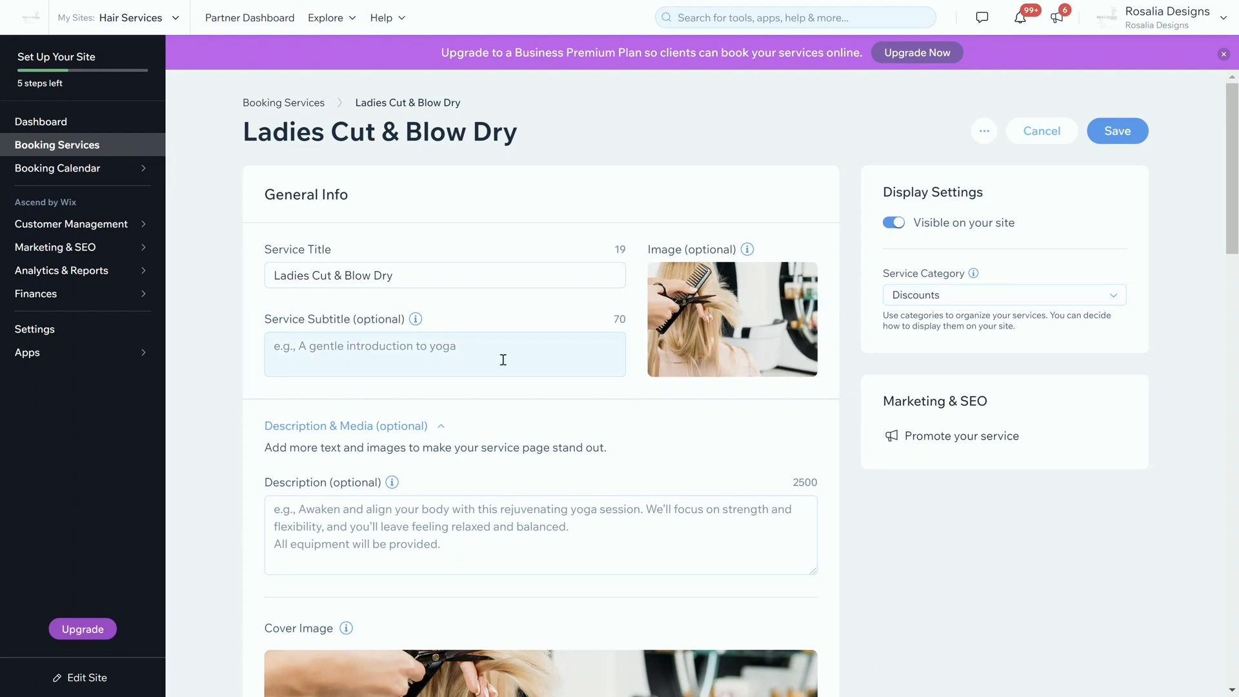
left_click(939, 308)
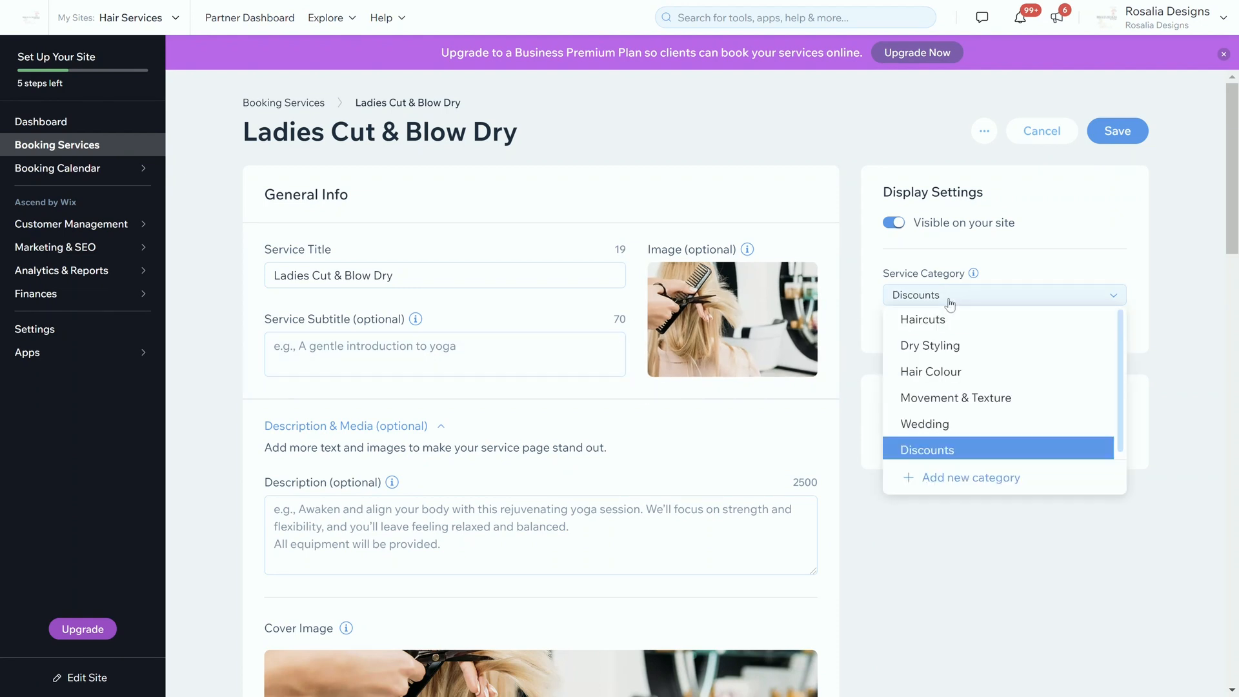
left_click(956, 377)
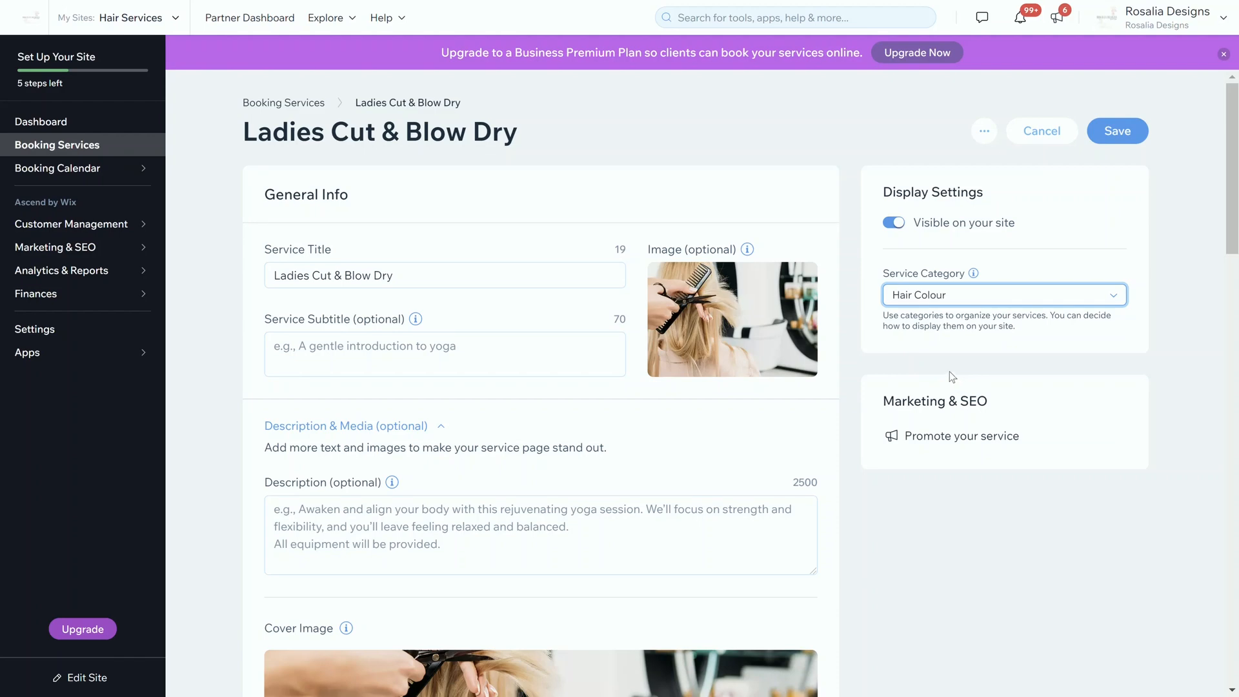
Step: Search the media library for "hair" and add the Hair Cut image from Media from Wix to the service gallery
scroll(623, 343, "down", 7)
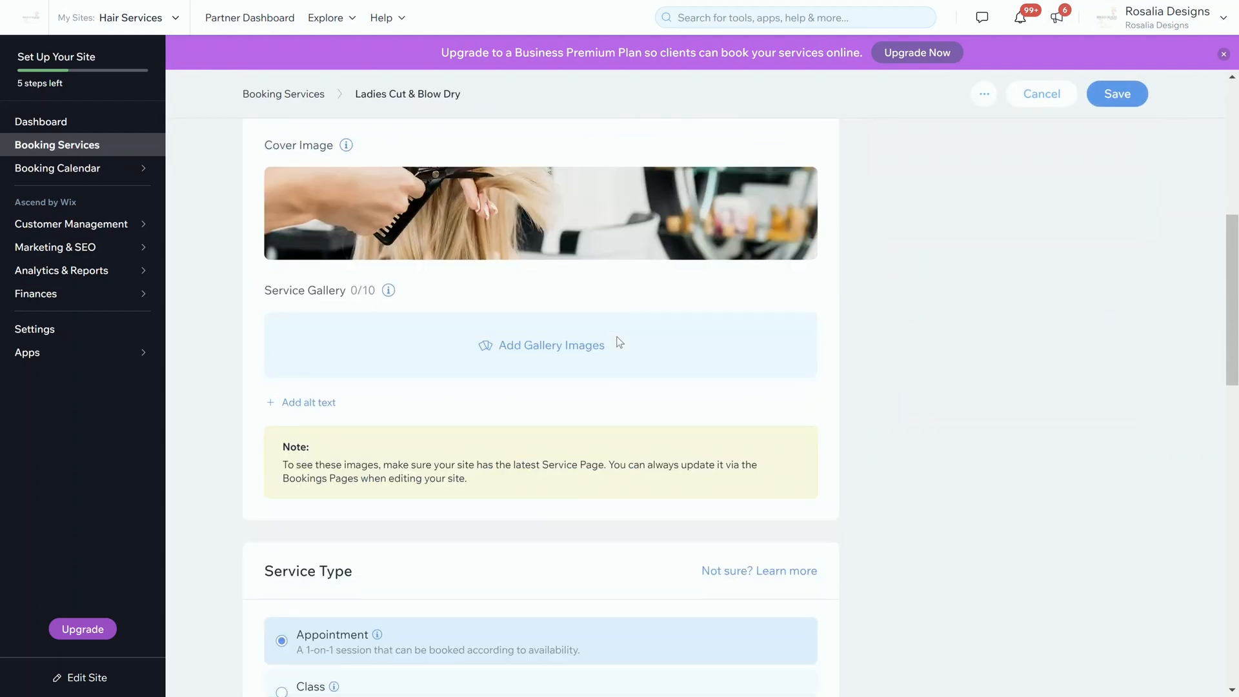
scroll(599, 229, "up", 1)
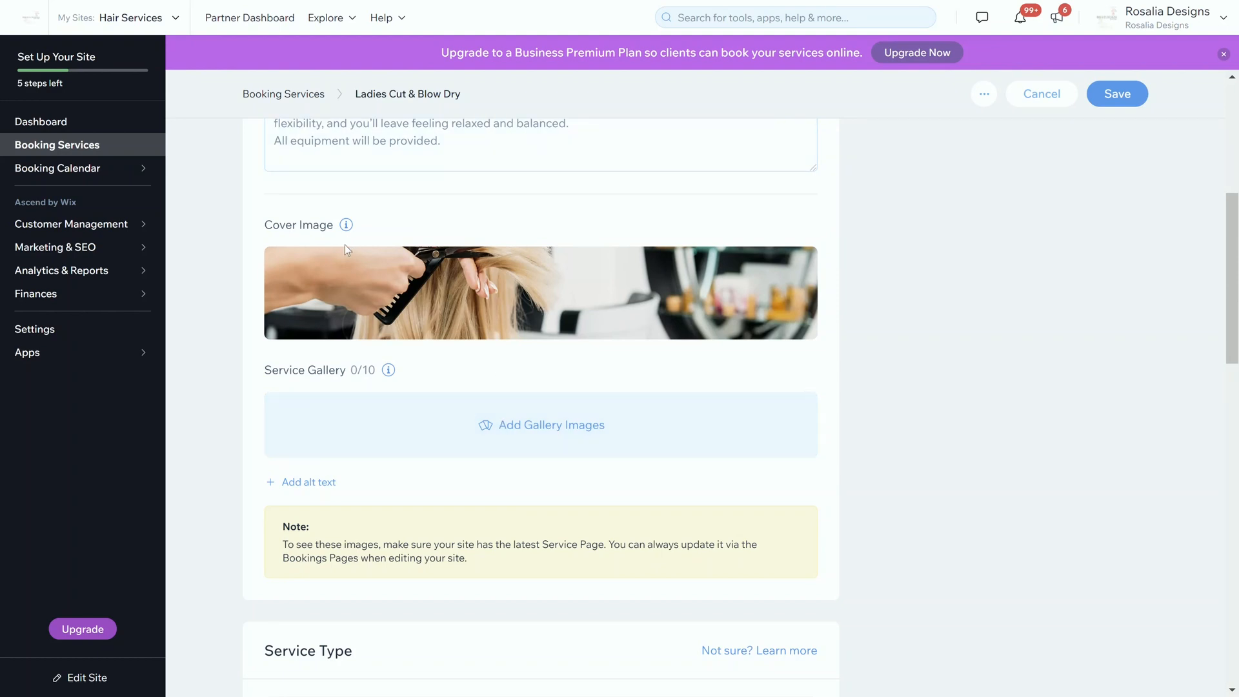
mouse_move(499, 292)
scroll(697, 422, "up", 6)
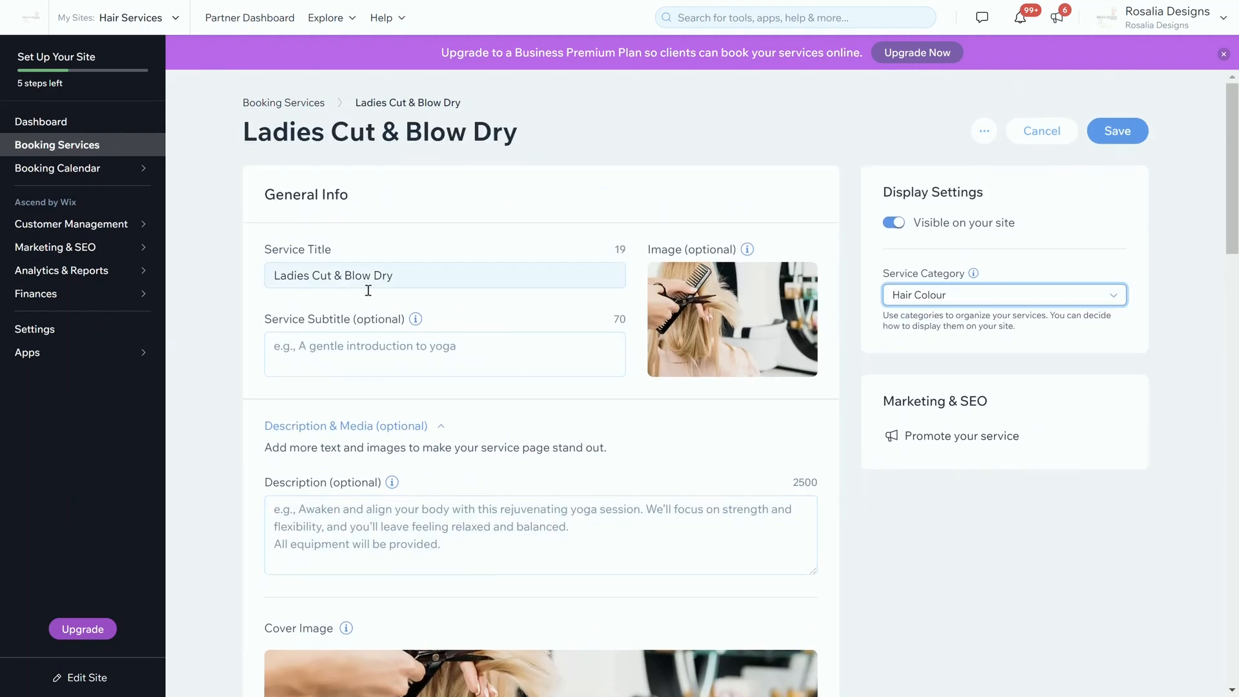
scroll(438, 291, "down", 8)
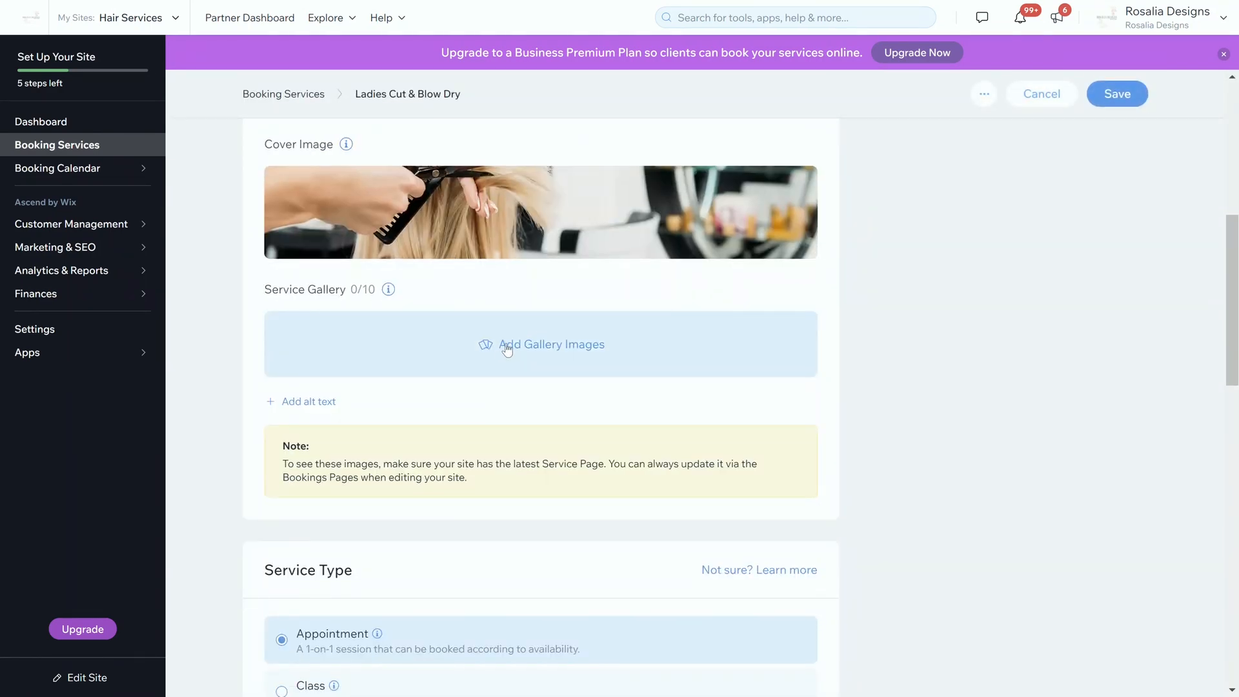
left_click(501, 344)
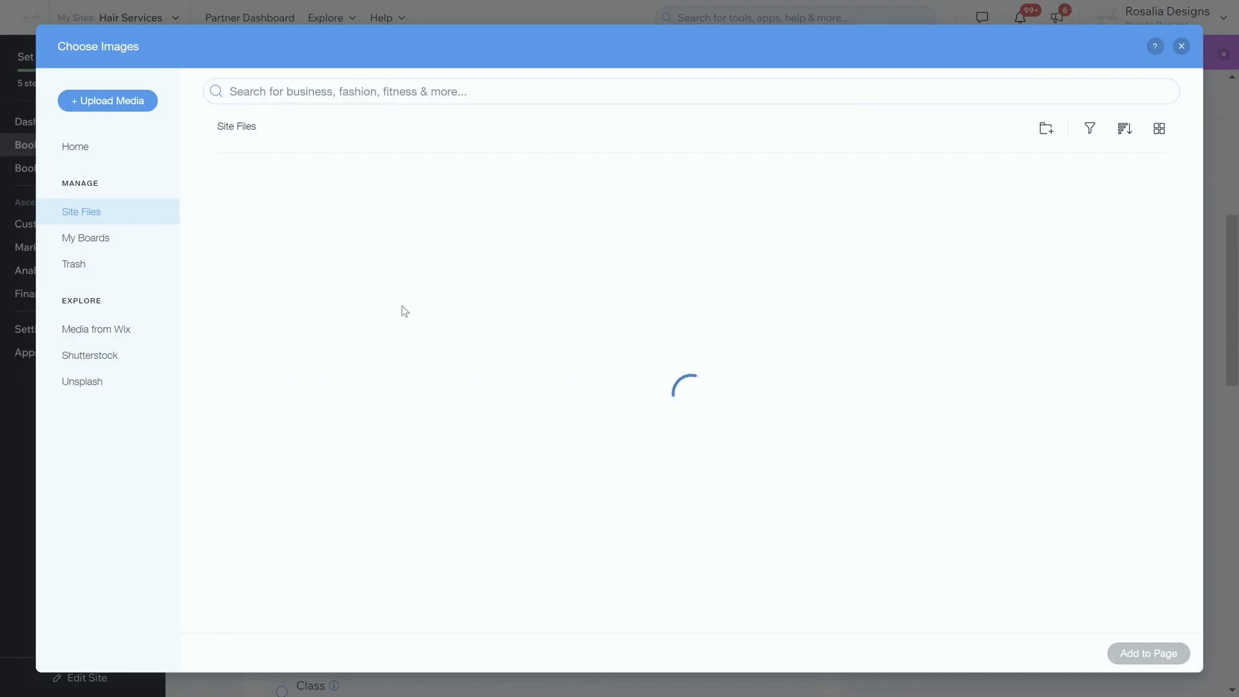
left_click(385, 98)
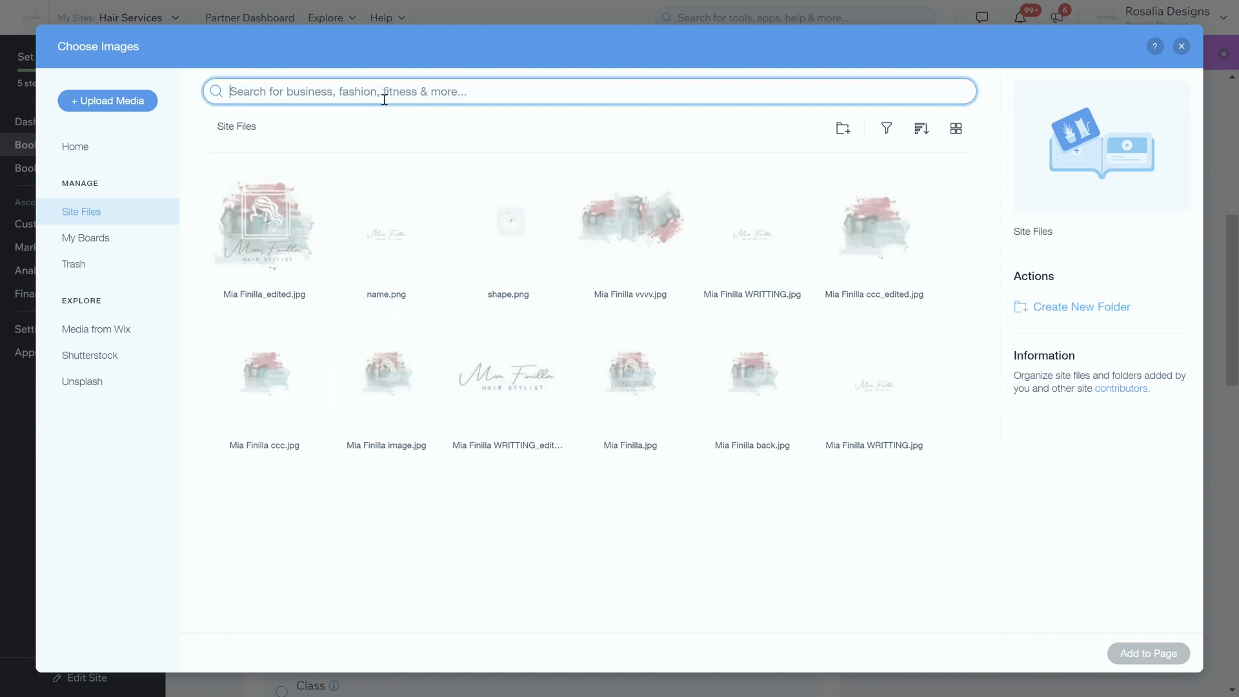
type("hair")
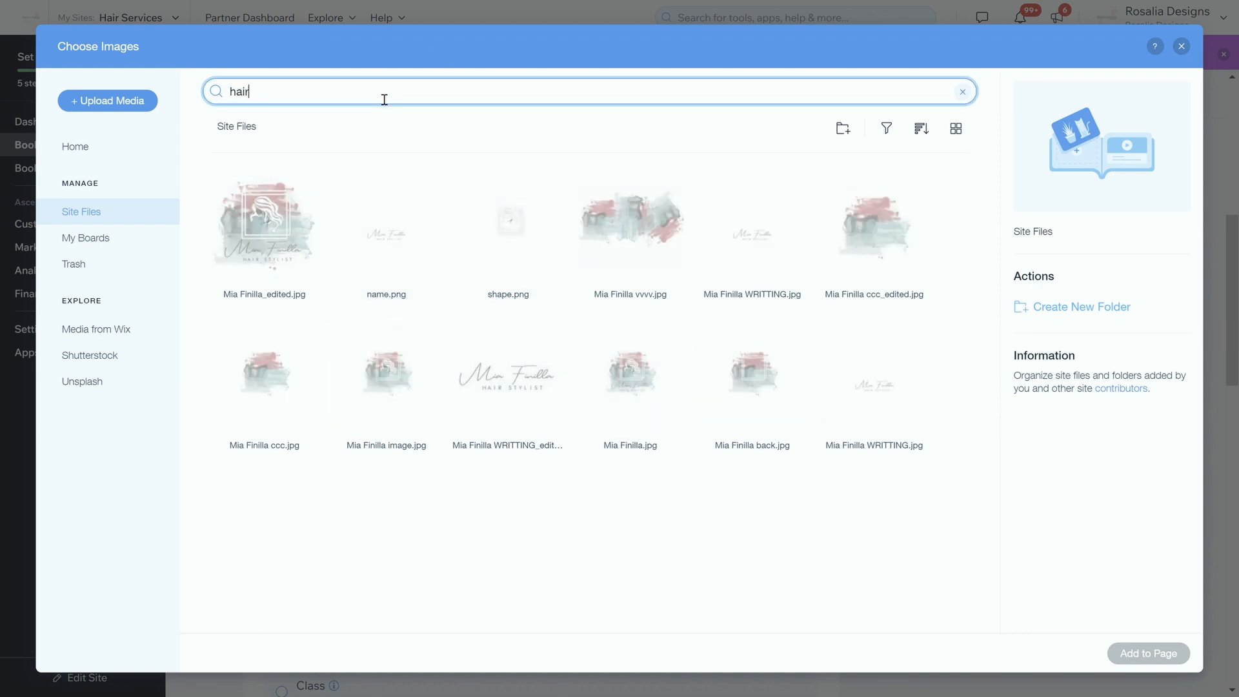
key("Return")
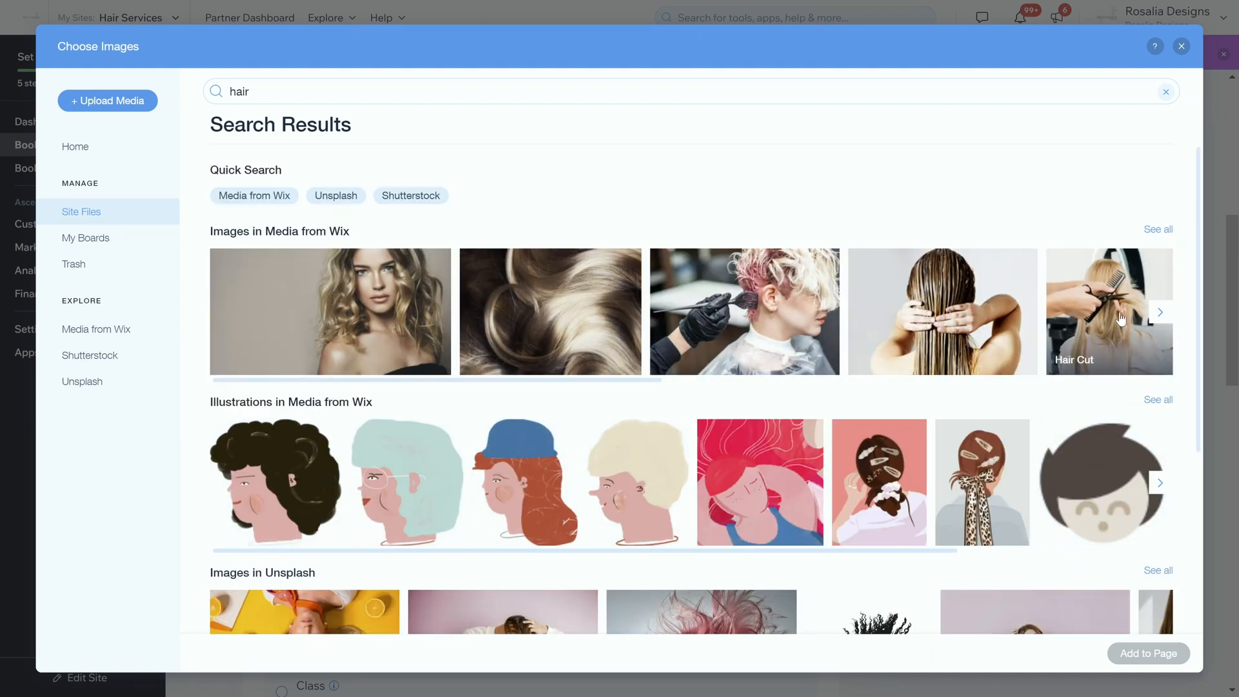
left_click(1120, 319)
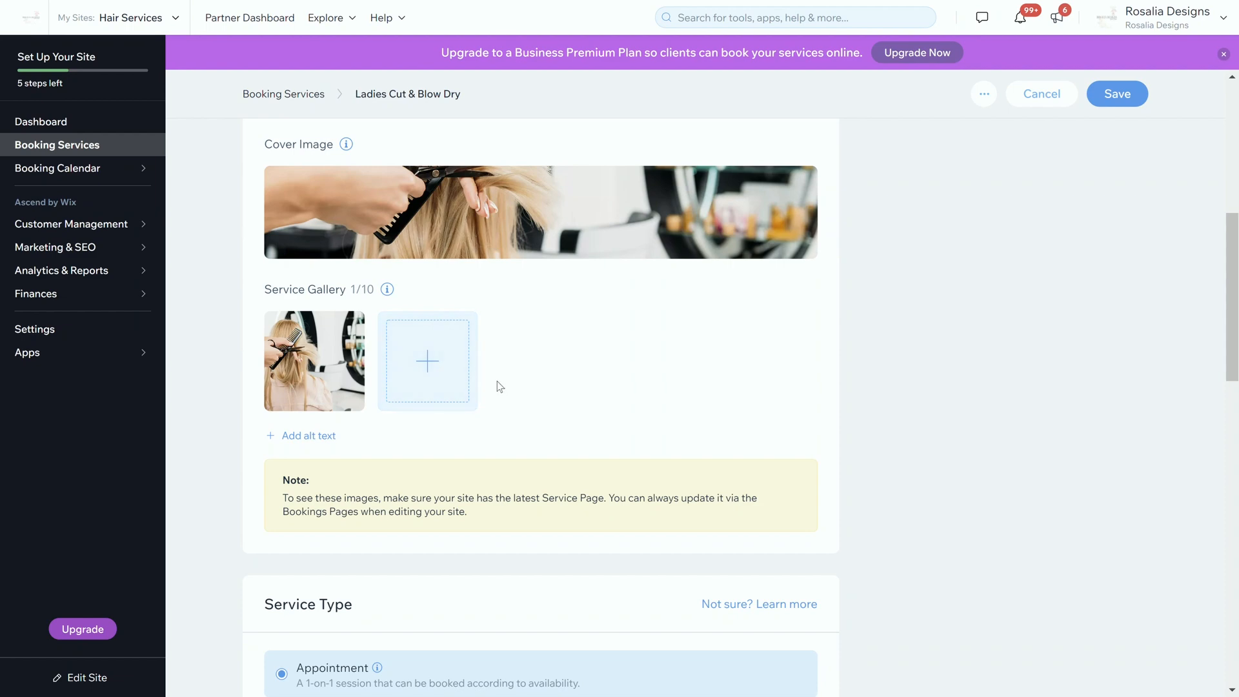
Step: Review the service's cover image, gallery and service type options, including the explanation of the Appointment type
scroll(497, 381, "up", 8)
scroll(570, 307, "down", 5)
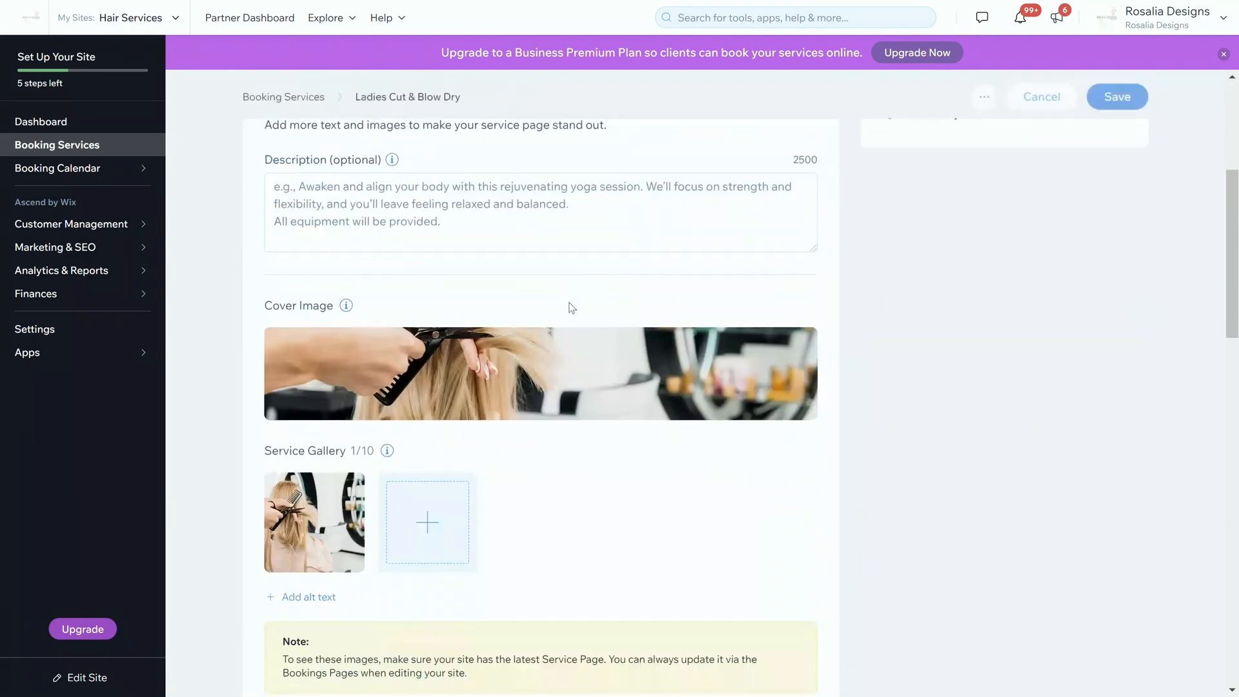
mouse_move(339, 528)
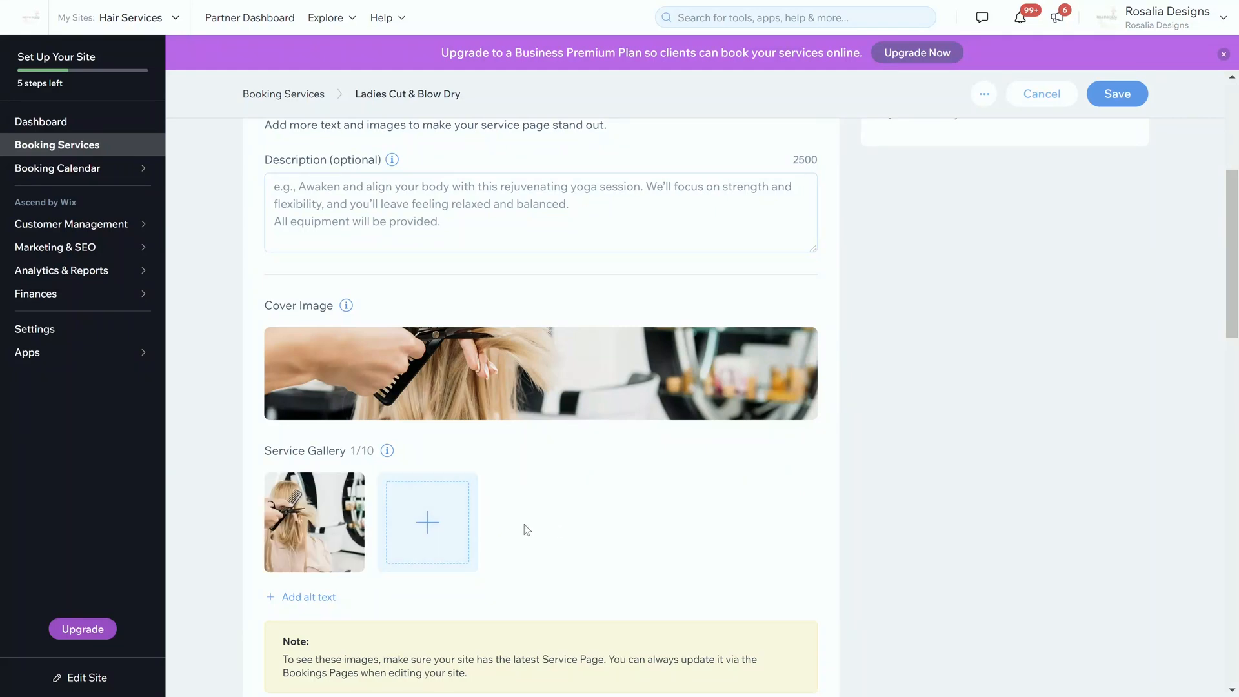
scroll(554, 484, "down", 2)
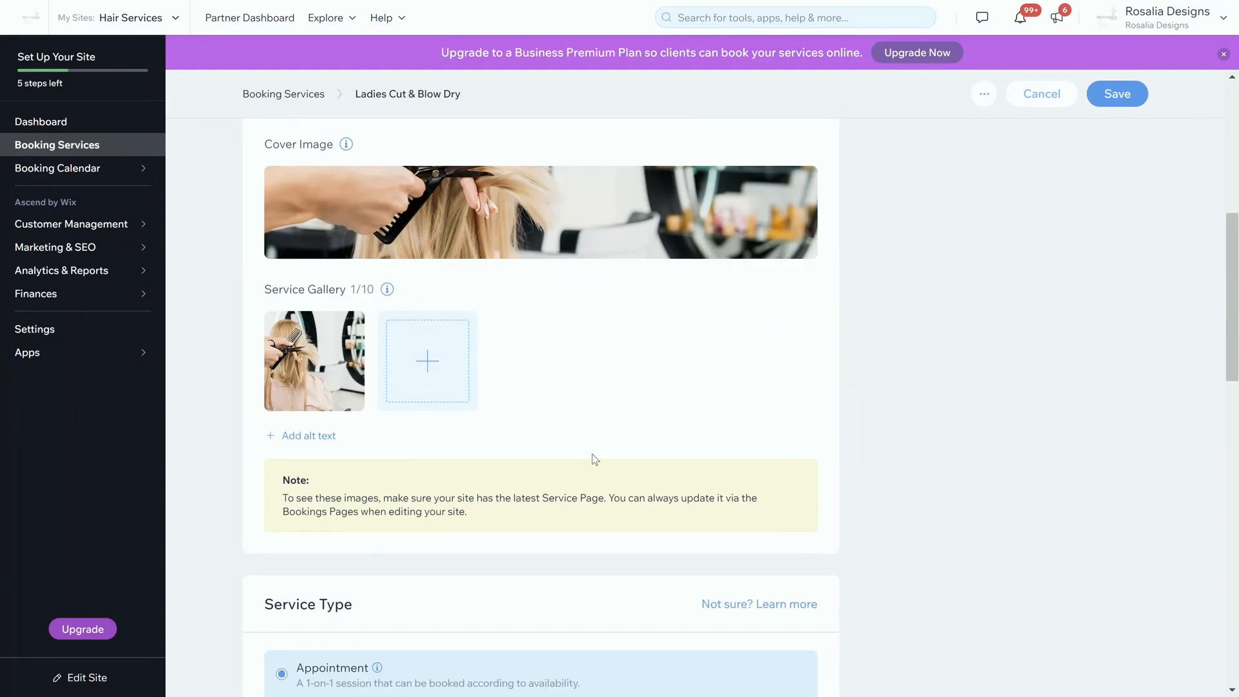
scroll(534, 413, "down", 2)
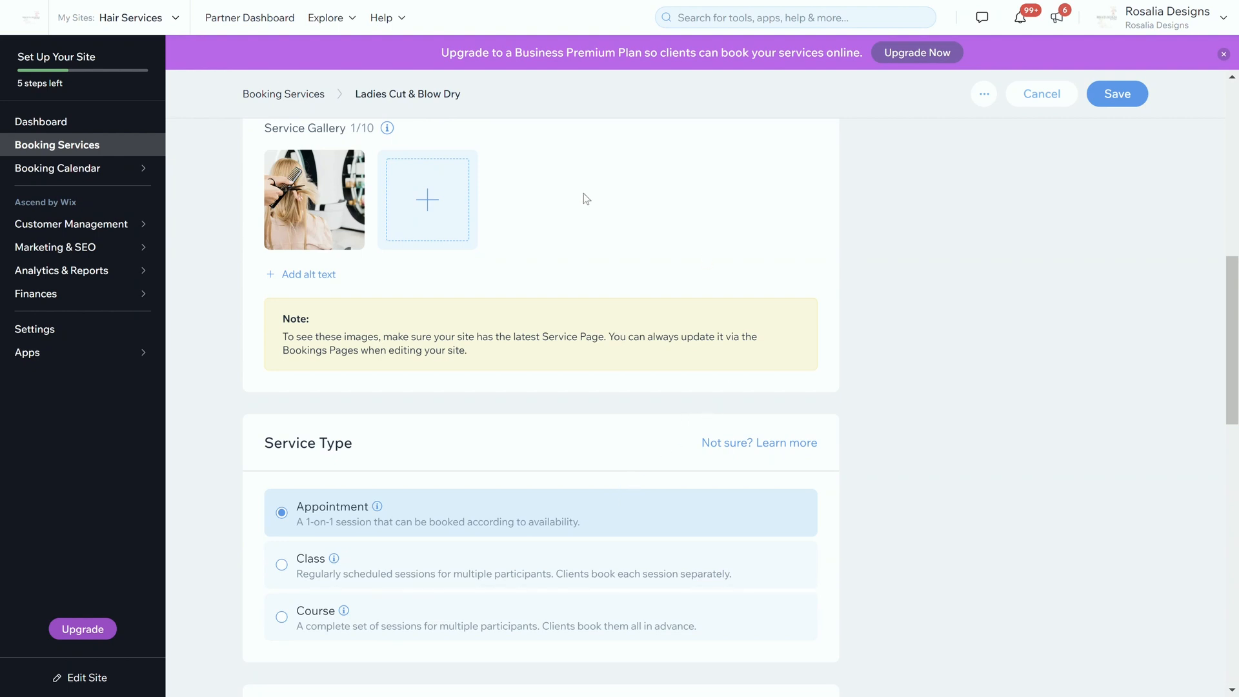
scroll(583, 196, "down", 2)
scroll(404, 229, "down", 1)
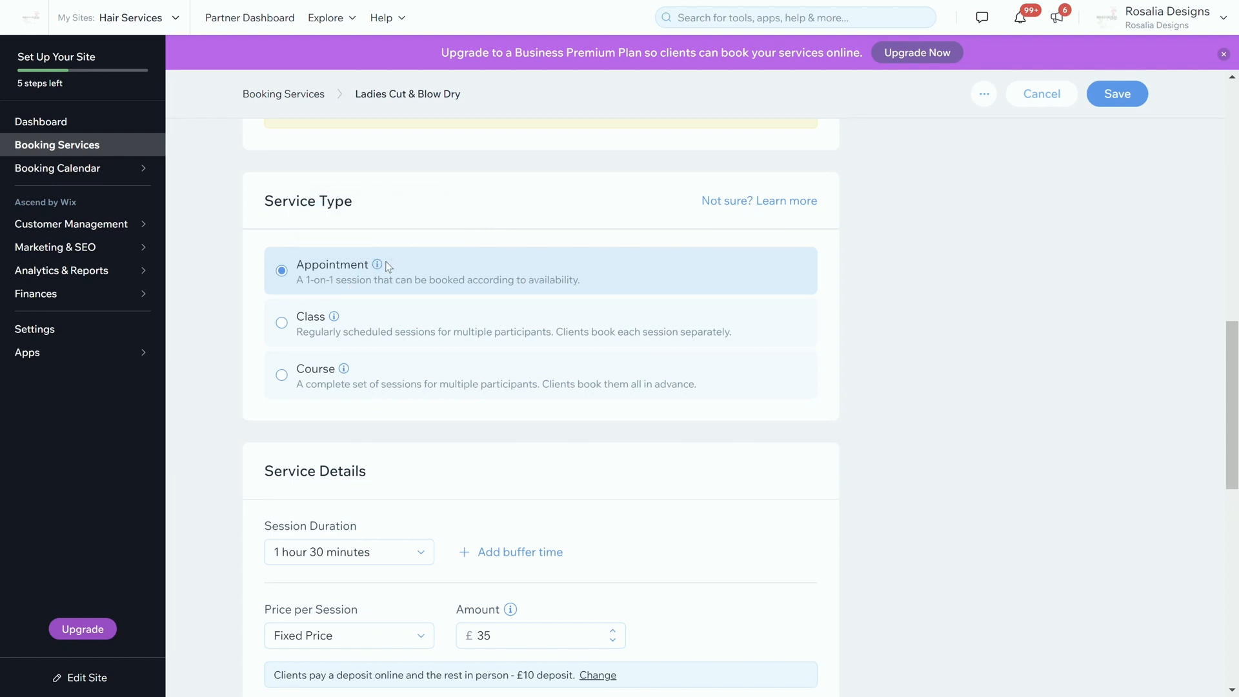
mouse_move(380, 267)
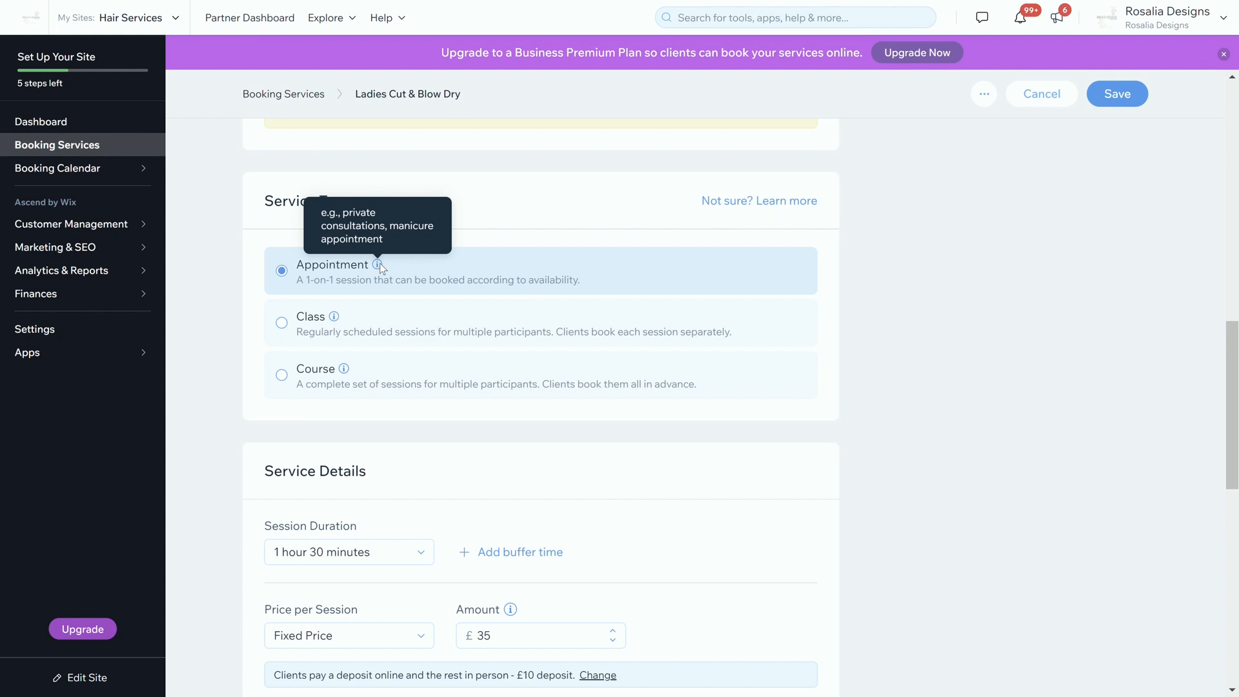
scroll(501, 252, "up", 15)
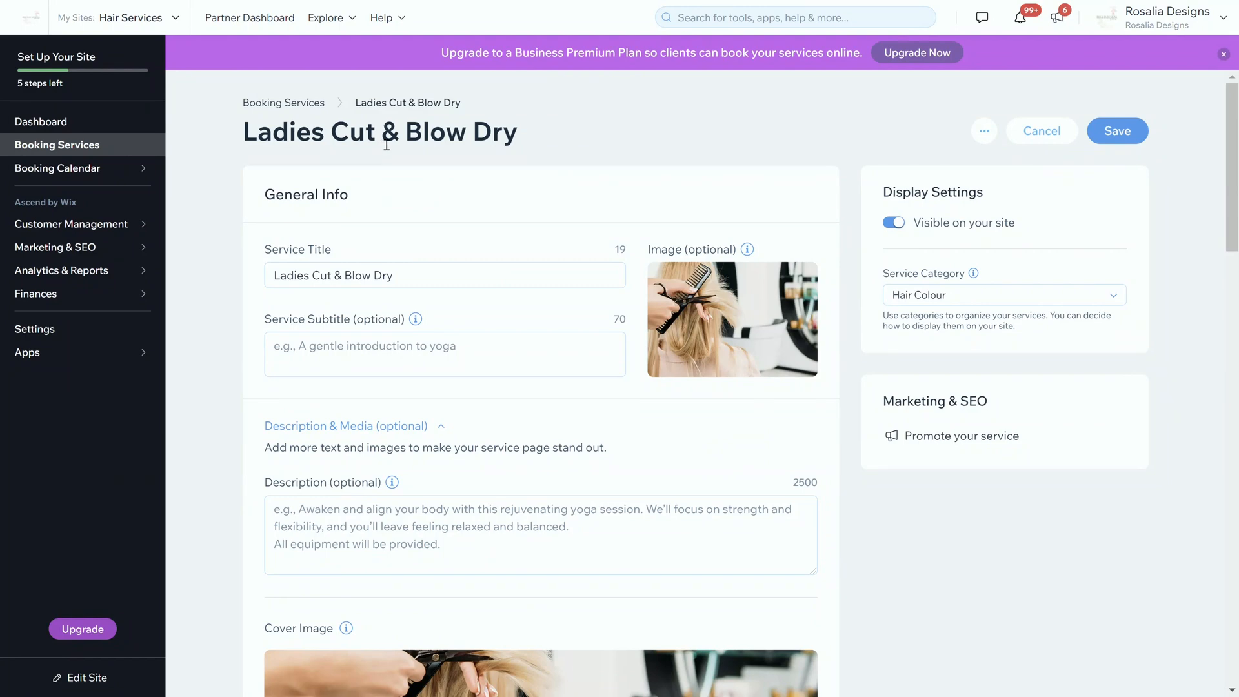
Step: Try the Class and Course service types to compare their service details, and set the type back to Appointment
scroll(513, 200, "down", 9)
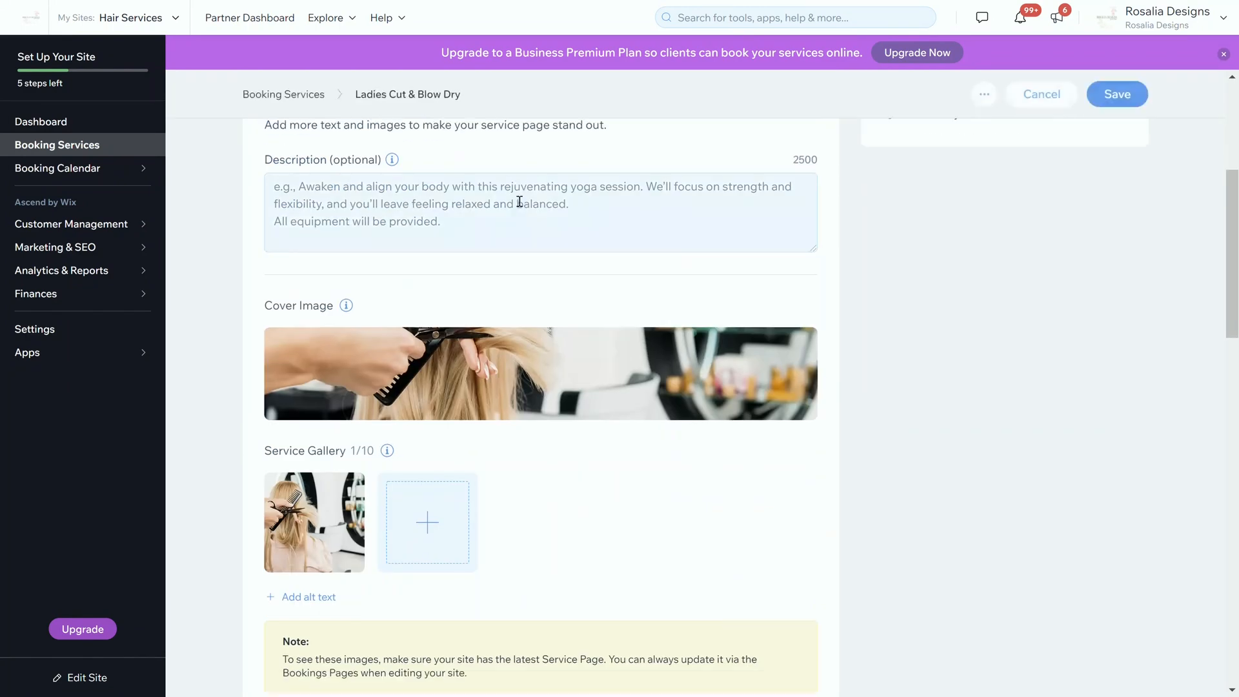
scroll(519, 216, "down", 5)
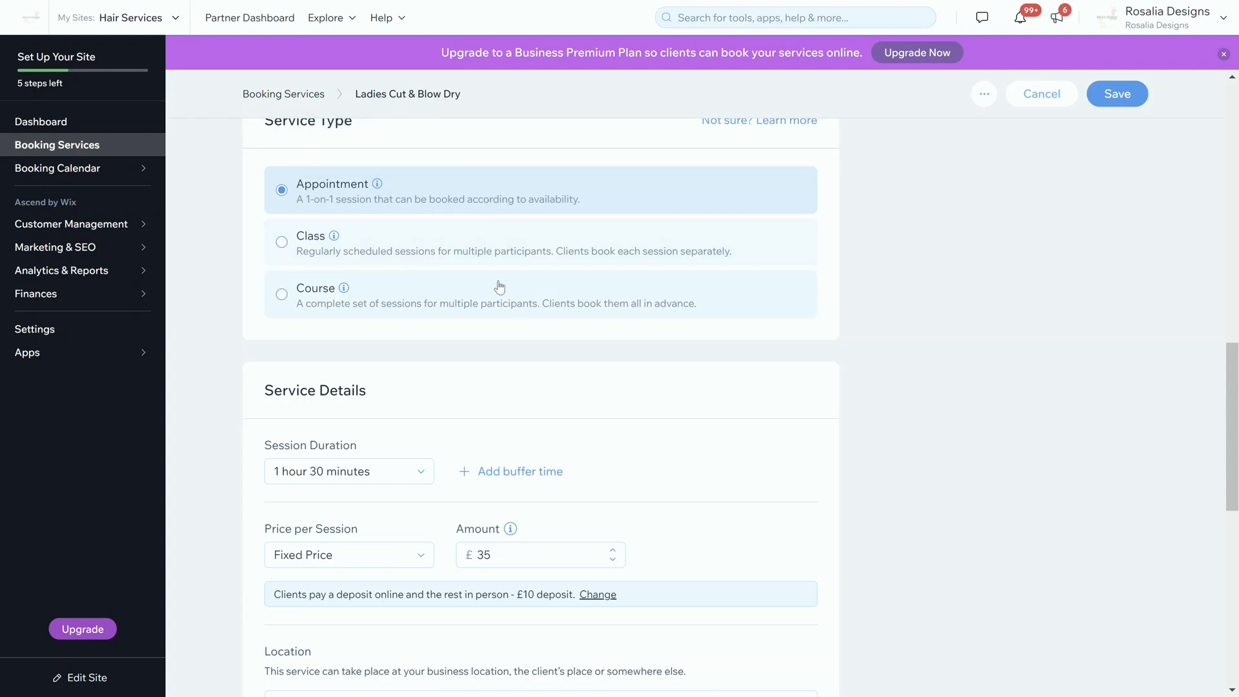
left_click(309, 247)
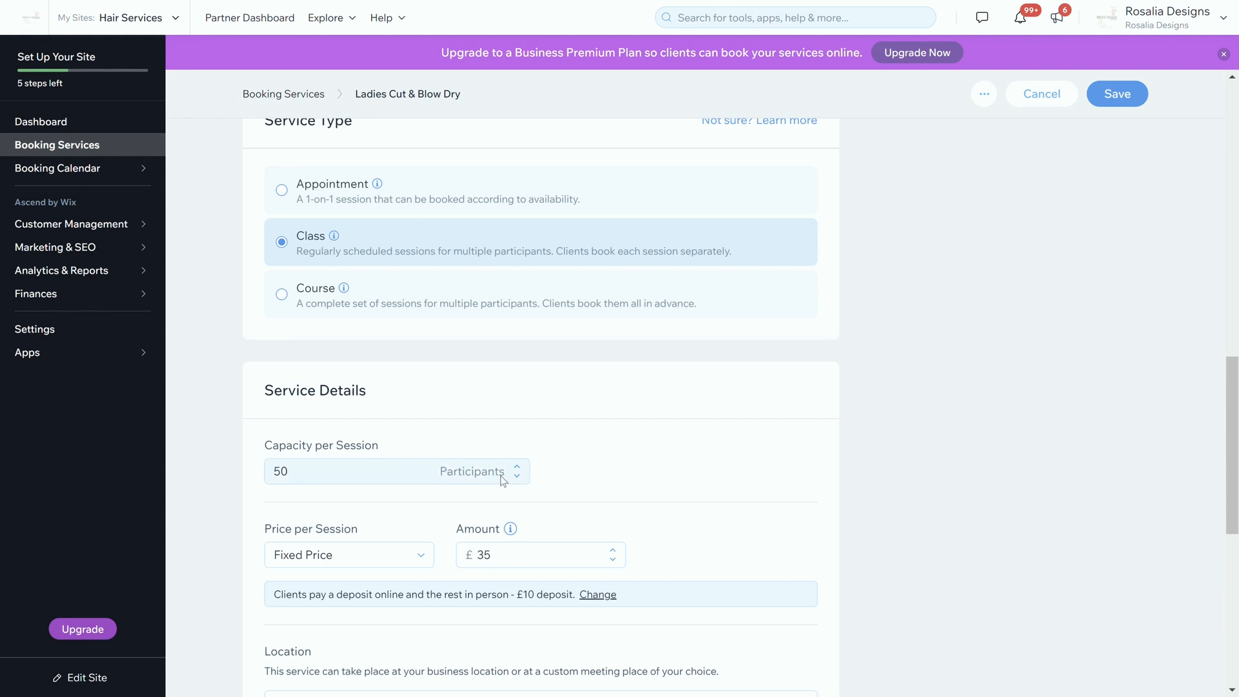
left_click(355, 187)
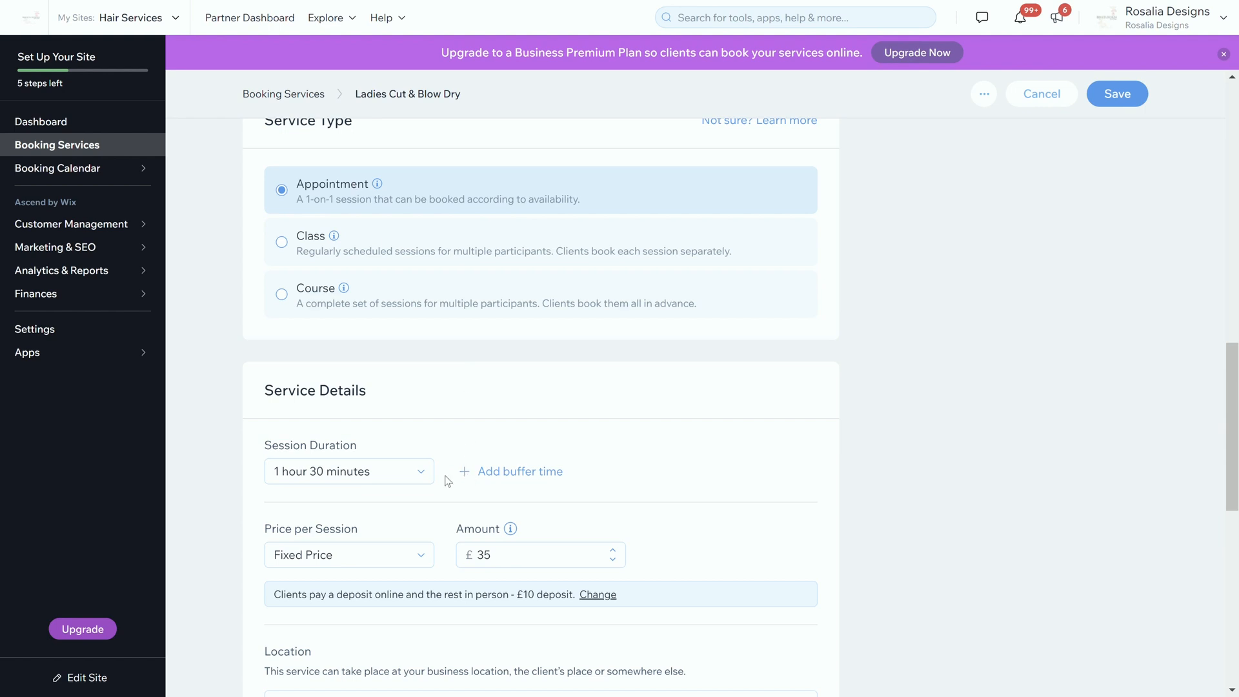
left_click(353, 244)
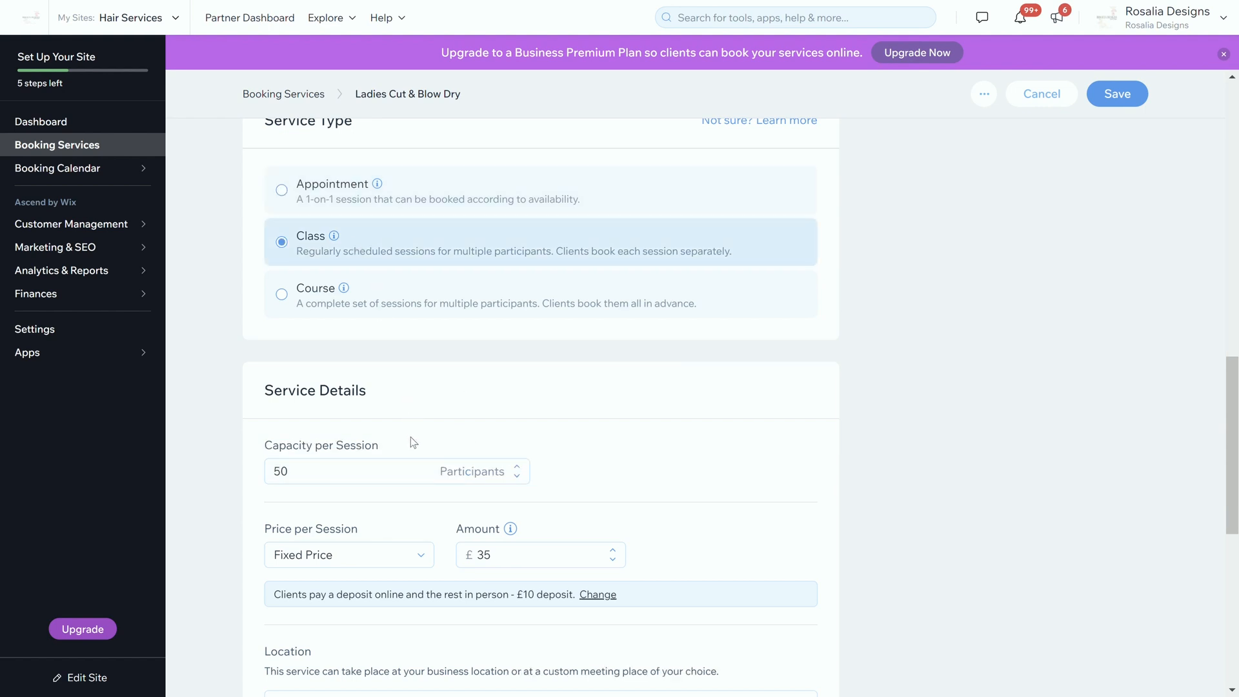
left_click(387, 294)
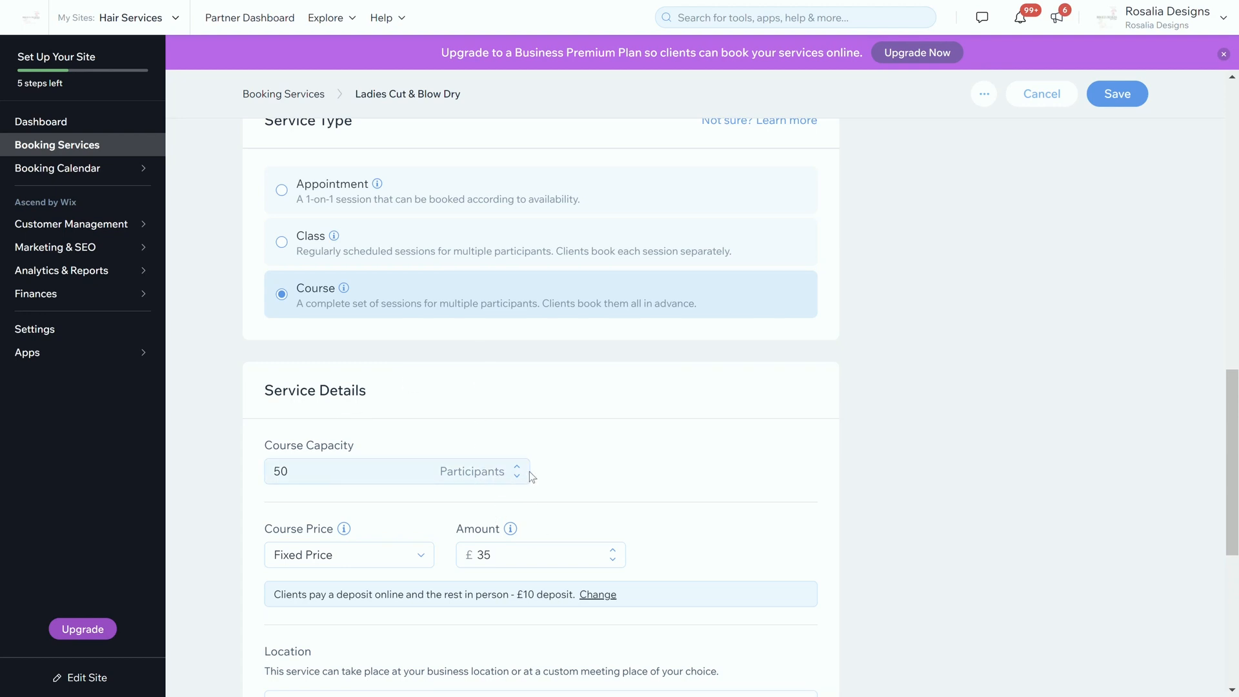
left_click(358, 200)
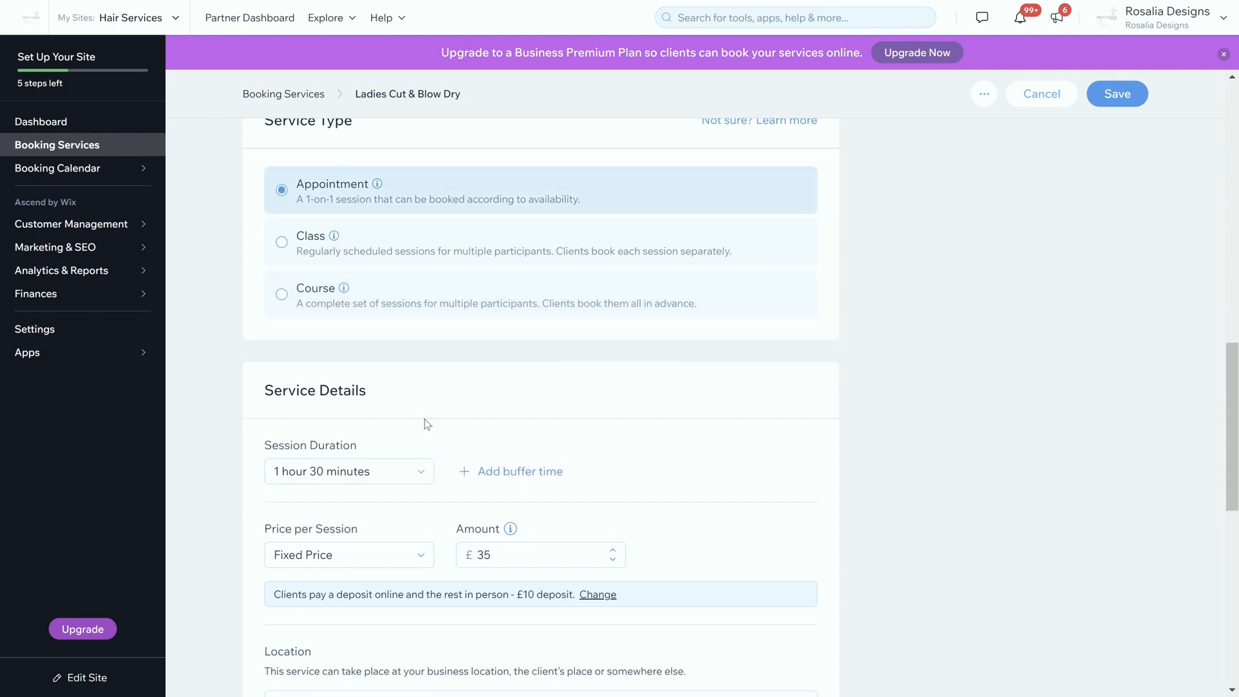
Step: Set the session duration to a custom length of 4 hours 0 minutes
scroll(426, 423, "down", 3)
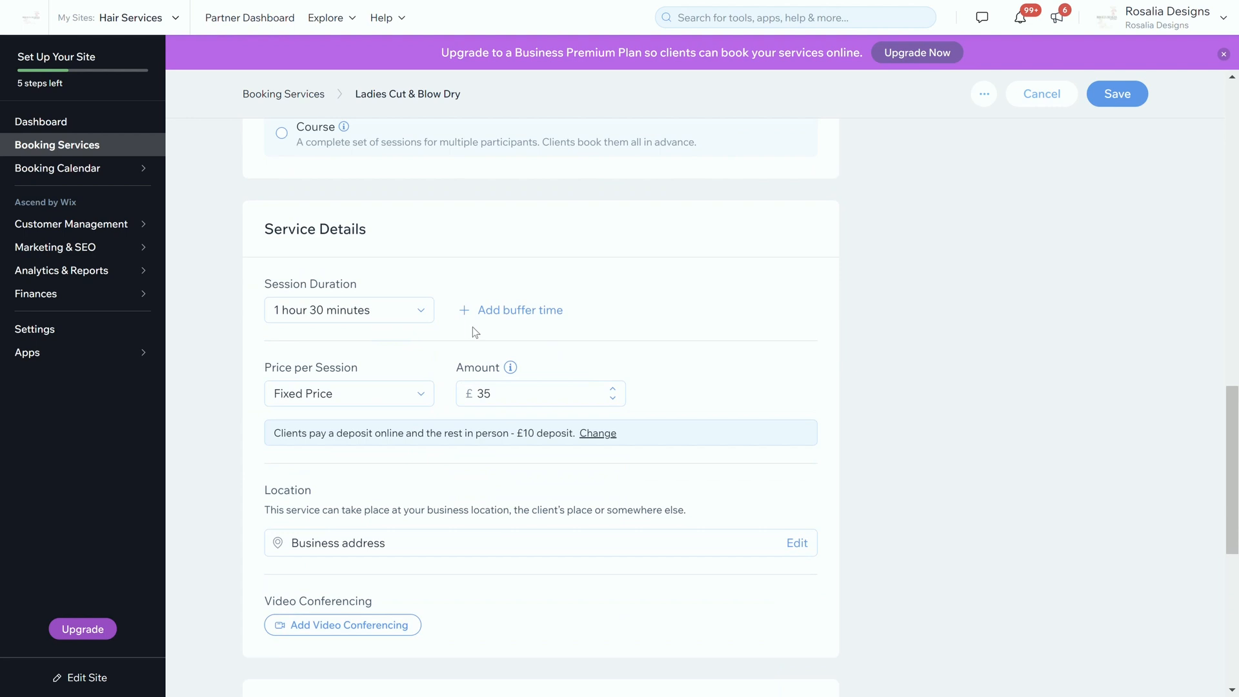
left_click(351, 312)
scroll(342, 377, "down", 2)
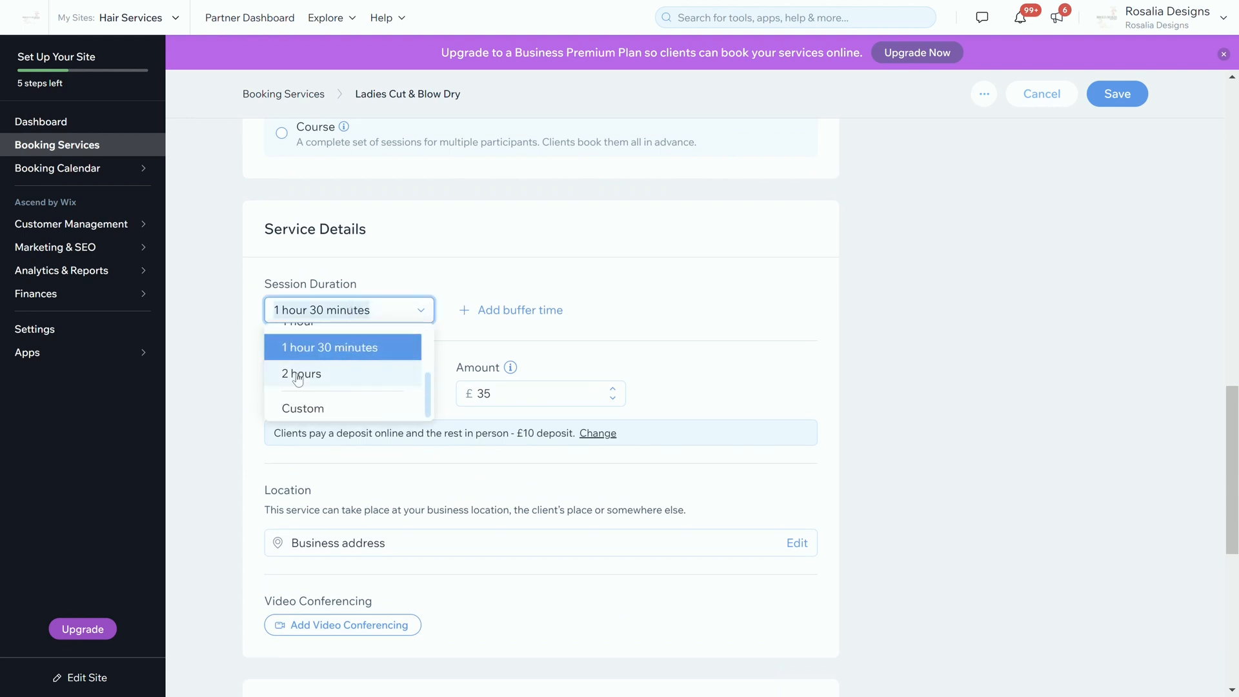
left_click(339, 409)
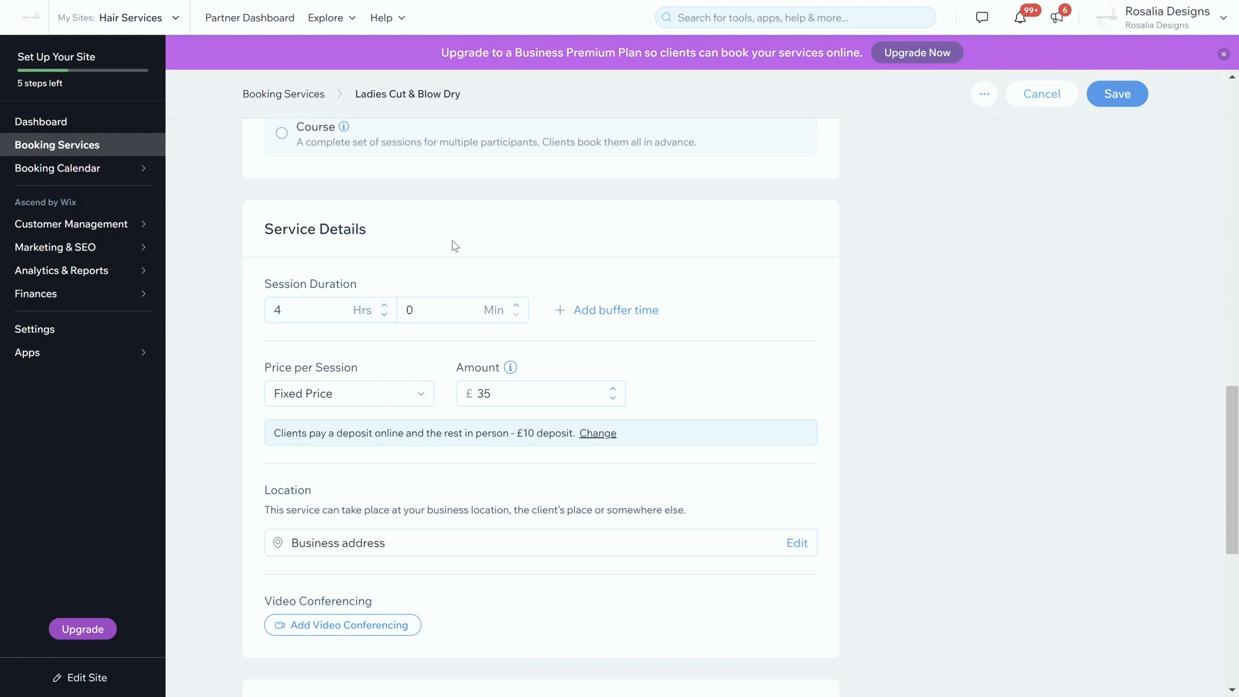
Step: Add a buffer time after each session, check its explanation, and set it to 15 min
left_click(612, 311)
mouse_move(625, 284)
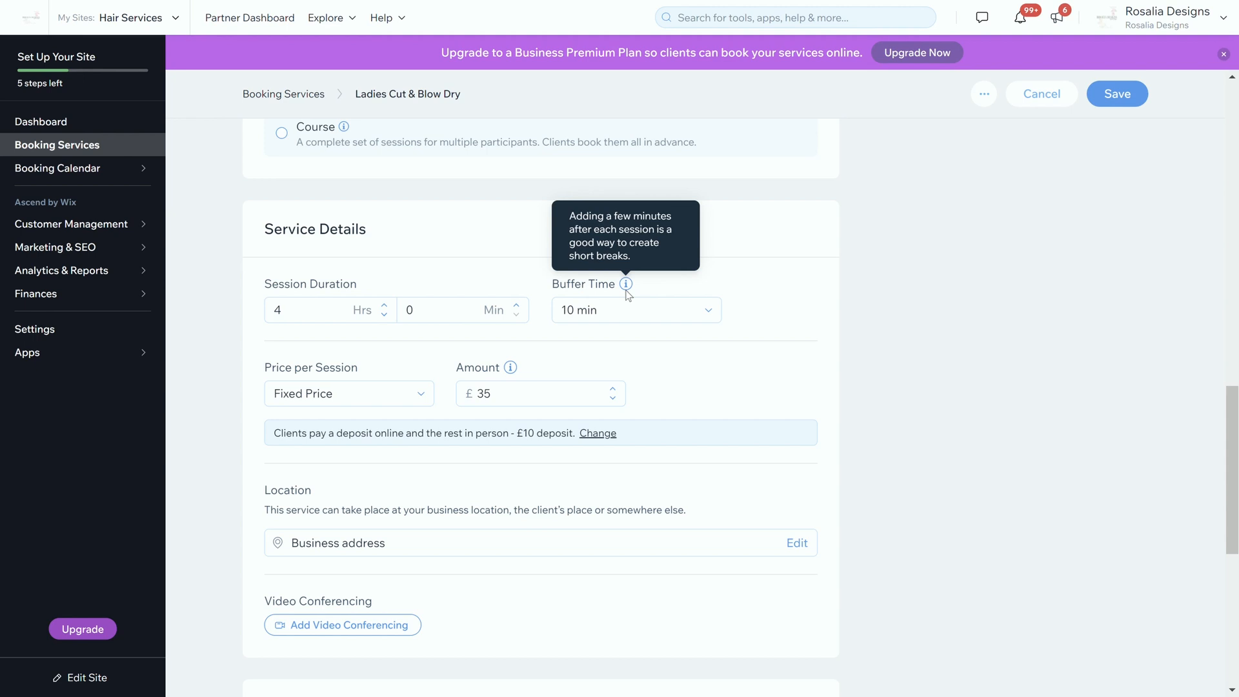
left_click(590, 317)
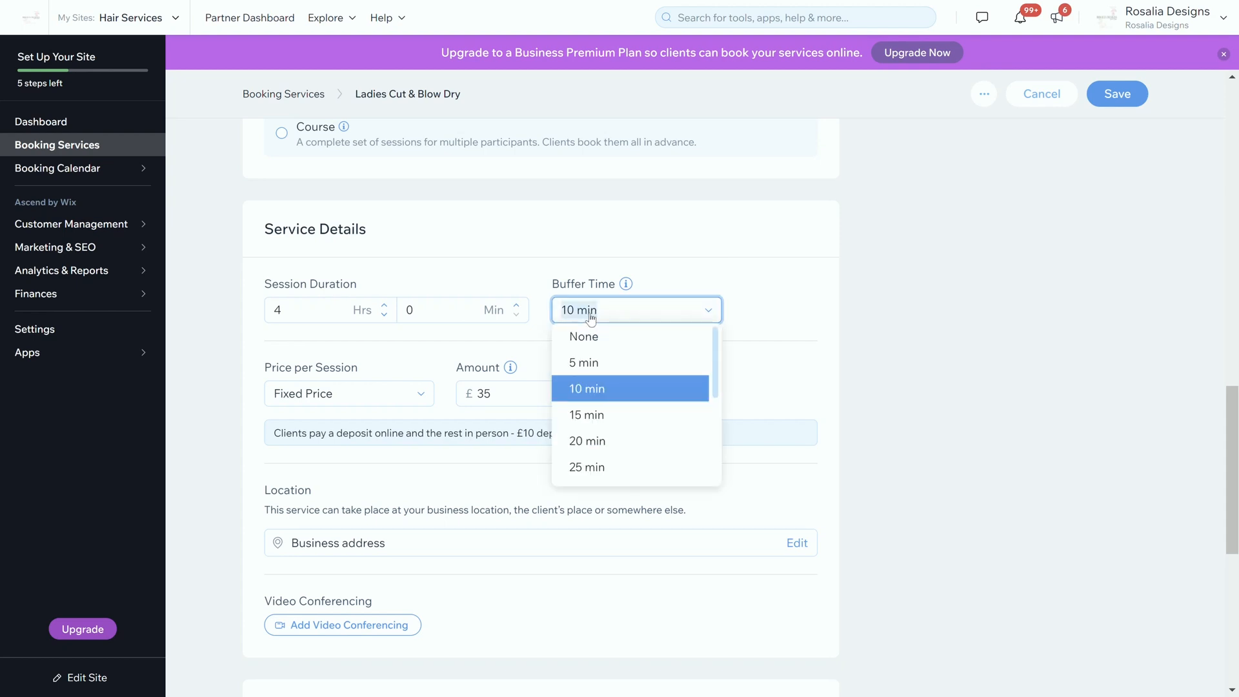
left_click(604, 414)
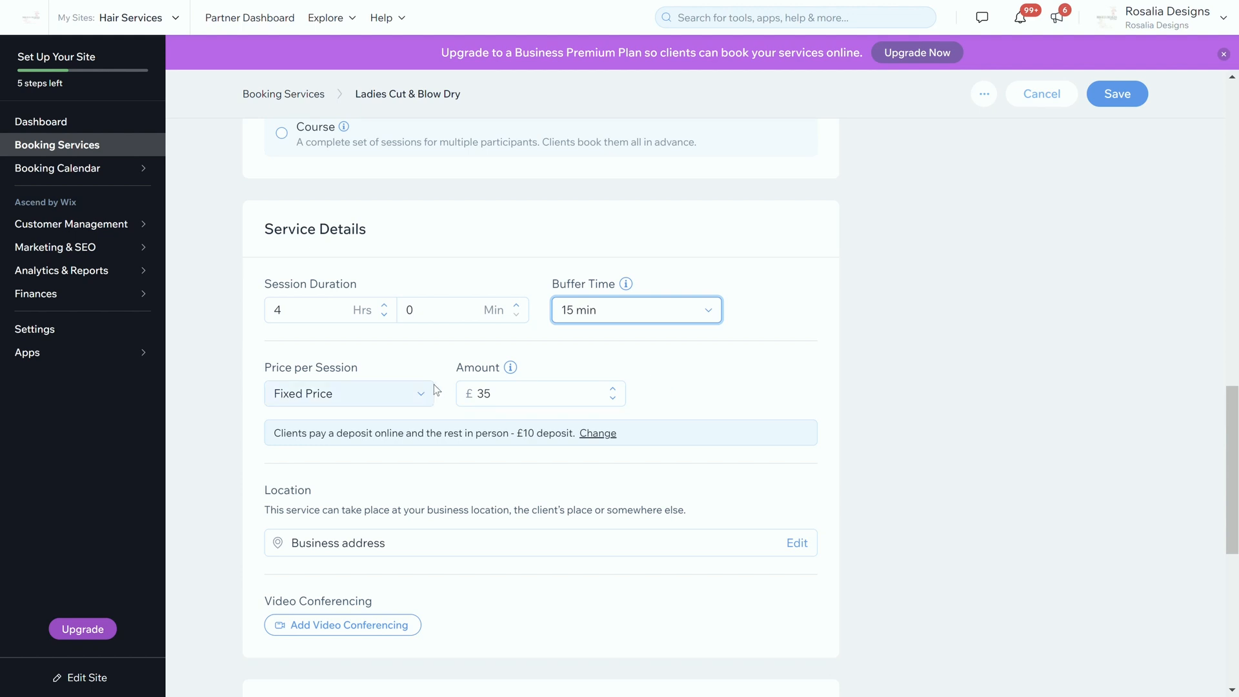
Step: Try the Custom Price option for the price per session and place the cursor in its price description
left_click(352, 393)
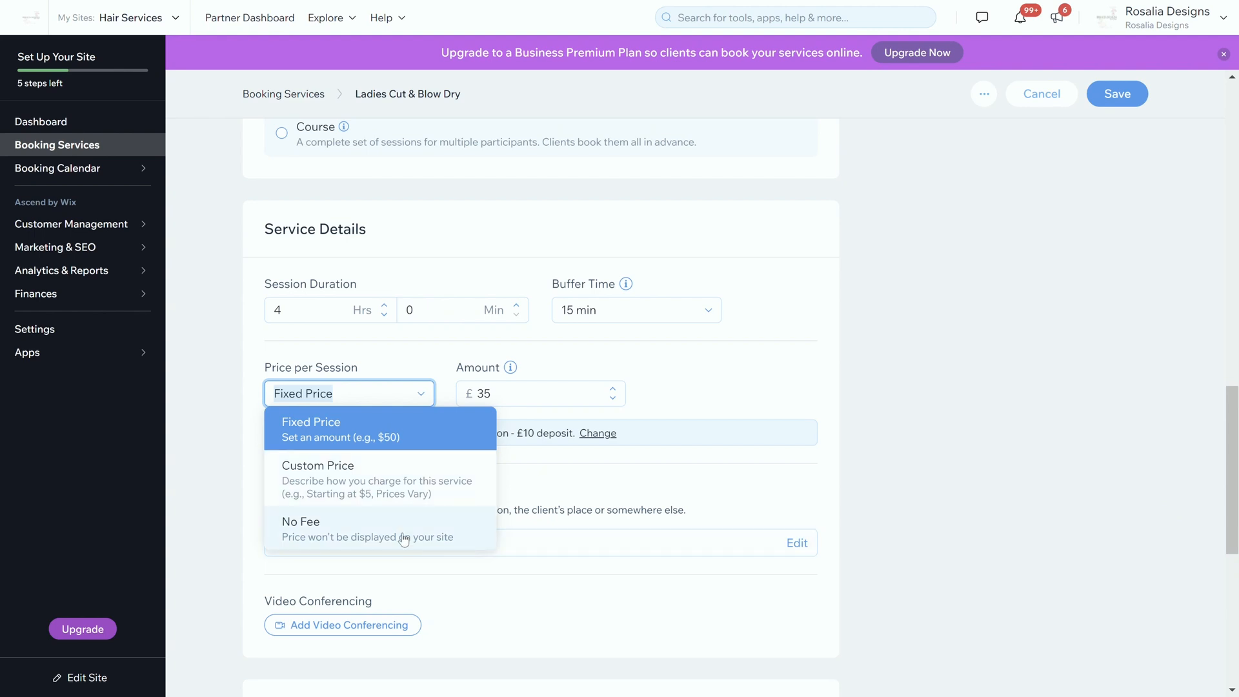
left_click(324, 495)
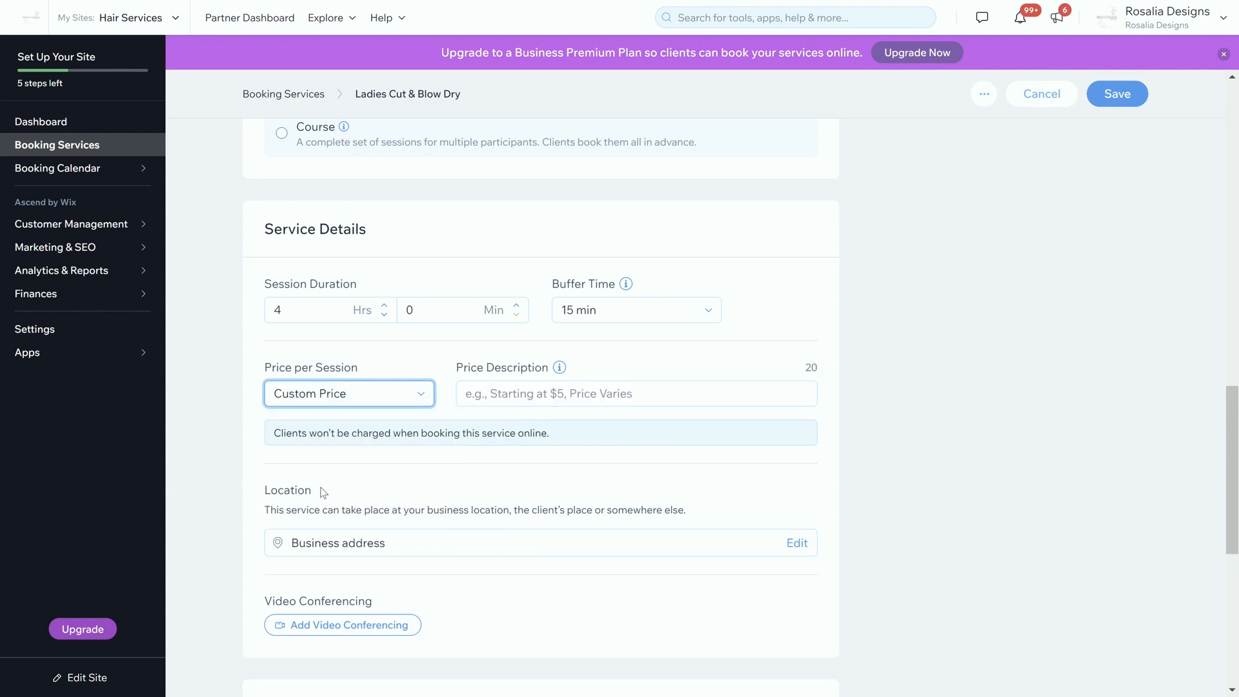
left_click(527, 395)
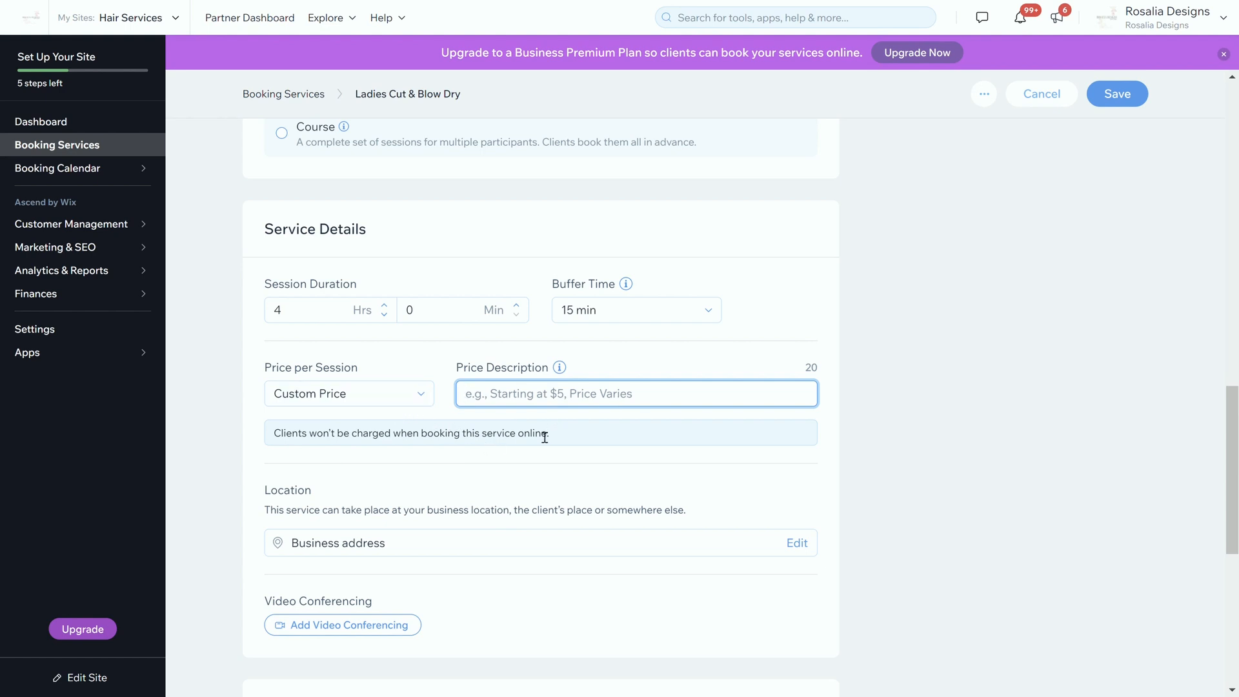
Step: Set the price per session to Fixed Price with an amount of £45
left_click(359, 395)
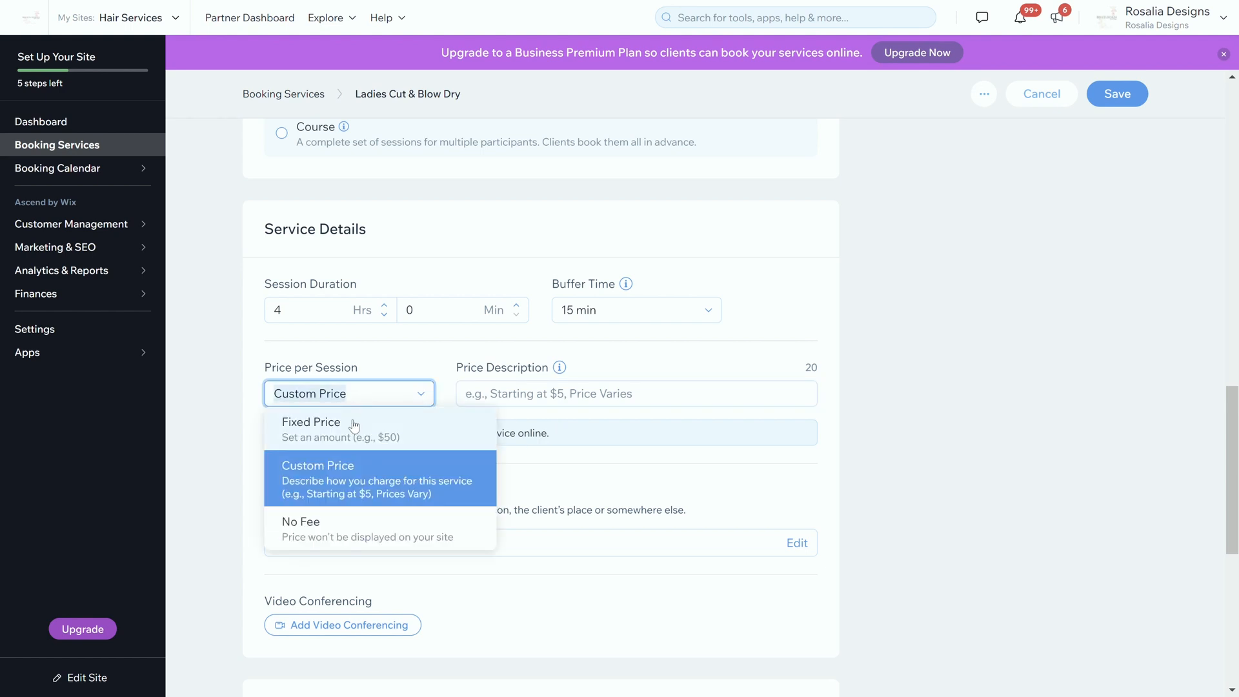
left_click(353, 421)
left_click(541, 395)
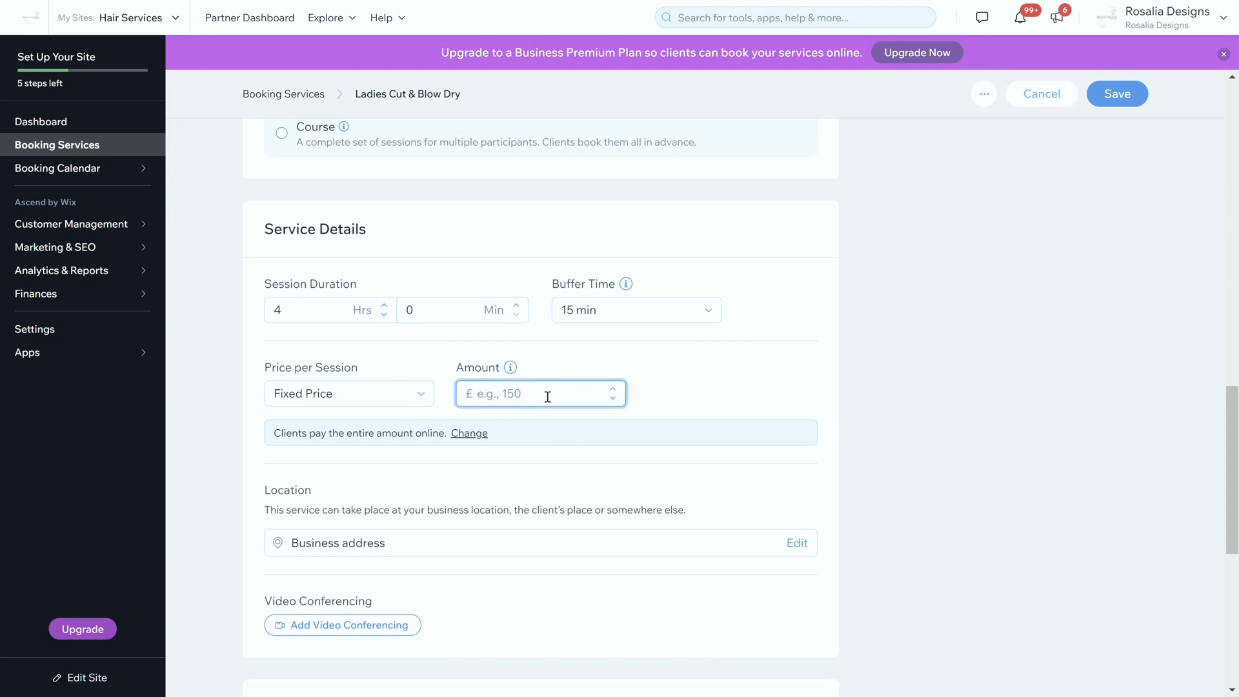
type("45")
left_click(919, 354)
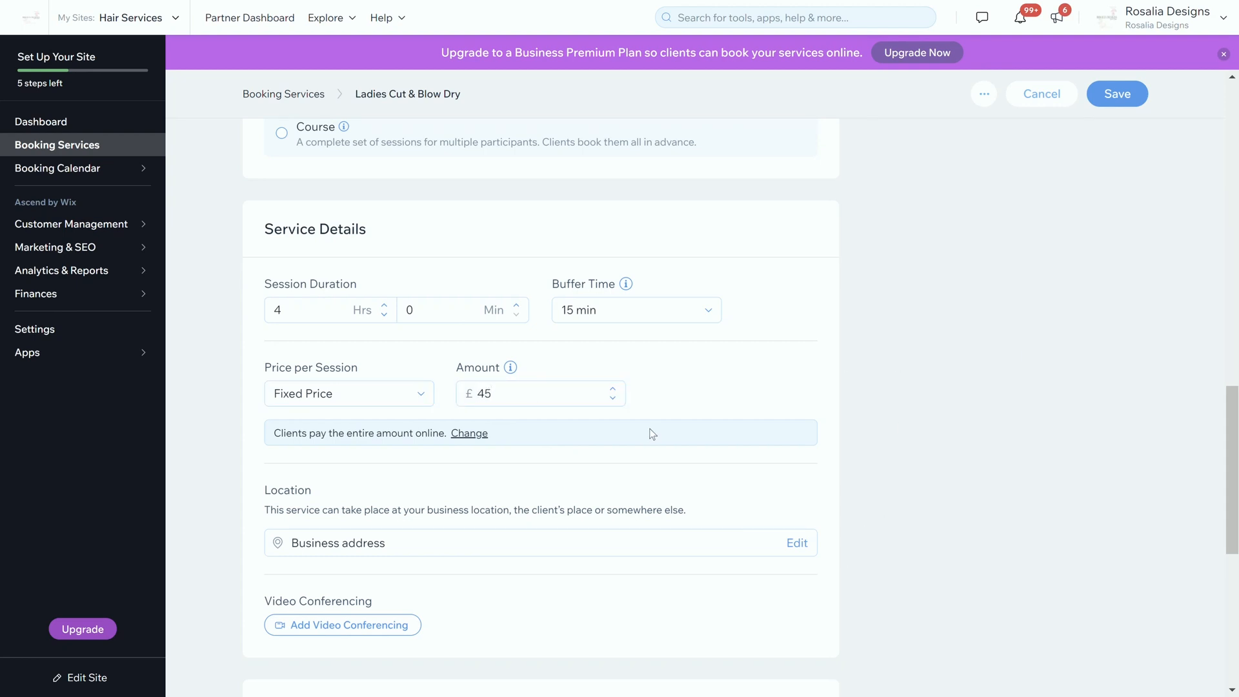
Step: Change the payment preferences to an online deposit of £10 with the rest paid in person, and save them
left_click(475, 433)
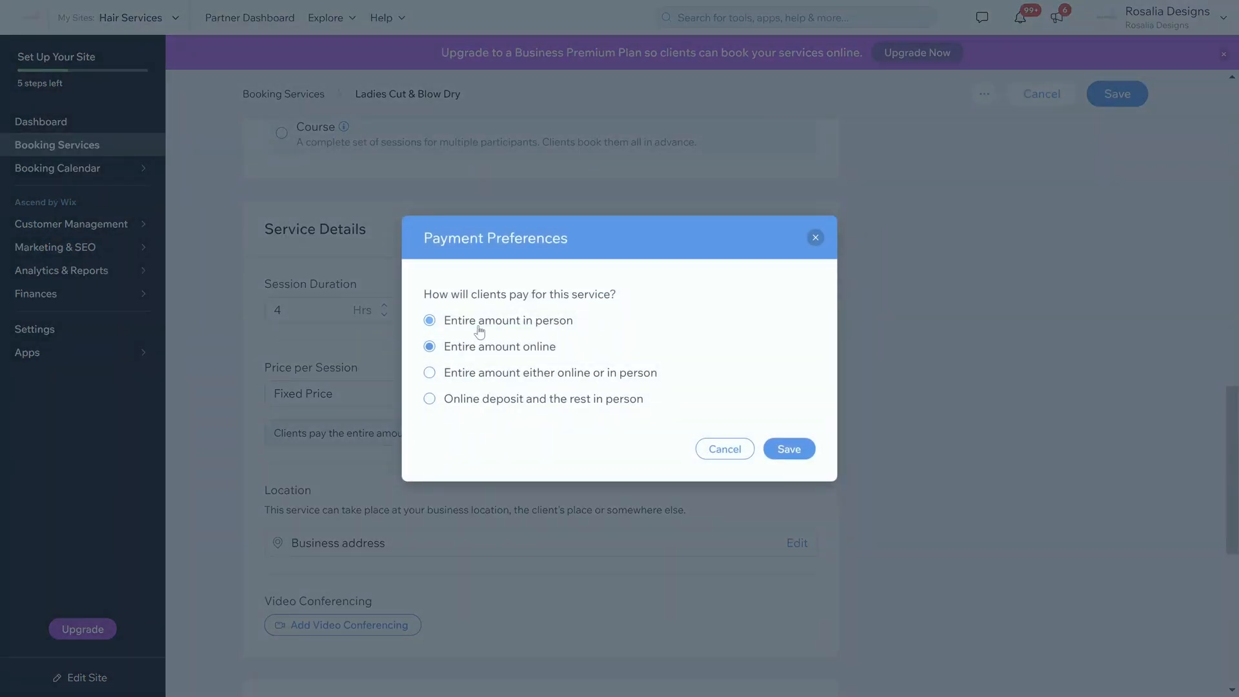
left_click(484, 347)
left_click(493, 423)
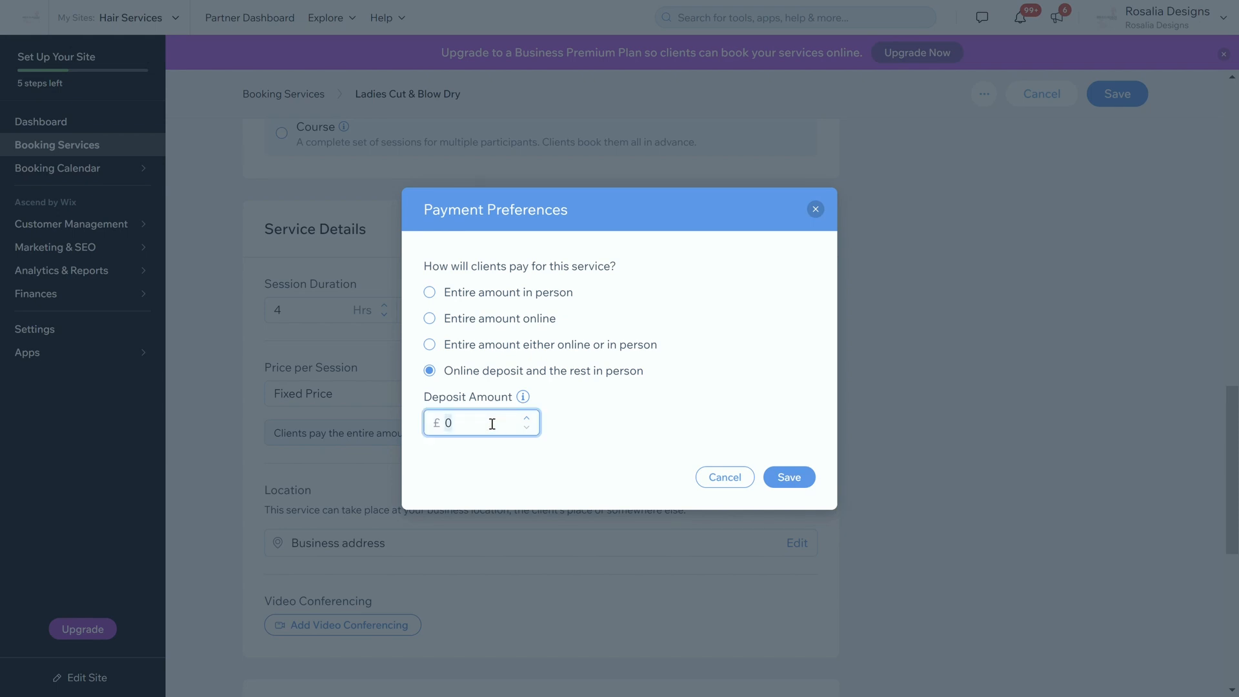
type("1")
left_click(787, 476)
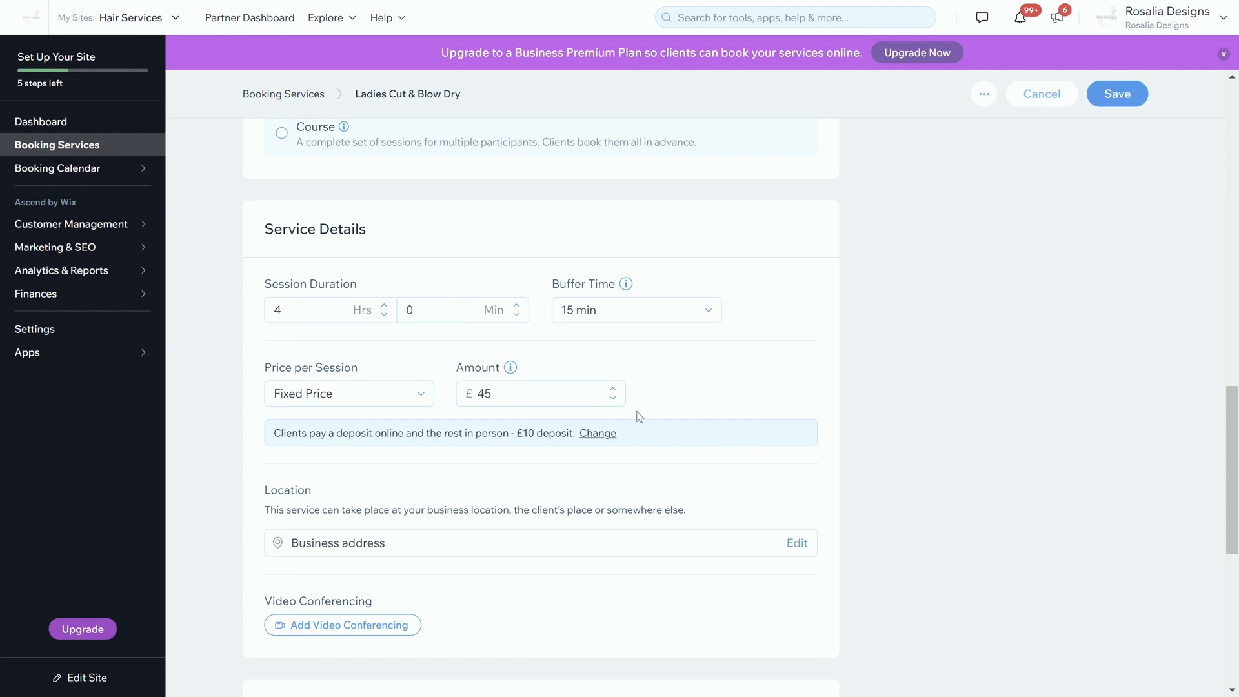
Step: Try to edit the service's business address location without saving the service
scroll(612, 310, "down", 4)
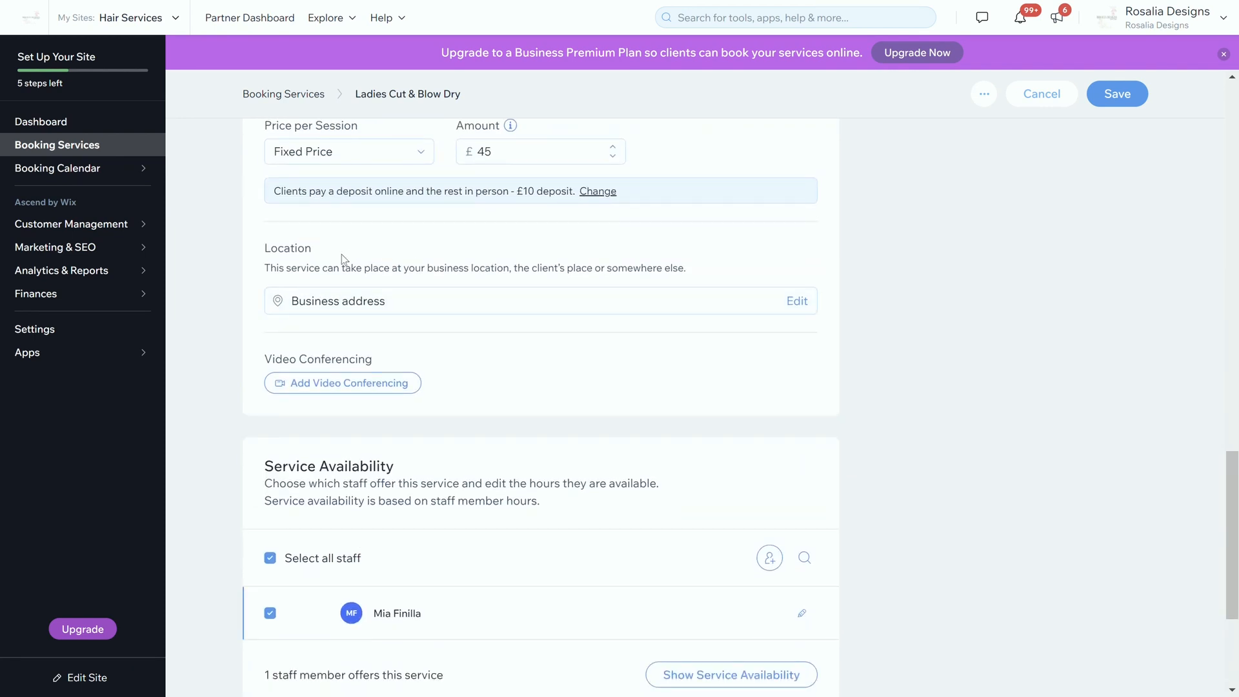
left_click(362, 306)
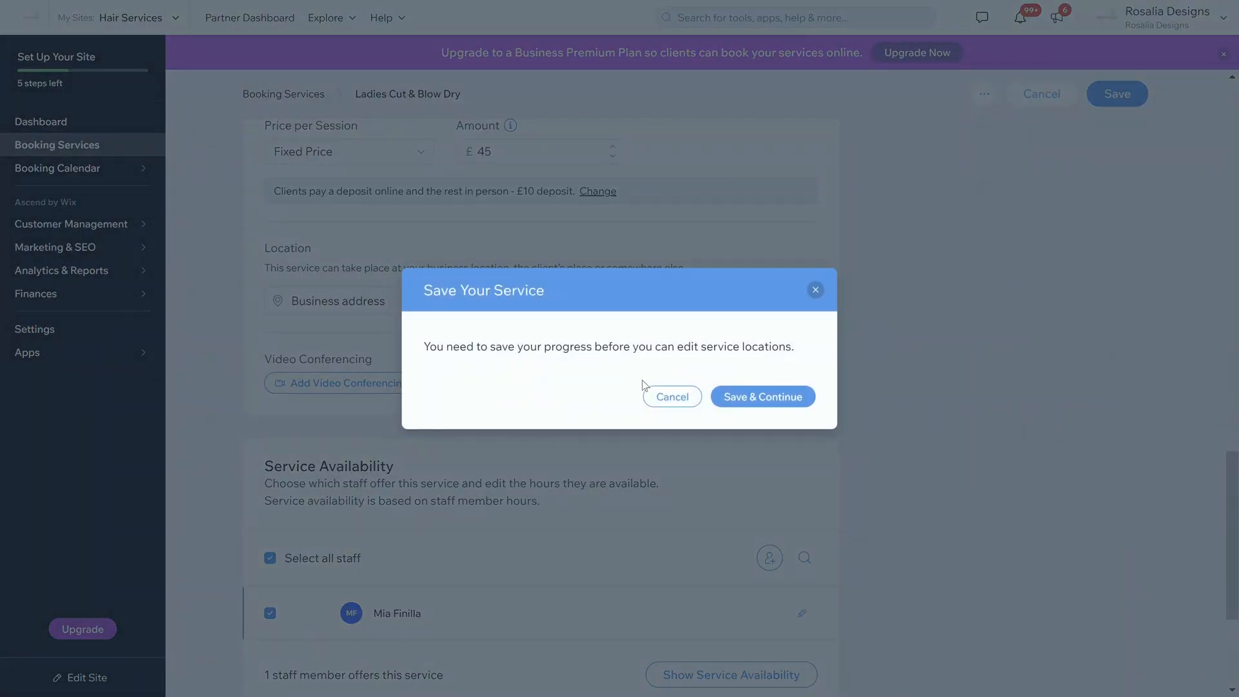
left_click(663, 400)
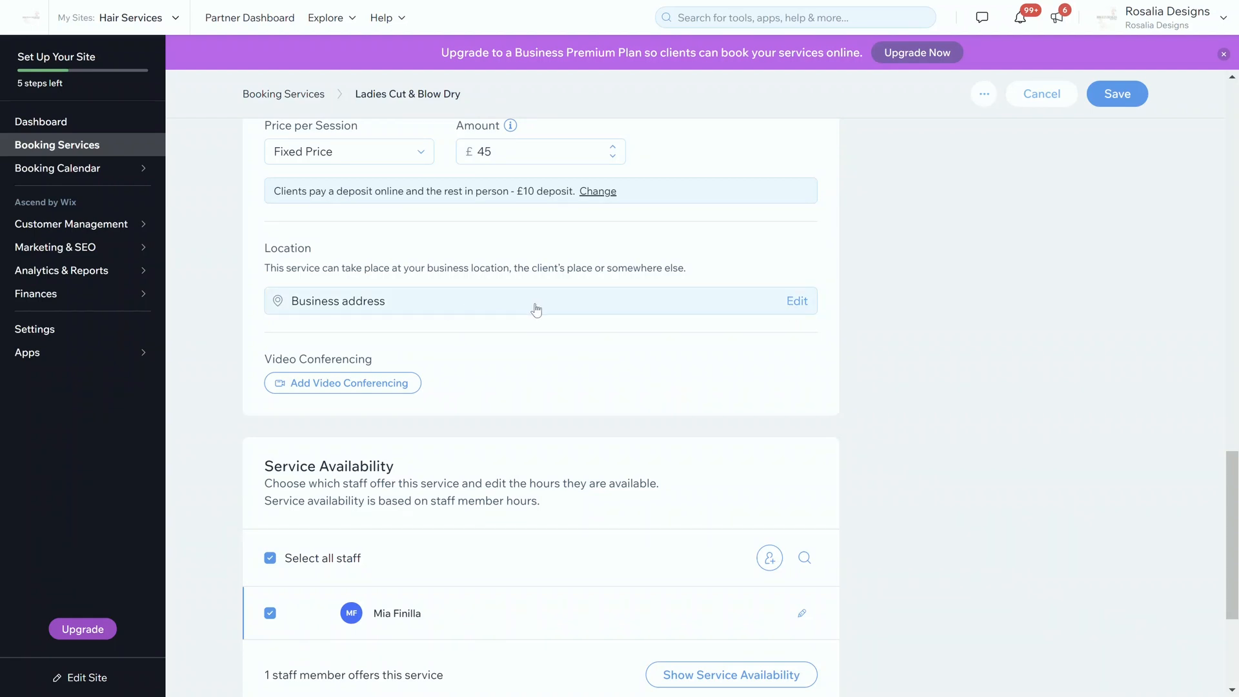
left_click(801, 304)
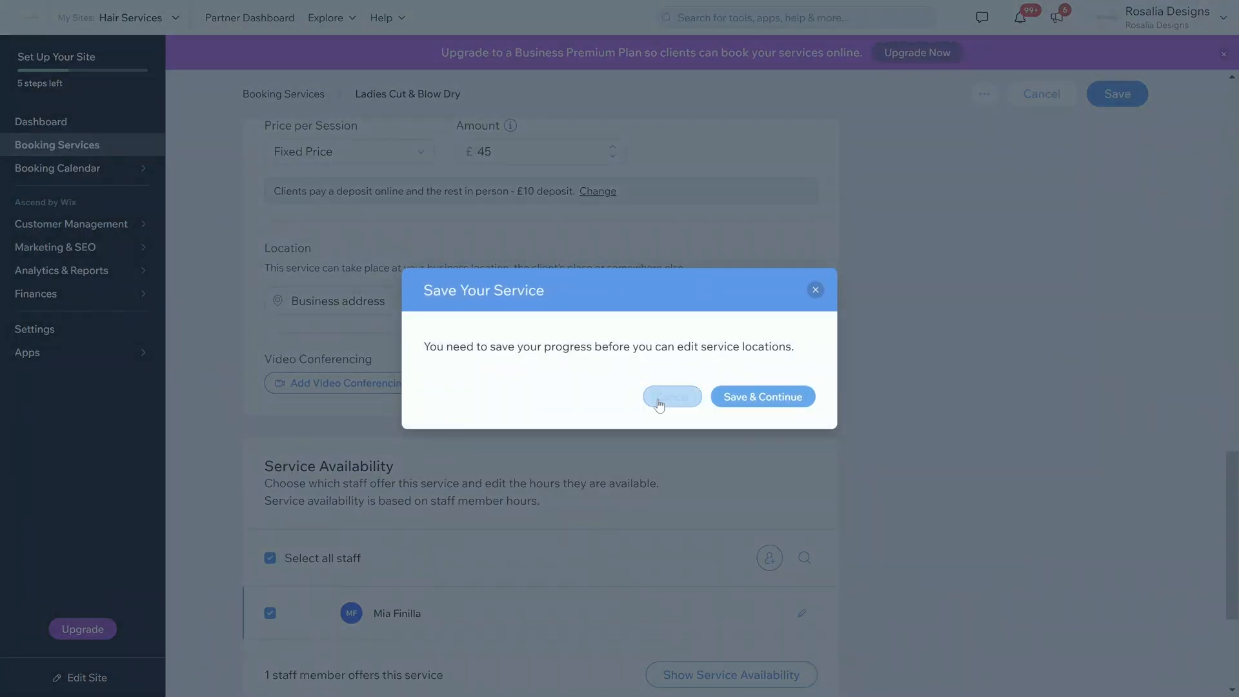
left_click(815, 289)
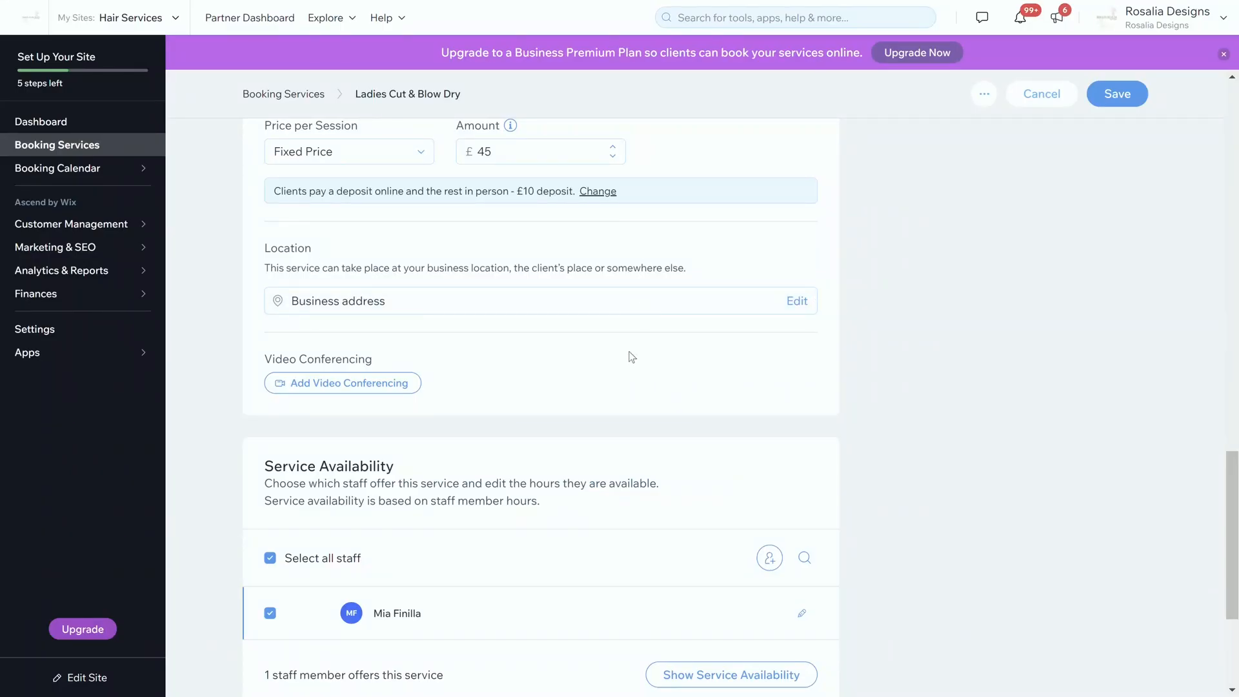
Step: Create a new staff member under Service Availability, entering the staff member's name
scroll(614, 320, "down", 3)
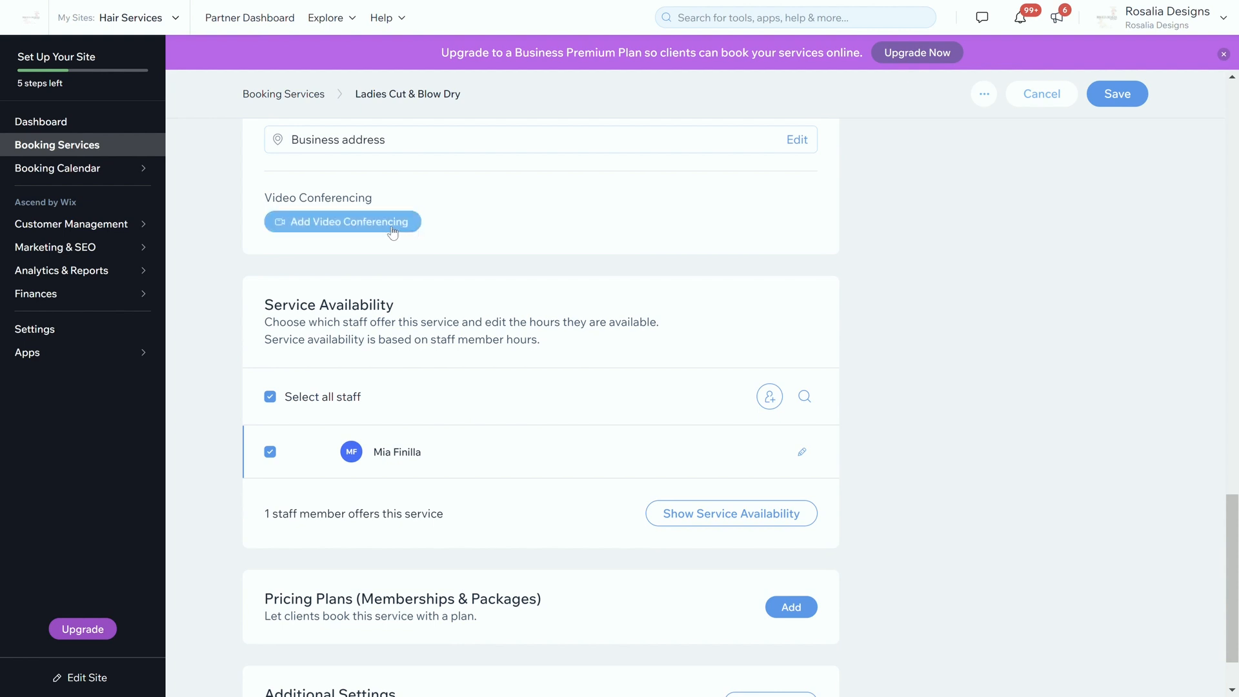
scroll(545, 220, "down", 2)
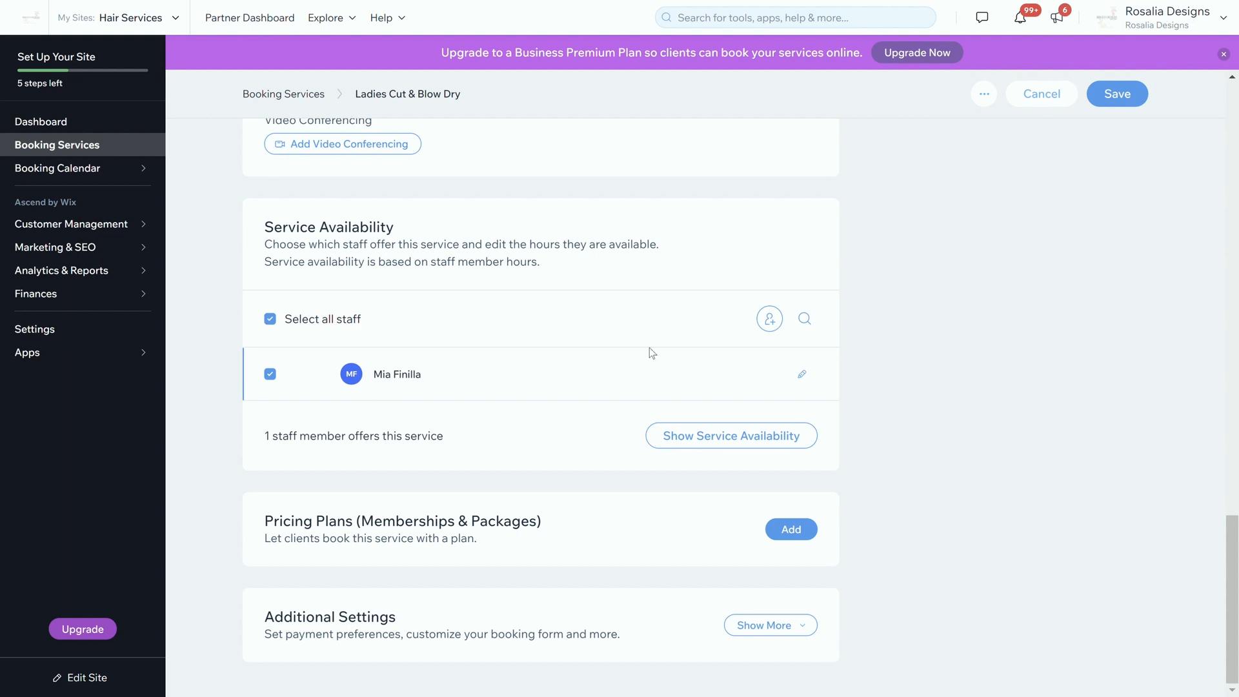
left_click(768, 318)
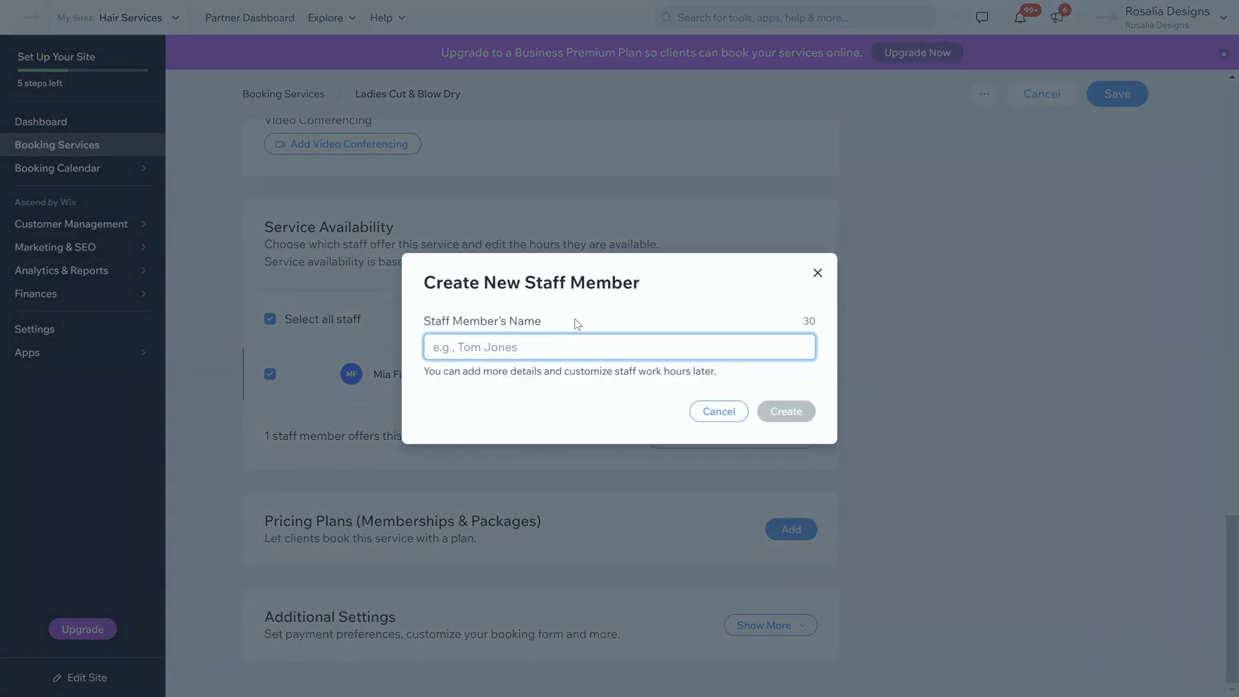
type("TIM")
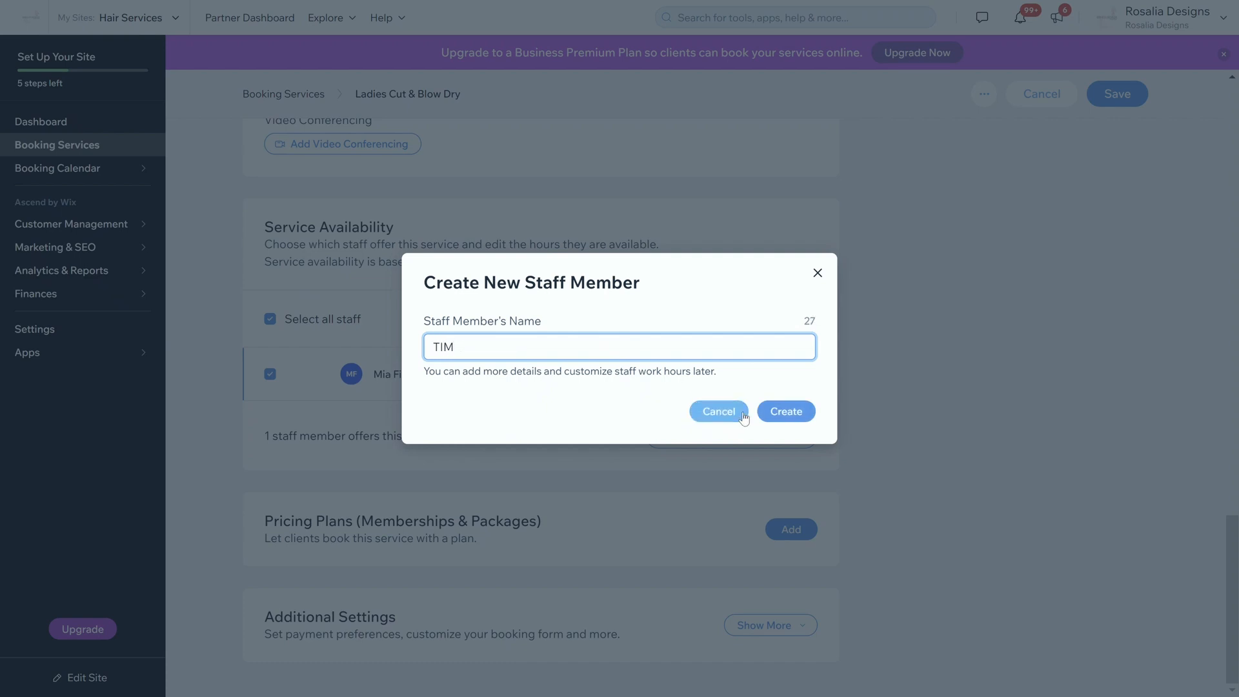
left_click(779, 423)
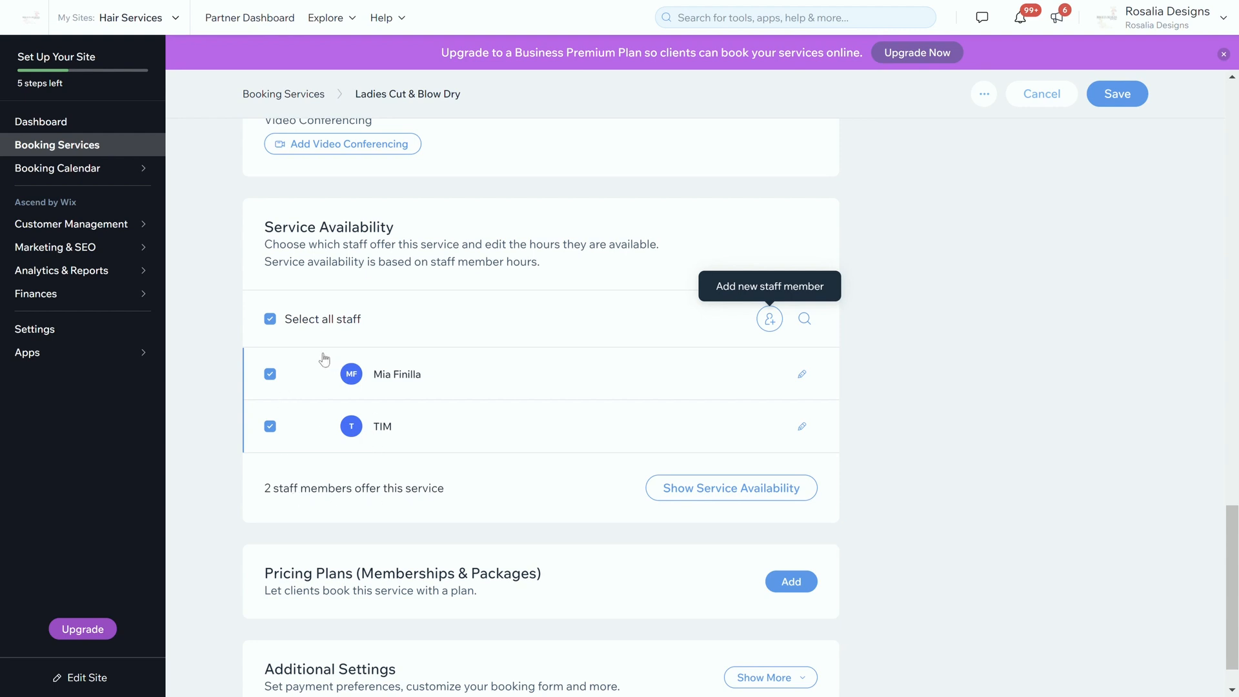
Step: Try deselecting the first staff member and all staff for this service, and select all staff again
left_click(282, 379)
left_click(282, 379)
left_click(272, 320)
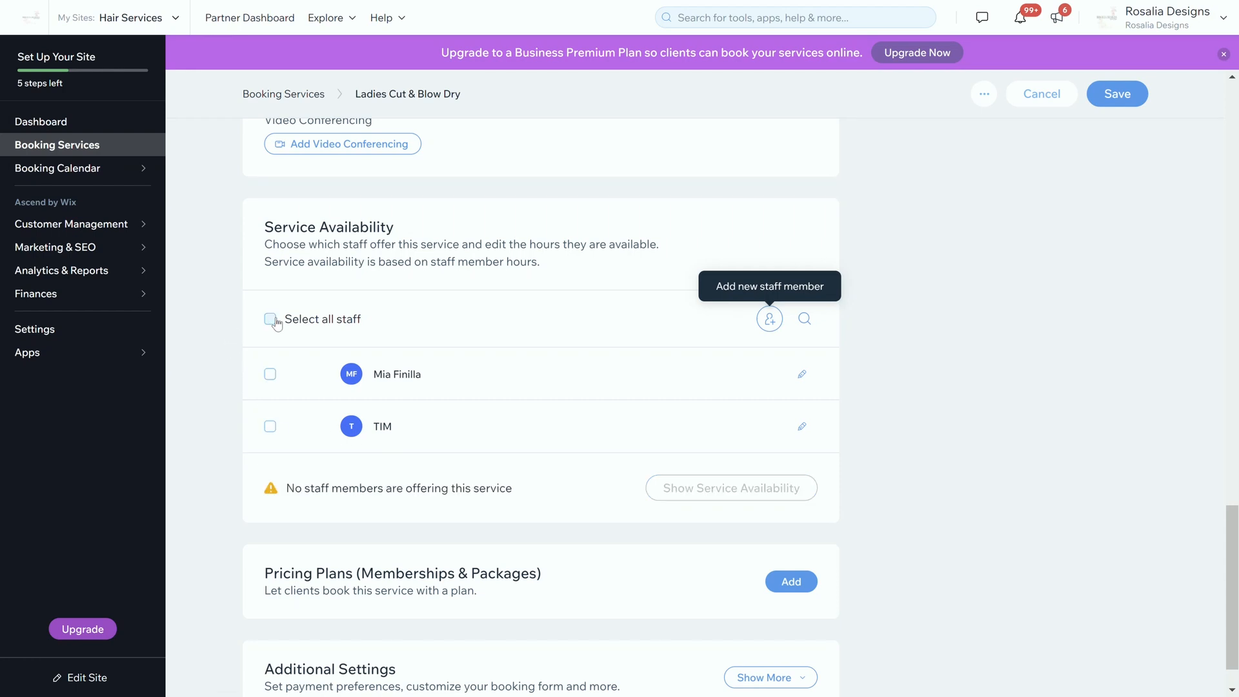
left_click(271, 318)
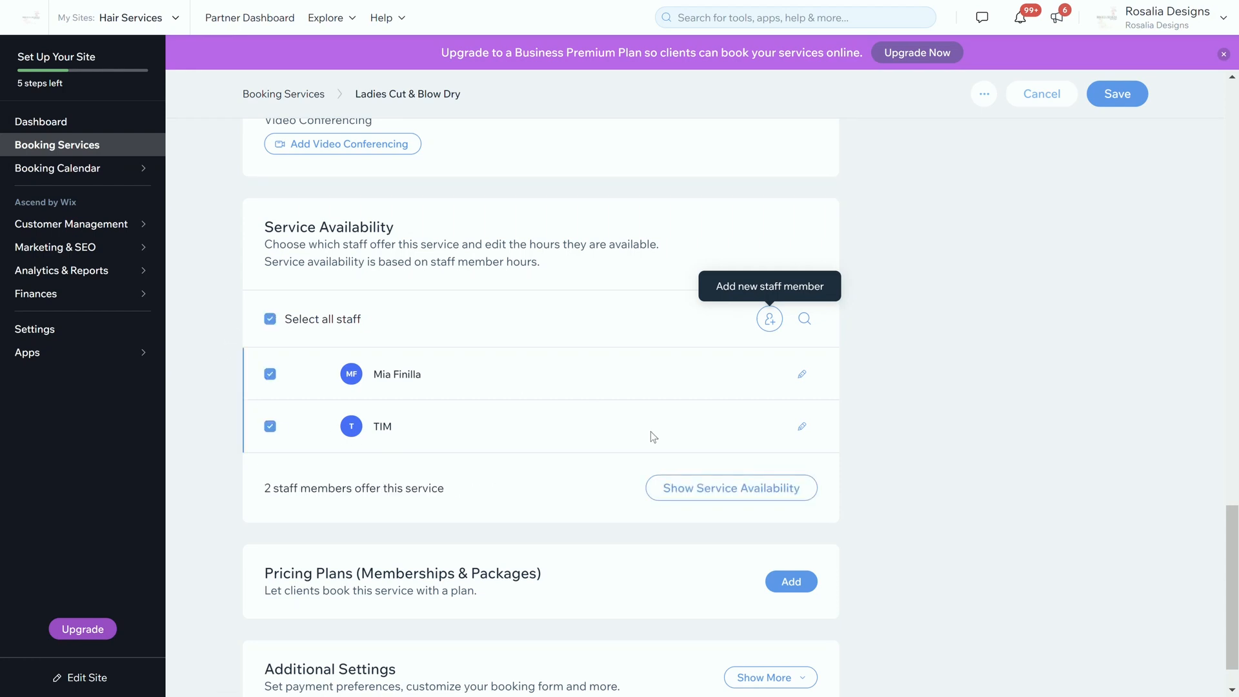
Step: Try to show the service availability without saving the service
left_click(674, 485)
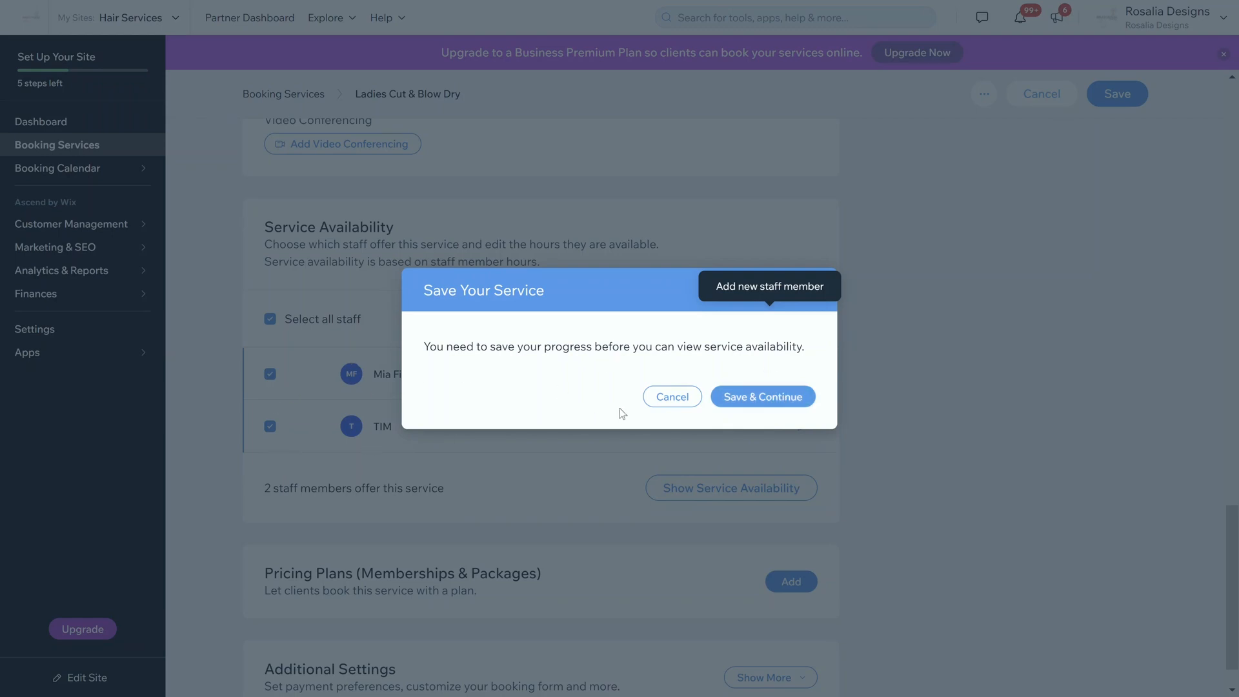
left_click(672, 396)
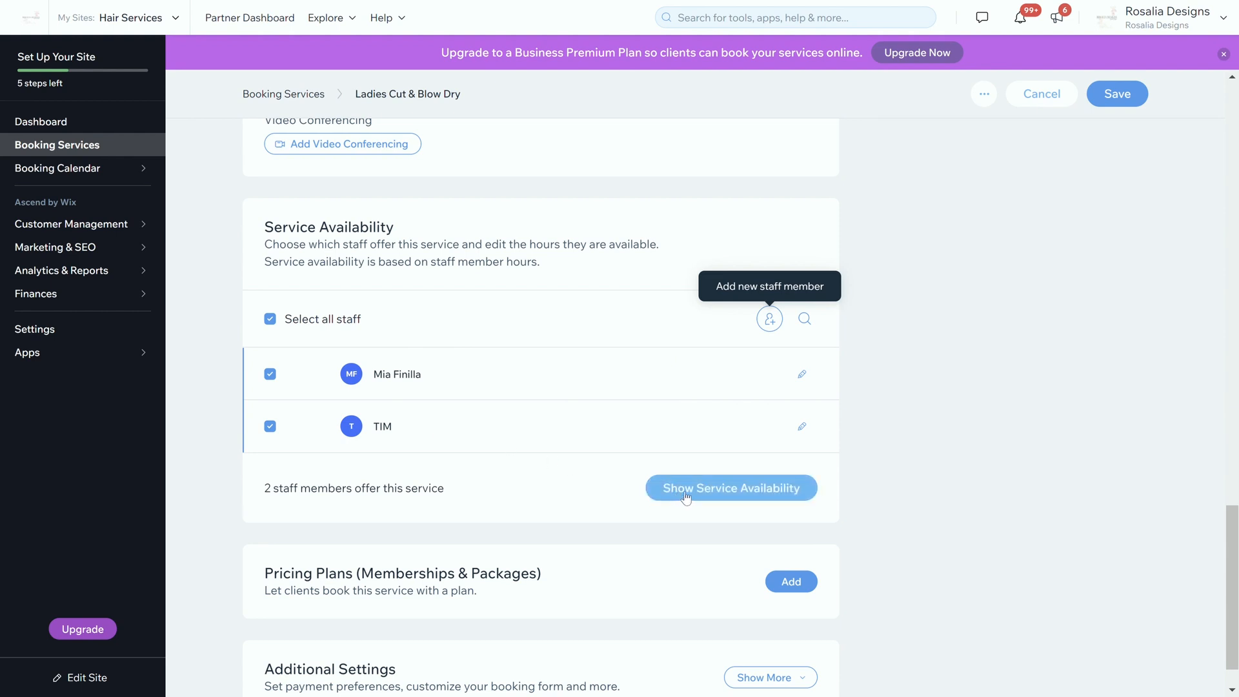
scroll(597, 374, "down", 1)
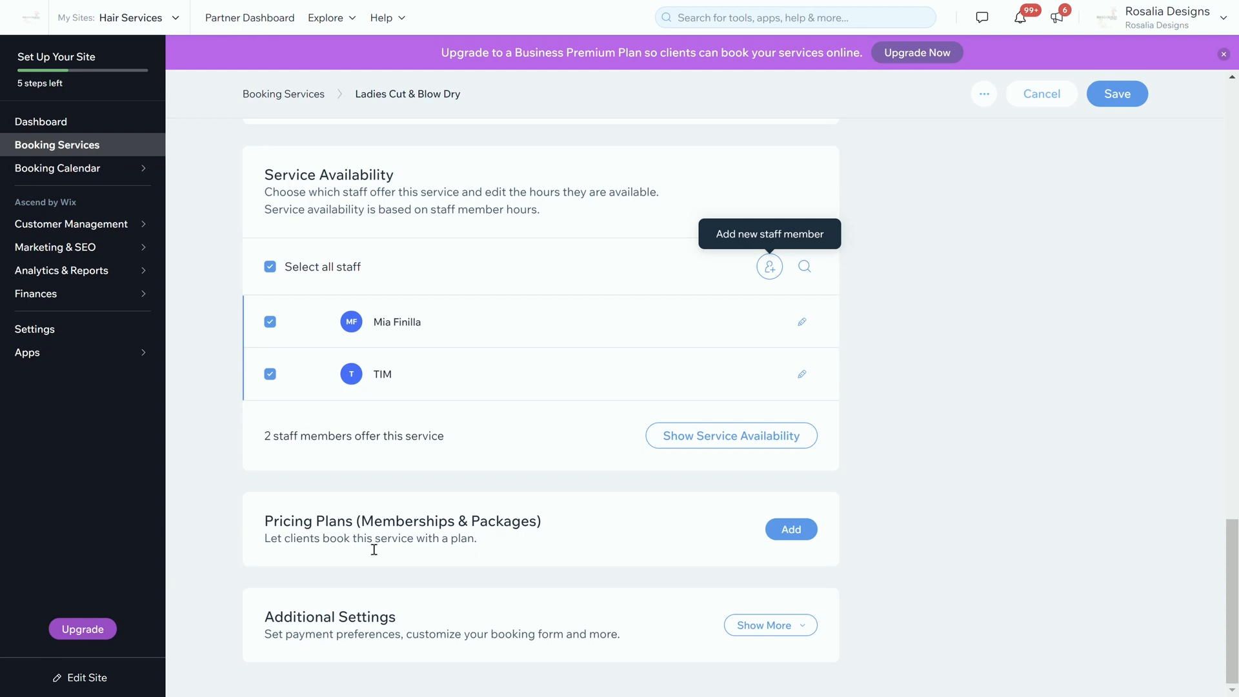
Step: Try creating a pricing plan for the service with one-time payment, check the plan length options, and discard the plan
left_click(795, 529)
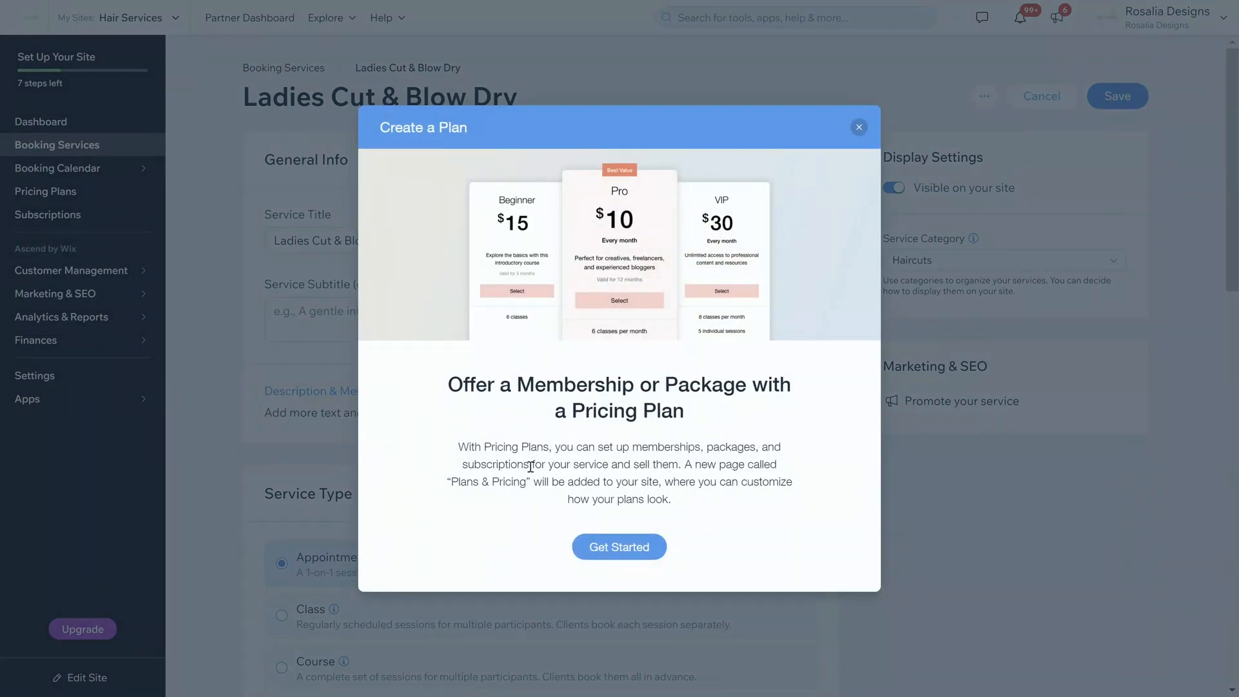
left_click(629, 553)
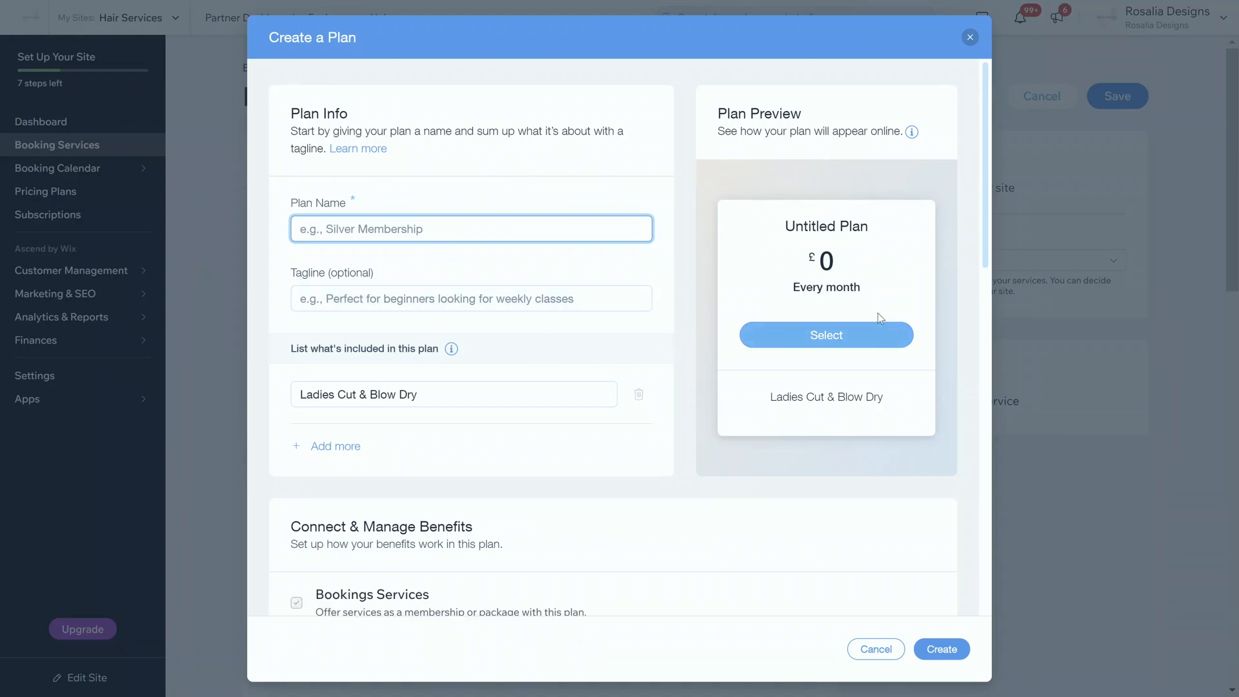
scroll(579, 339, "down", 5)
scroll(548, 416, "down", 4)
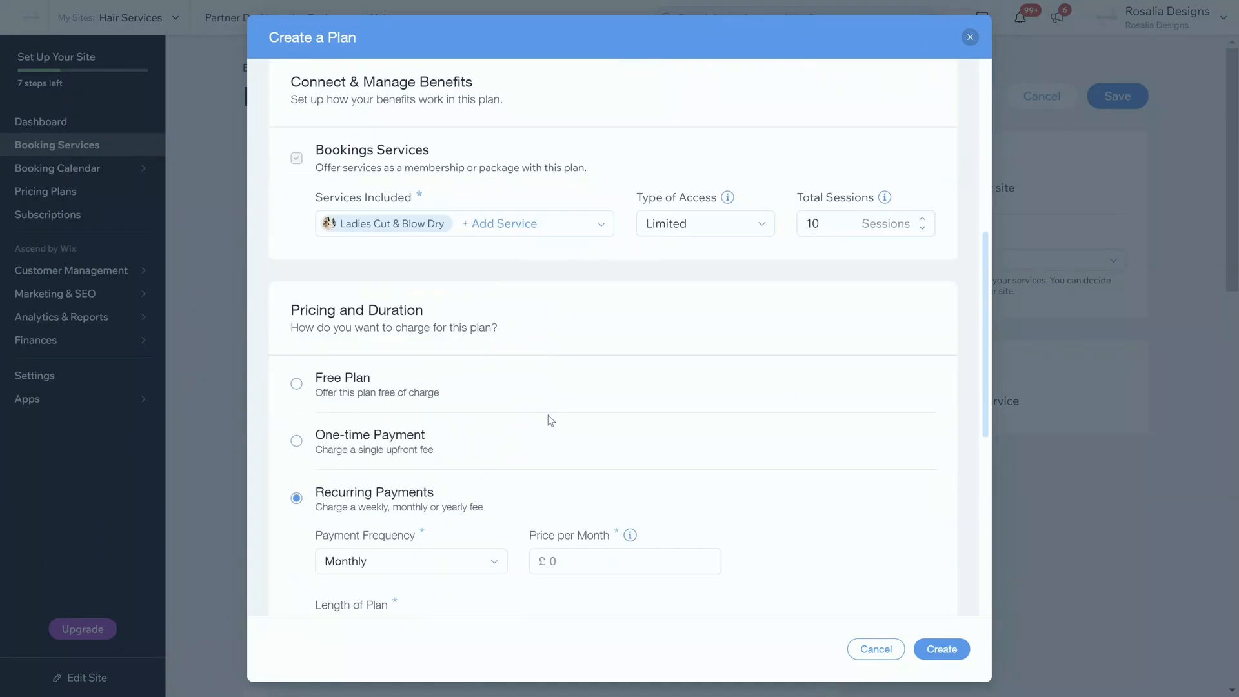
left_click(490, 328)
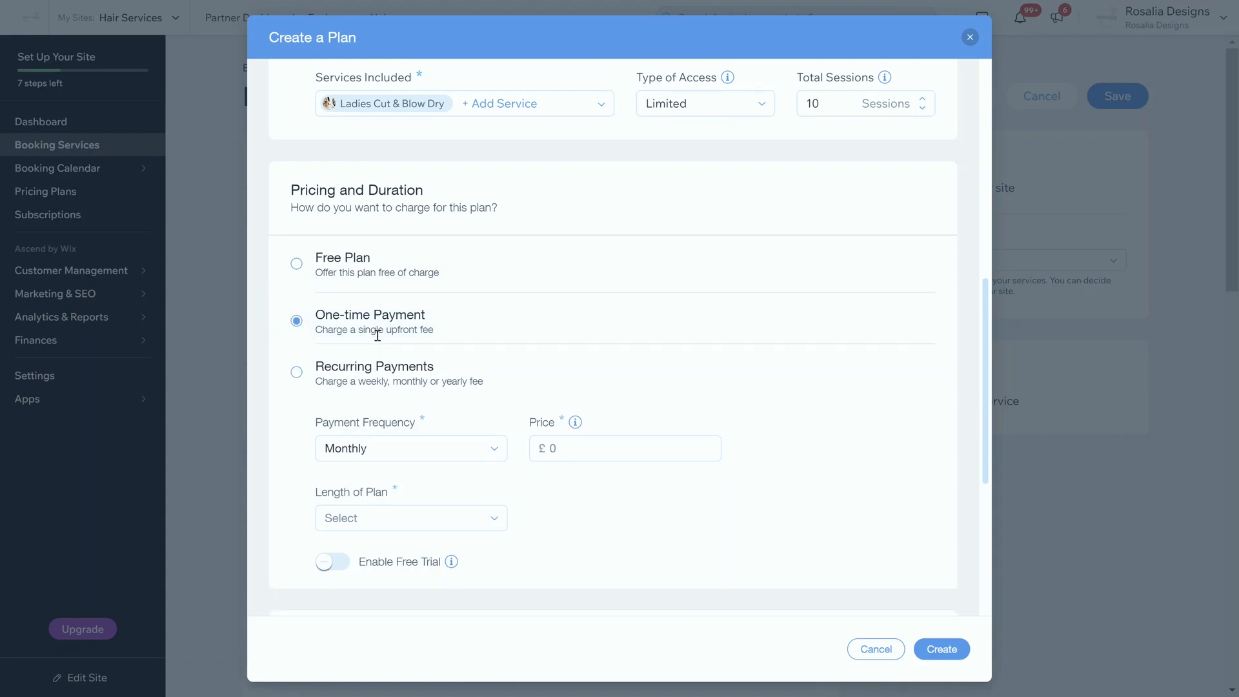
left_click(422, 460)
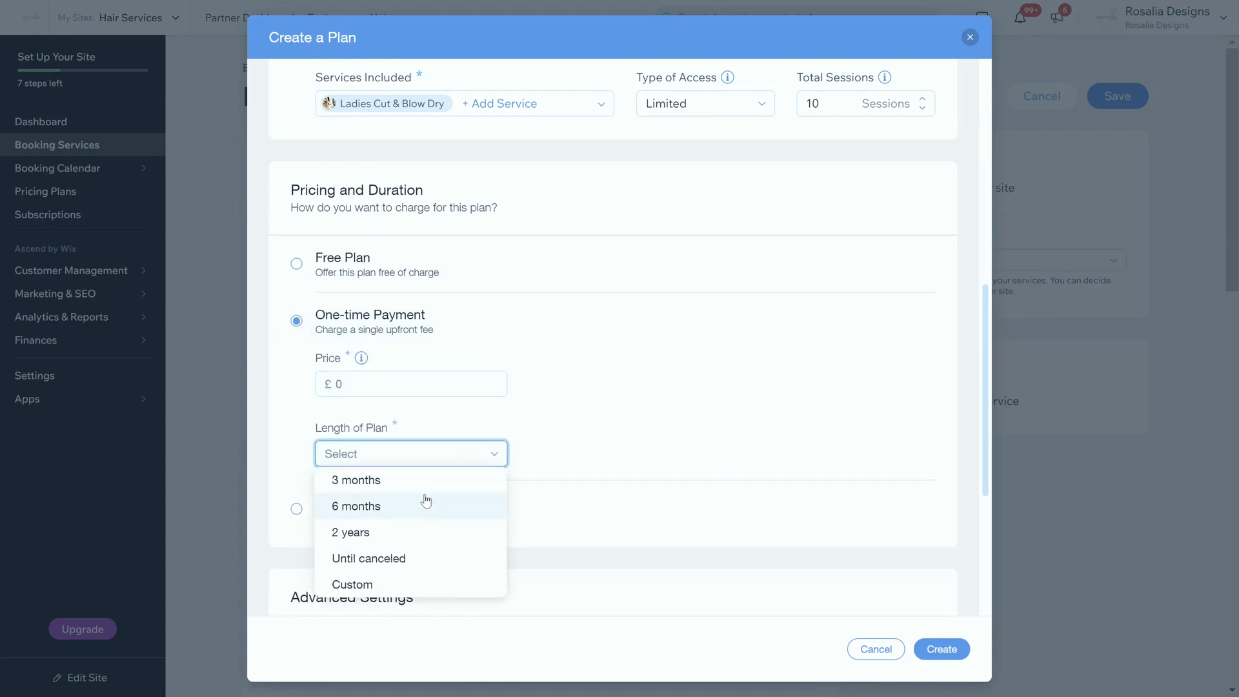
left_click(596, 435)
scroll(480, 462, "up", 10)
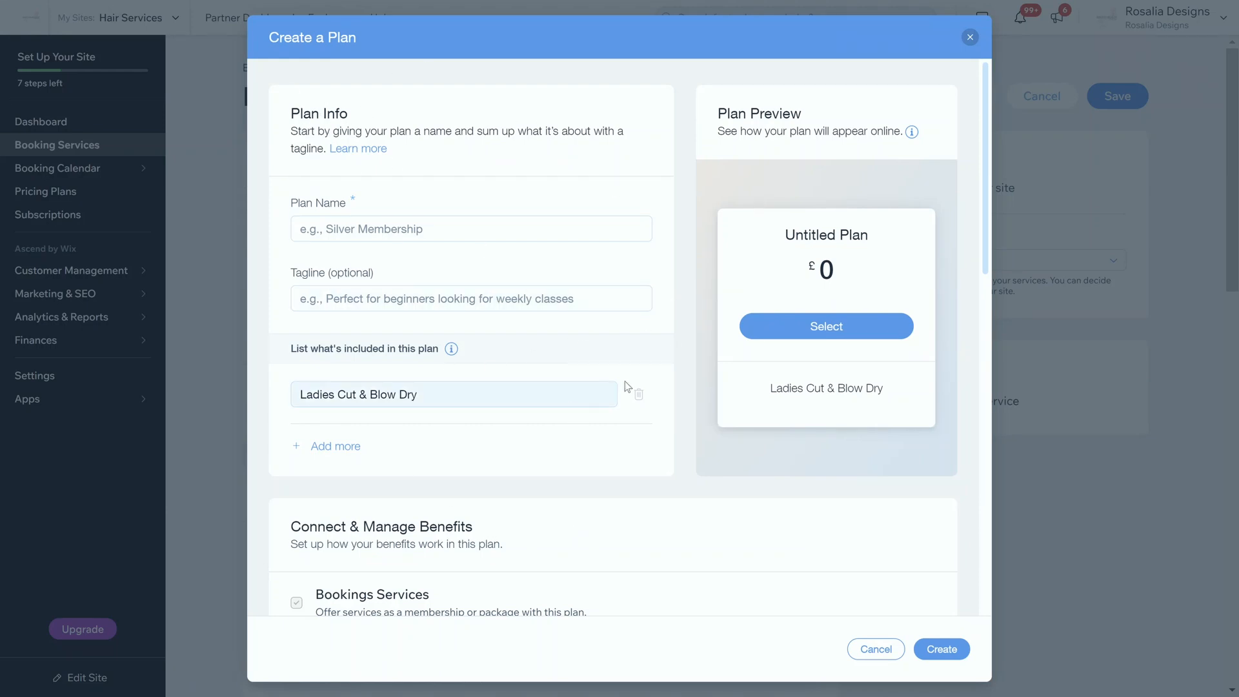
left_click(859, 654)
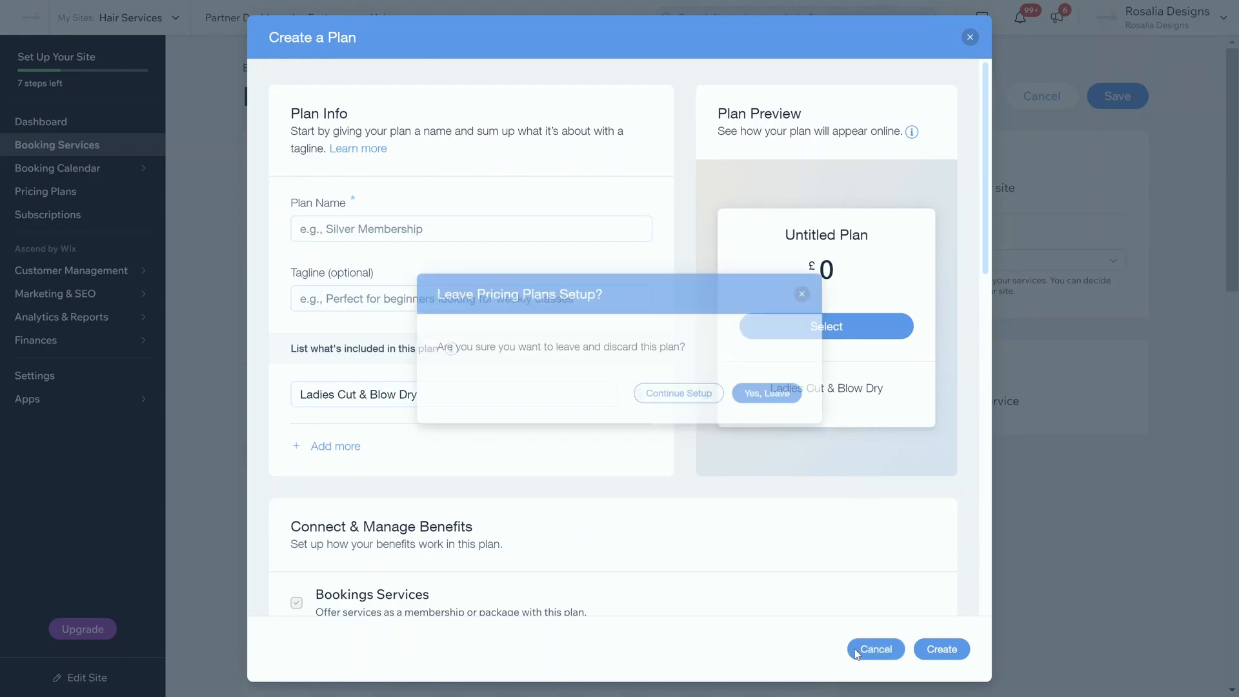
left_click(755, 398)
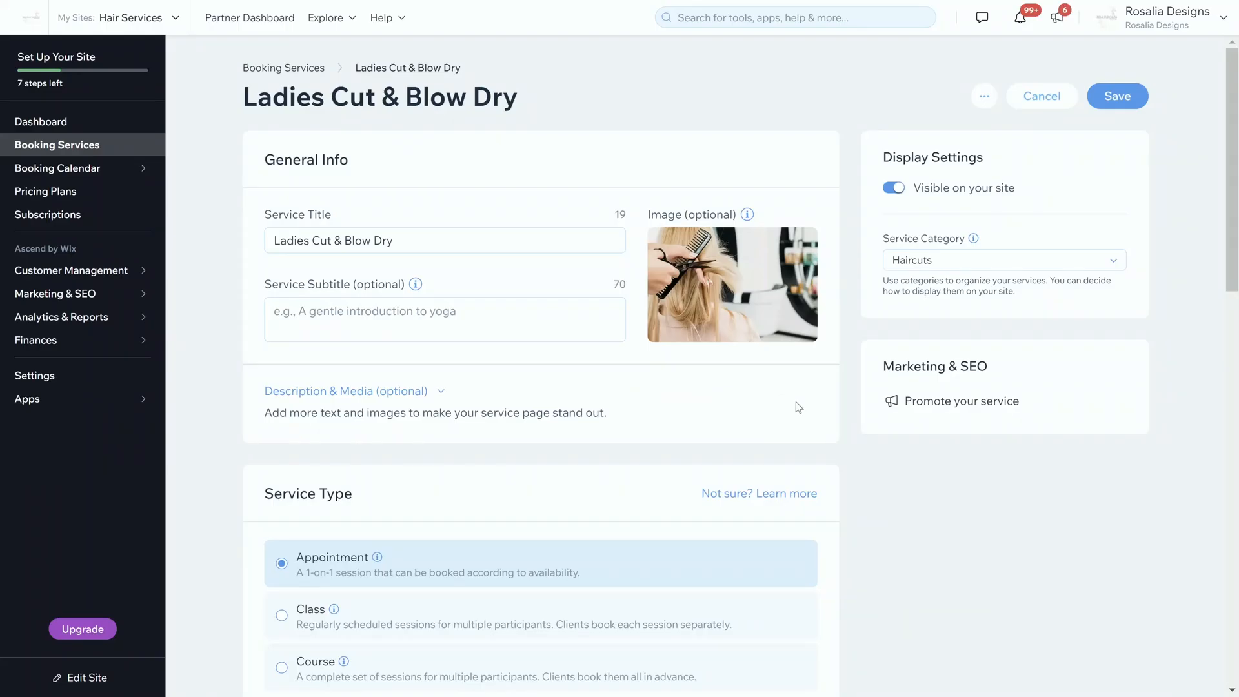
Step: Expand the service's Additional Settings and review the online booking, payment and booking form preferences
scroll(707, 357, "down", 9)
scroll(708, 357, "down", 5)
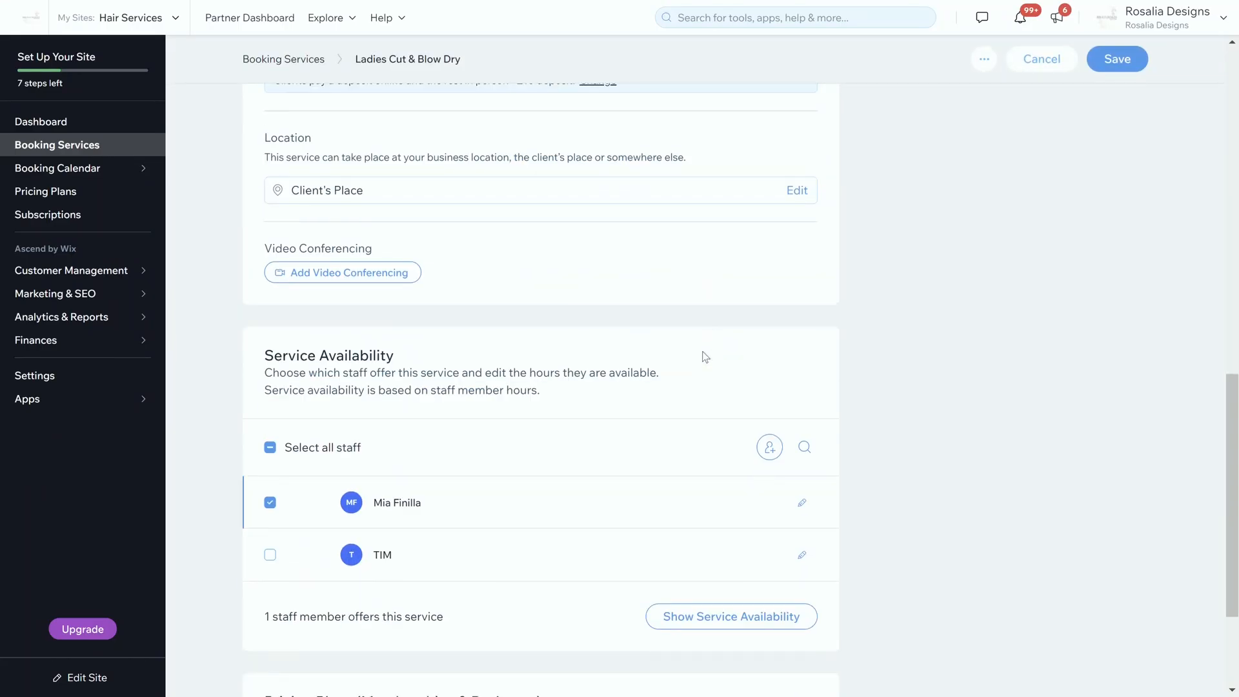
scroll(705, 357, "down", 3)
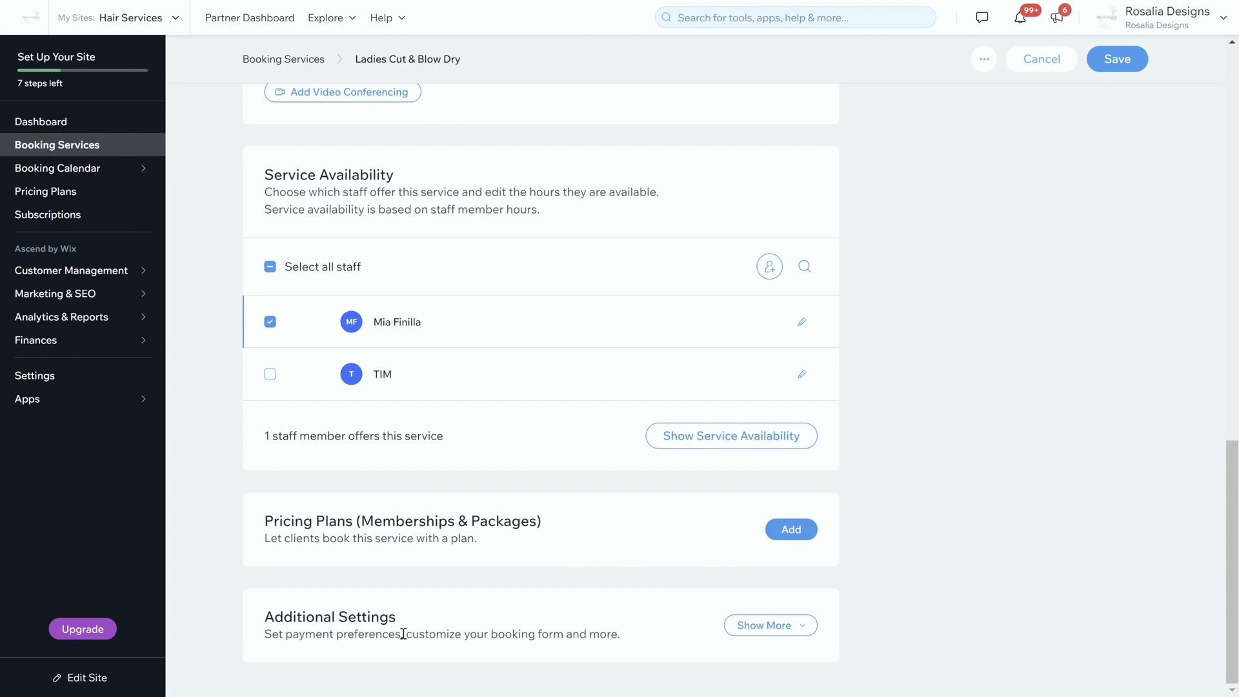
left_click(793, 624)
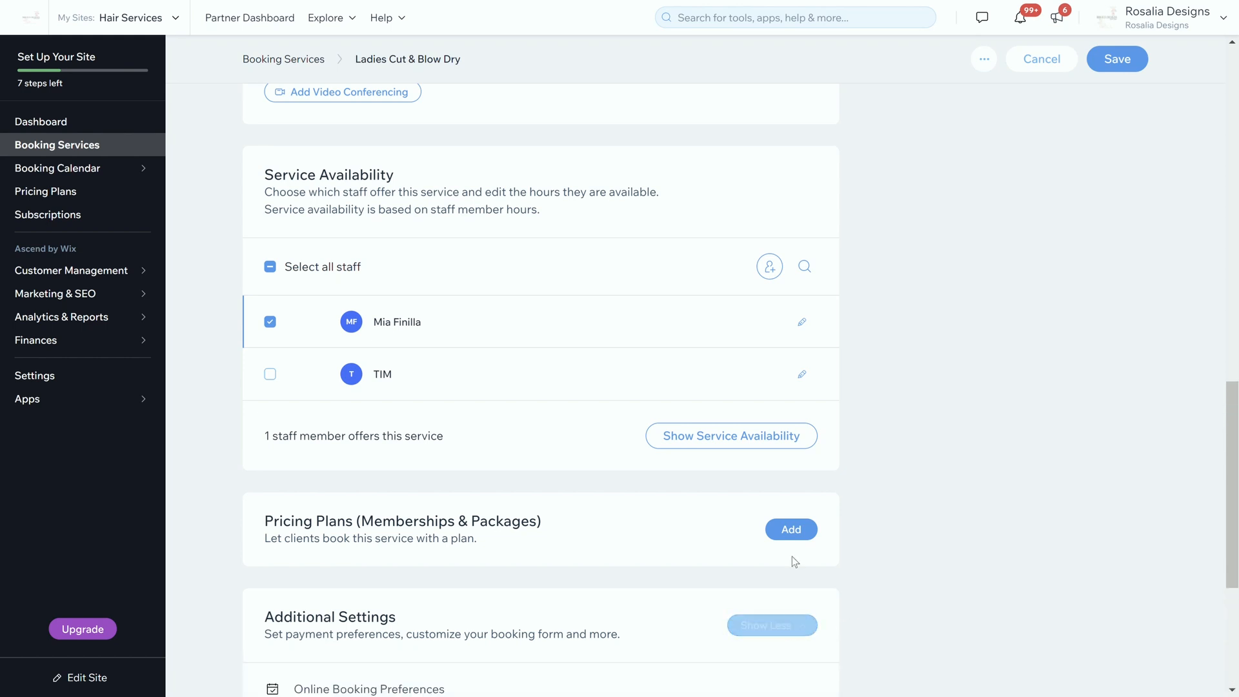
scroll(789, 548, "down", 3)
scroll(790, 542, "down", 3)
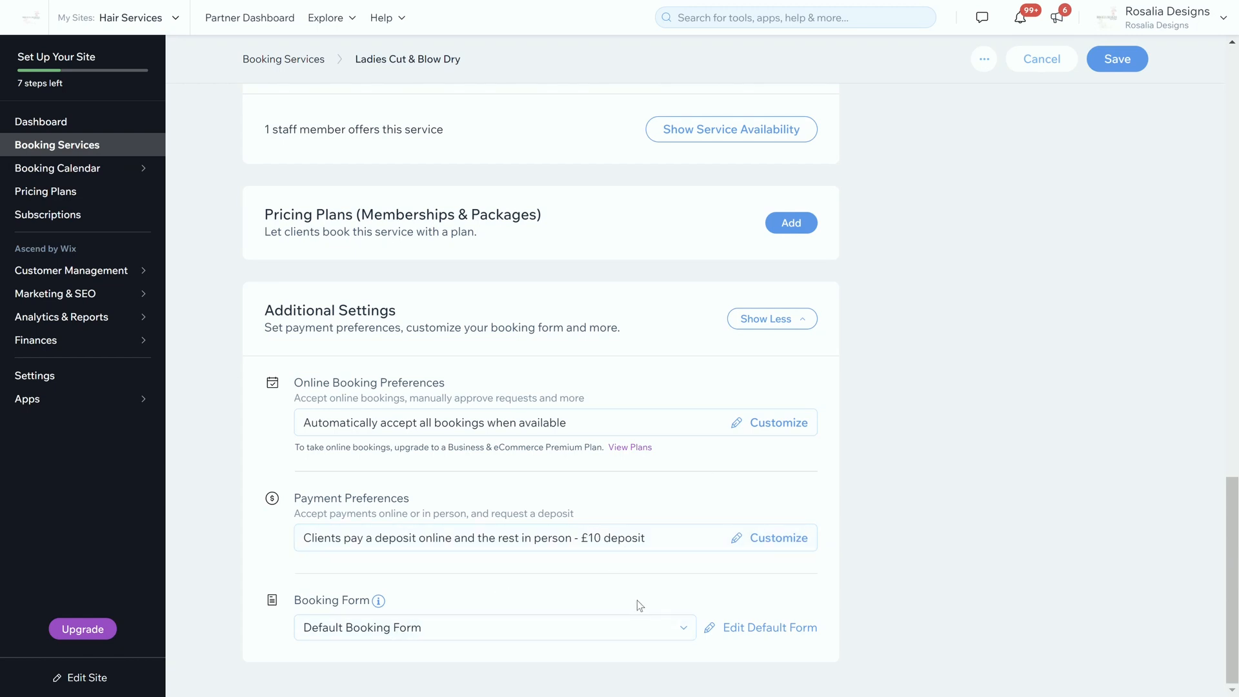
Step: Open the default booking form for editing and add a custom field of type Paragraph (255 characters max)
left_click(736, 633)
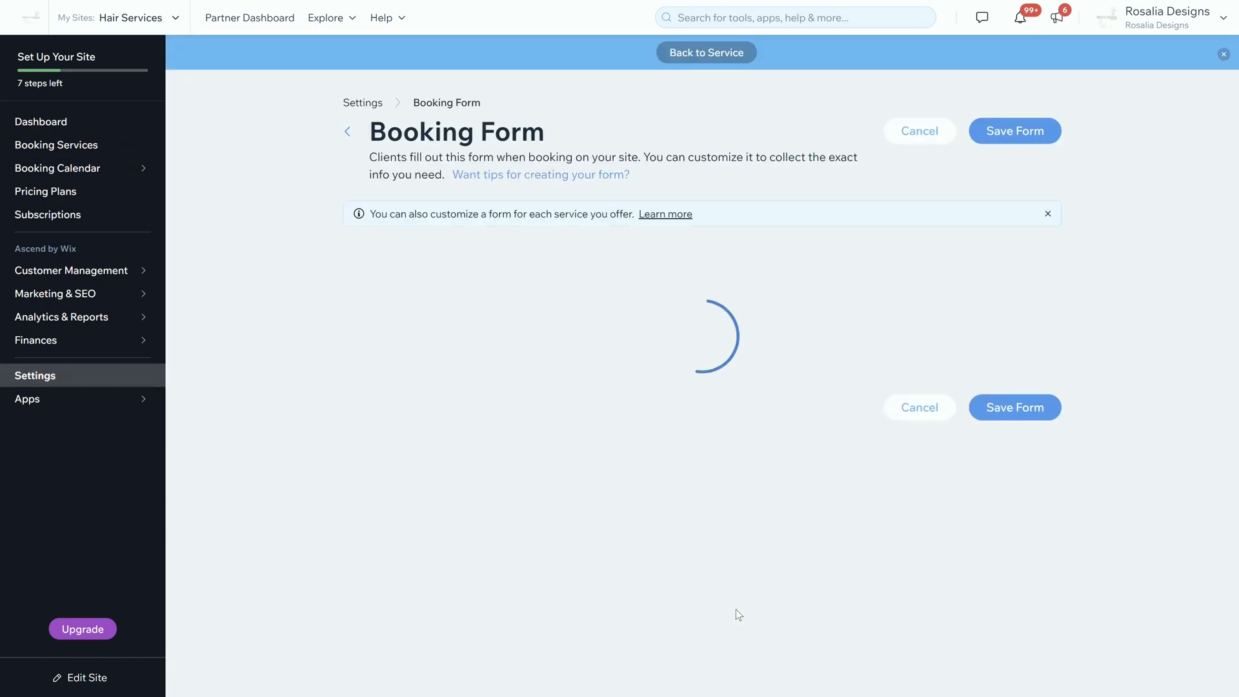
scroll(697, 429, "down", 6)
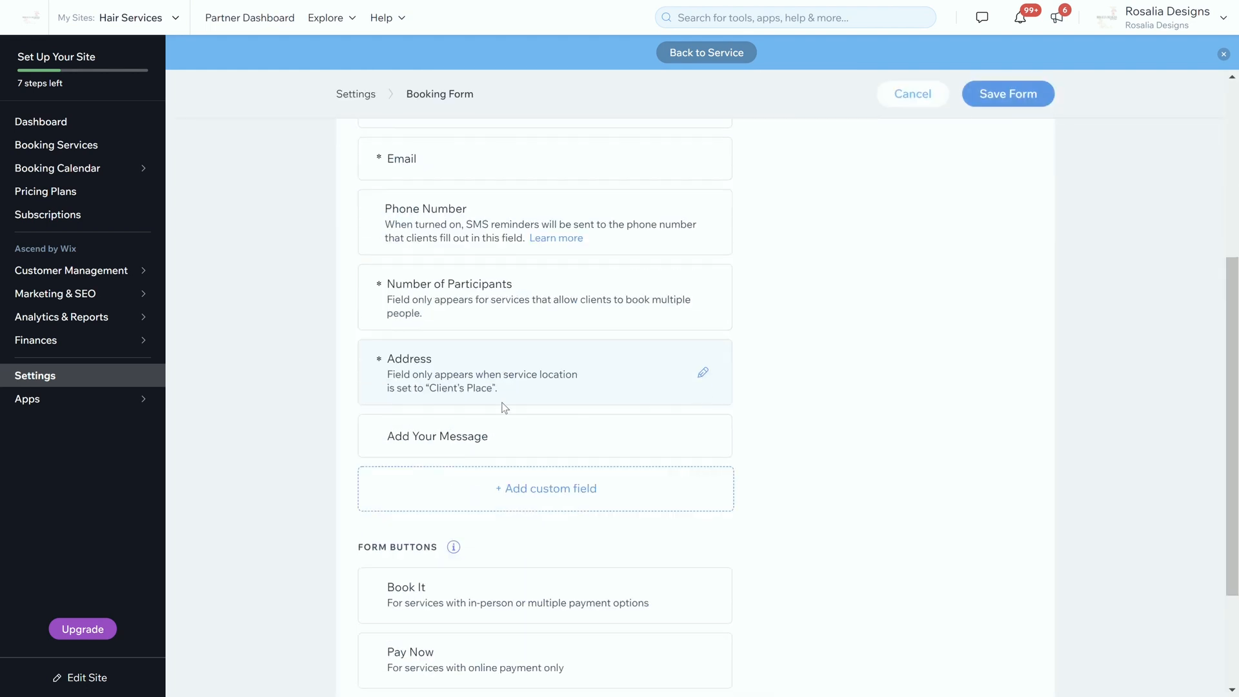
left_click(532, 418)
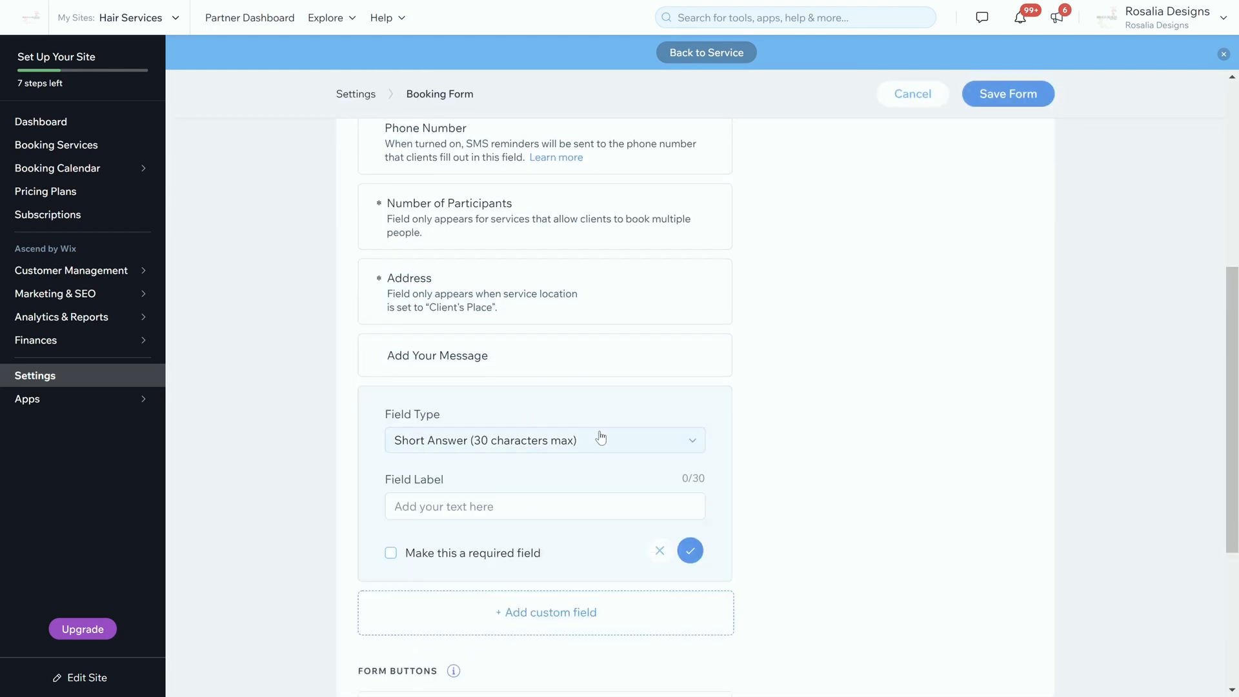
left_click(583, 437)
left_click(538, 493)
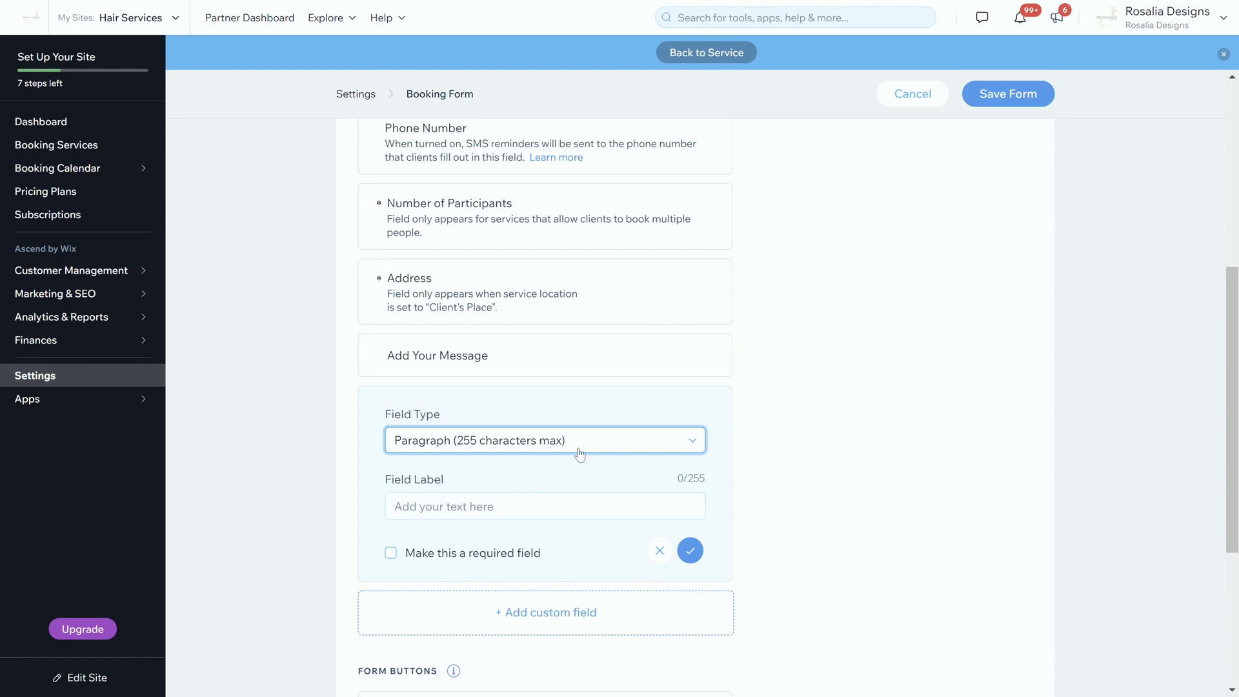
Step: Change the custom field's type to Checkbox (500 characters max) for agreeing to the Terms & Conditions, and save the form
scroll(578, 516, "up", 4)
scroll(450, 410, "down", 8)
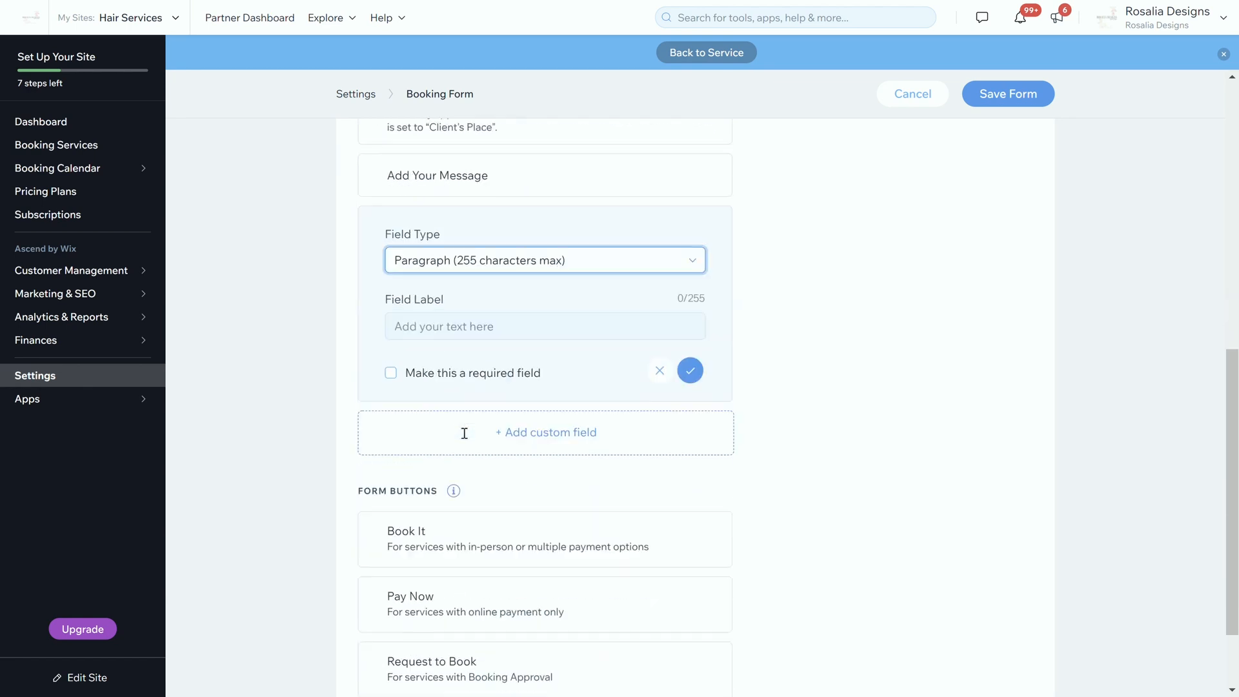
scroll(479, 528, "up", 3)
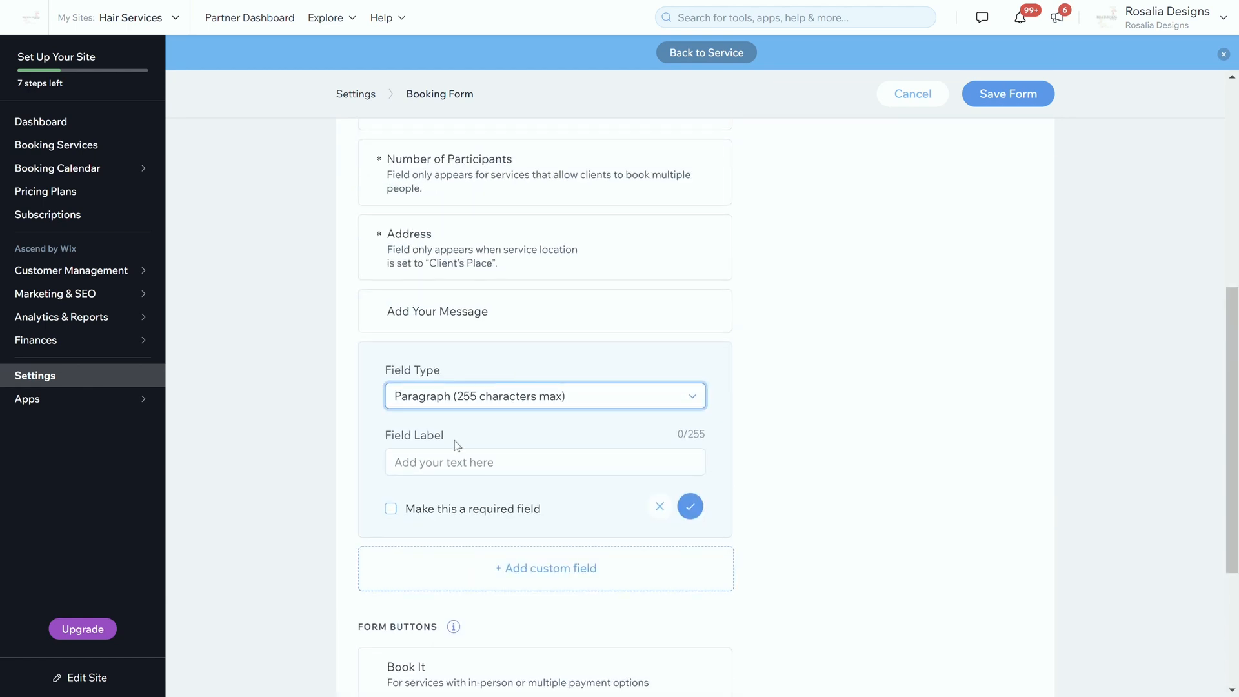
left_click(516, 396)
left_click(519, 472)
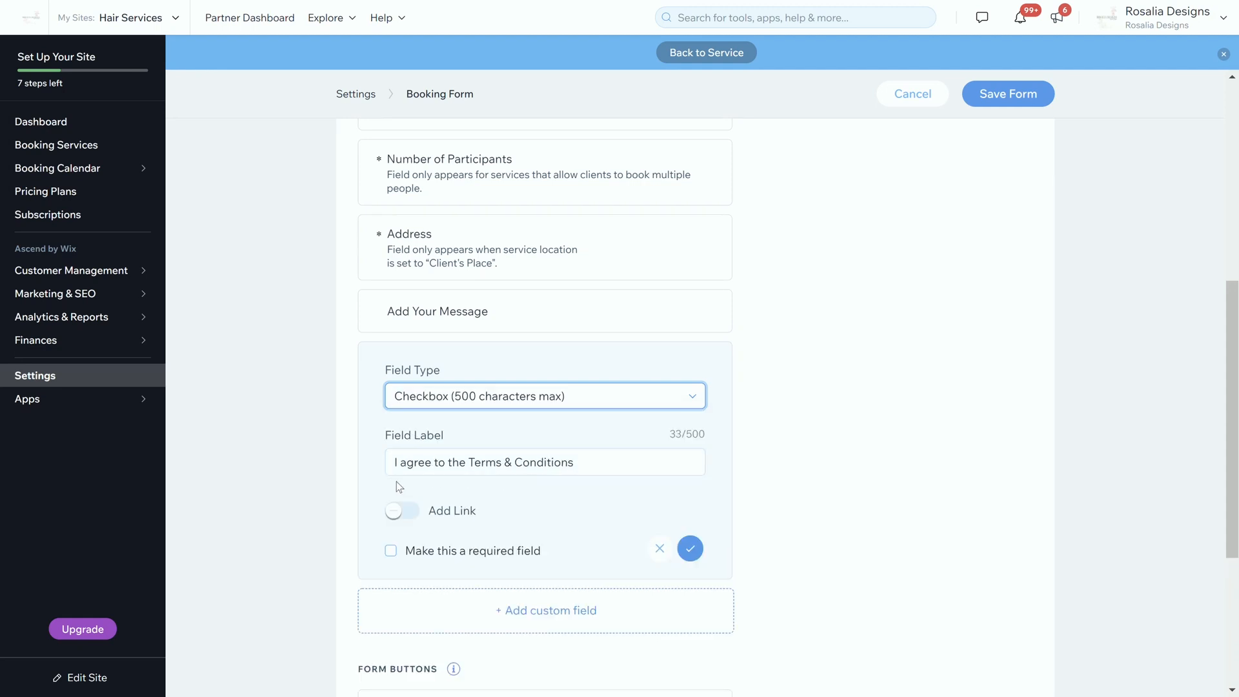
scroll(581, 514, "up", 10)
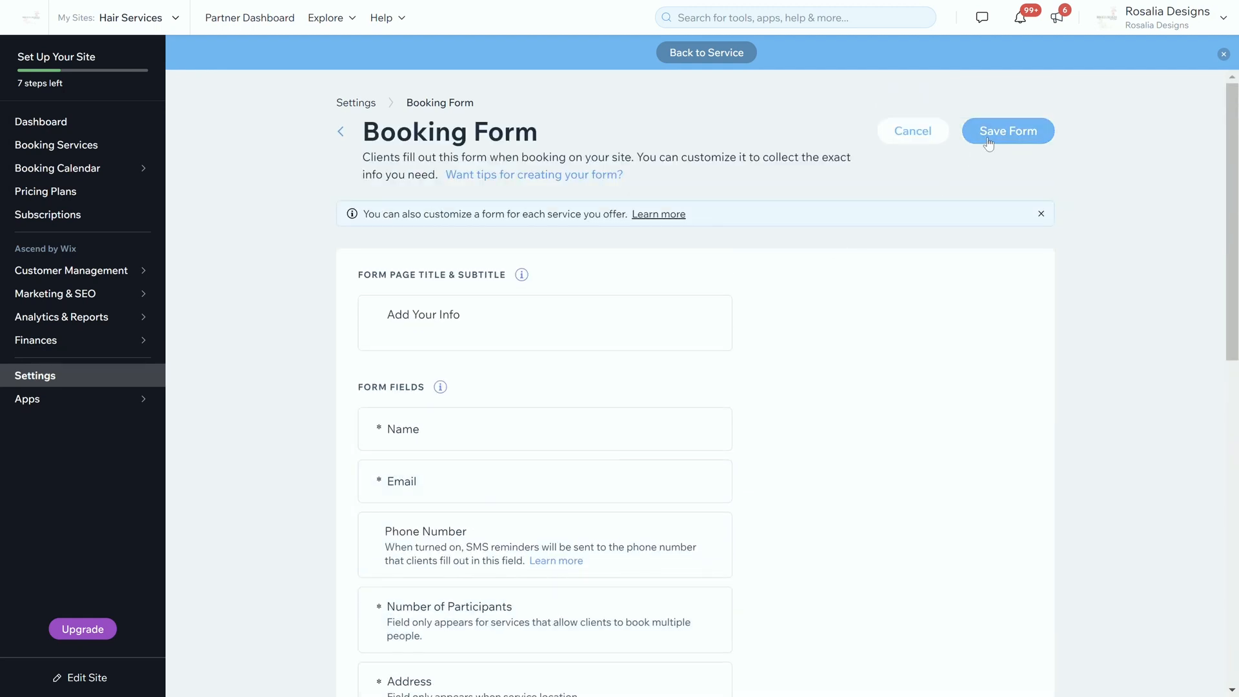
left_click(982, 135)
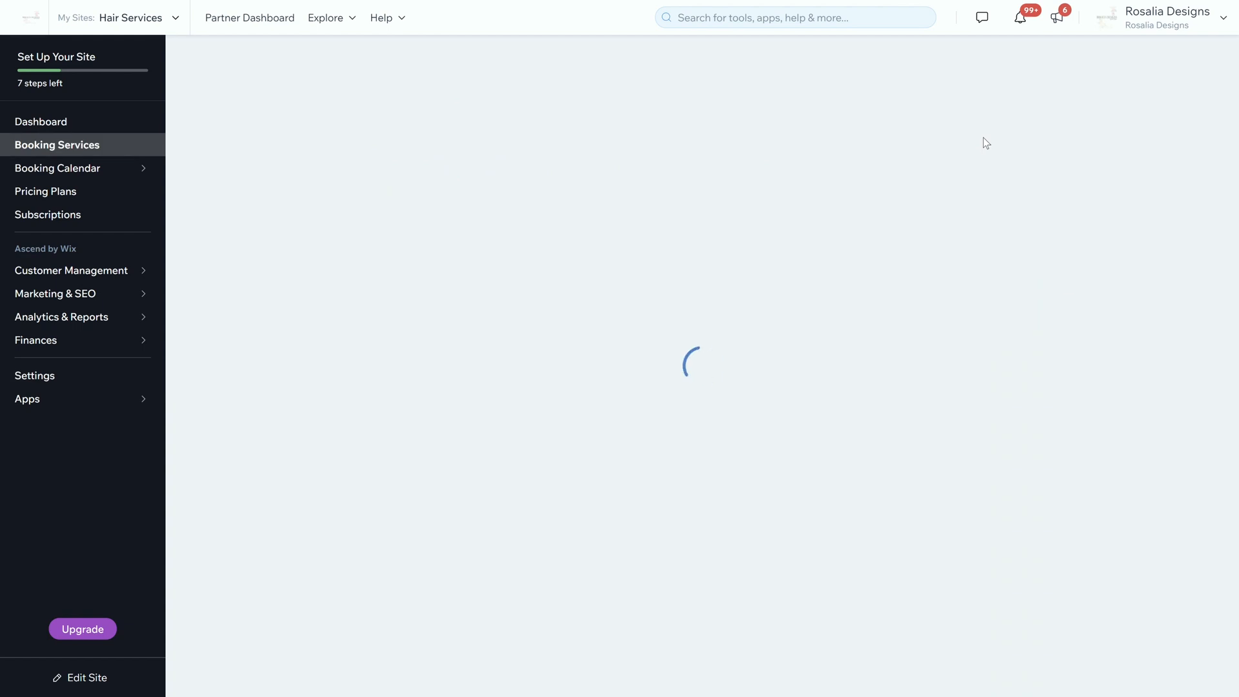
Step: Save the Ladies Cut & Blow Dry service and dismiss the Premium Plan upgrade offer
scroll(751, 520, "down", 2)
scroll(749, 517, "up", 3)
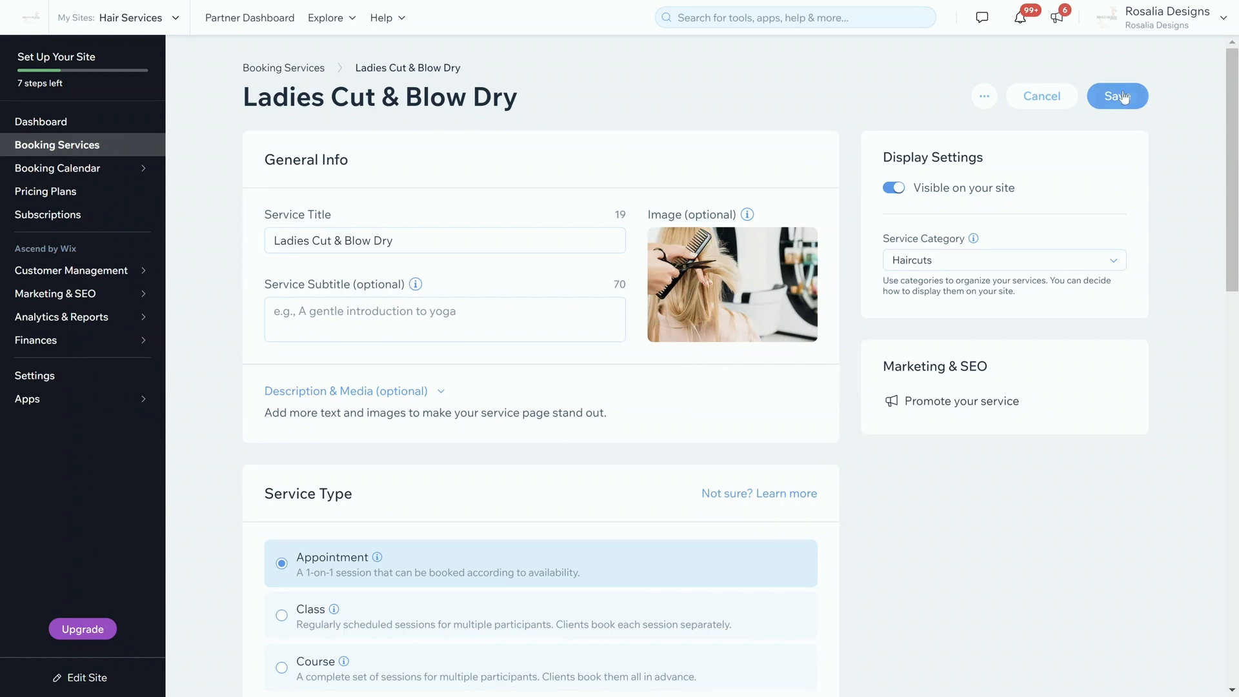
left_click(1123, 97)
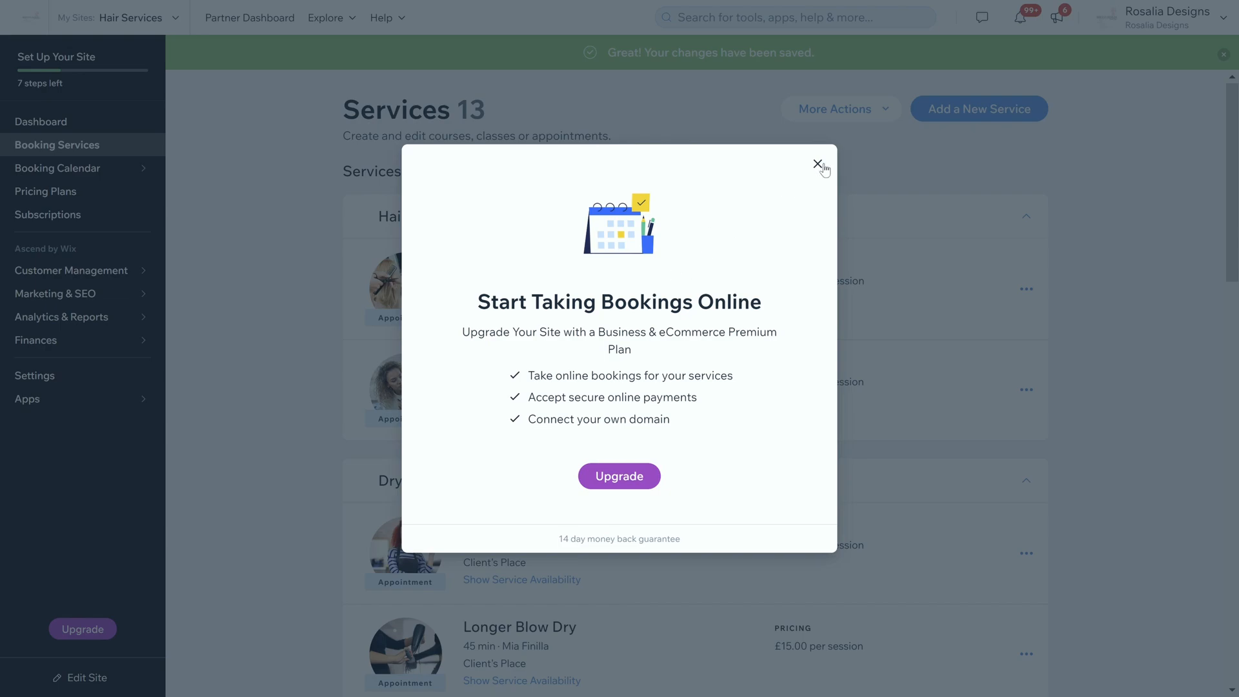
left_click(818, 165)
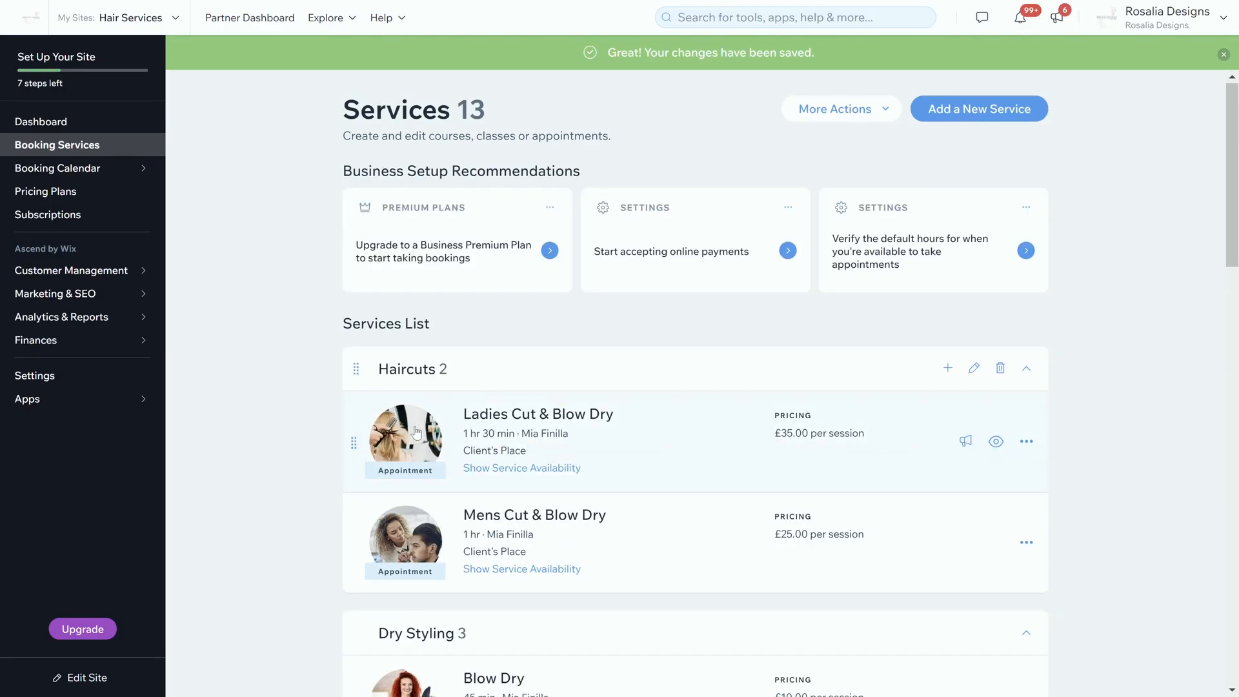
Step: Collapse the Haircuts, Dry Styling, Hair Colour, Movement & Texture and Wedding categories in the services list
scroll(490, 452, "down", 3)
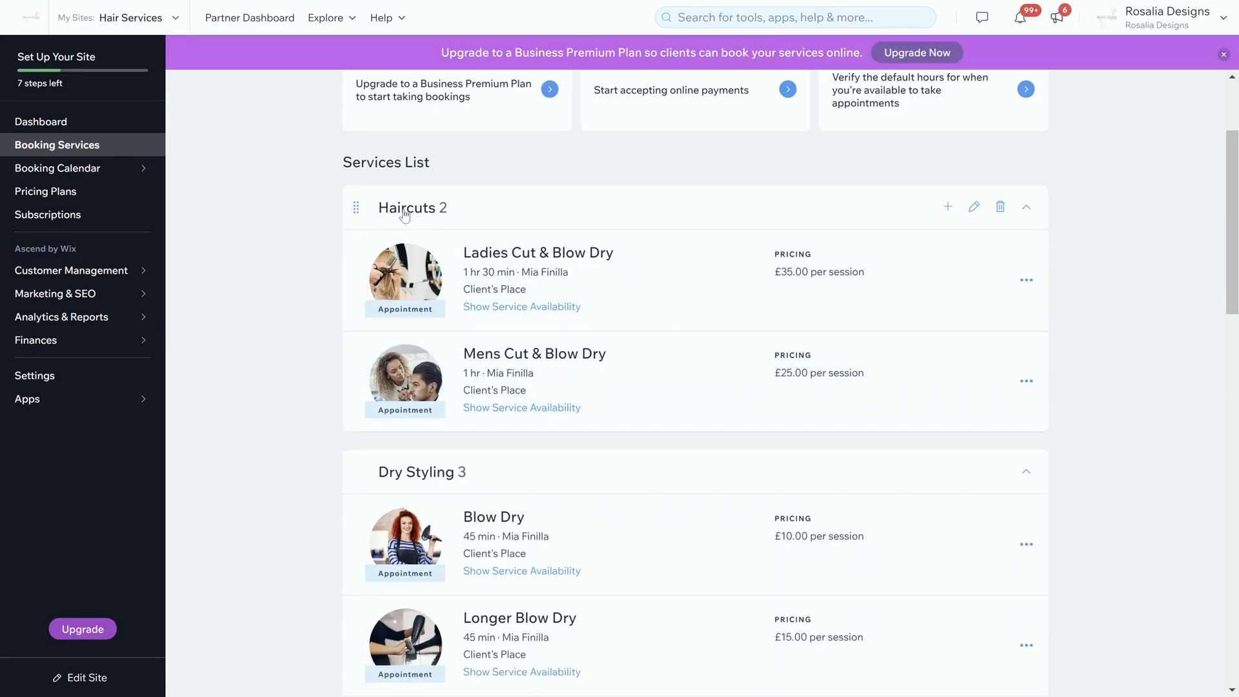
scroll(561, 284, "down", 4)
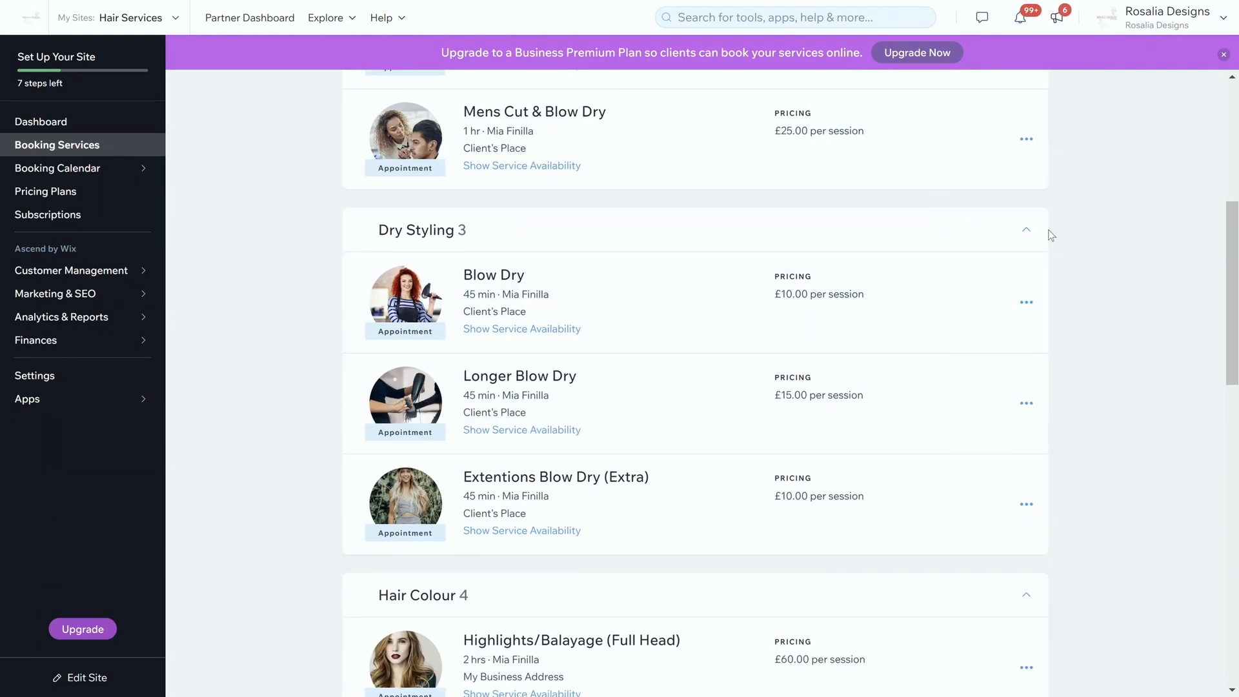
left_click(1026, 230)
left_click(1026, 281)
scroll(1015, 339, "up", 1)
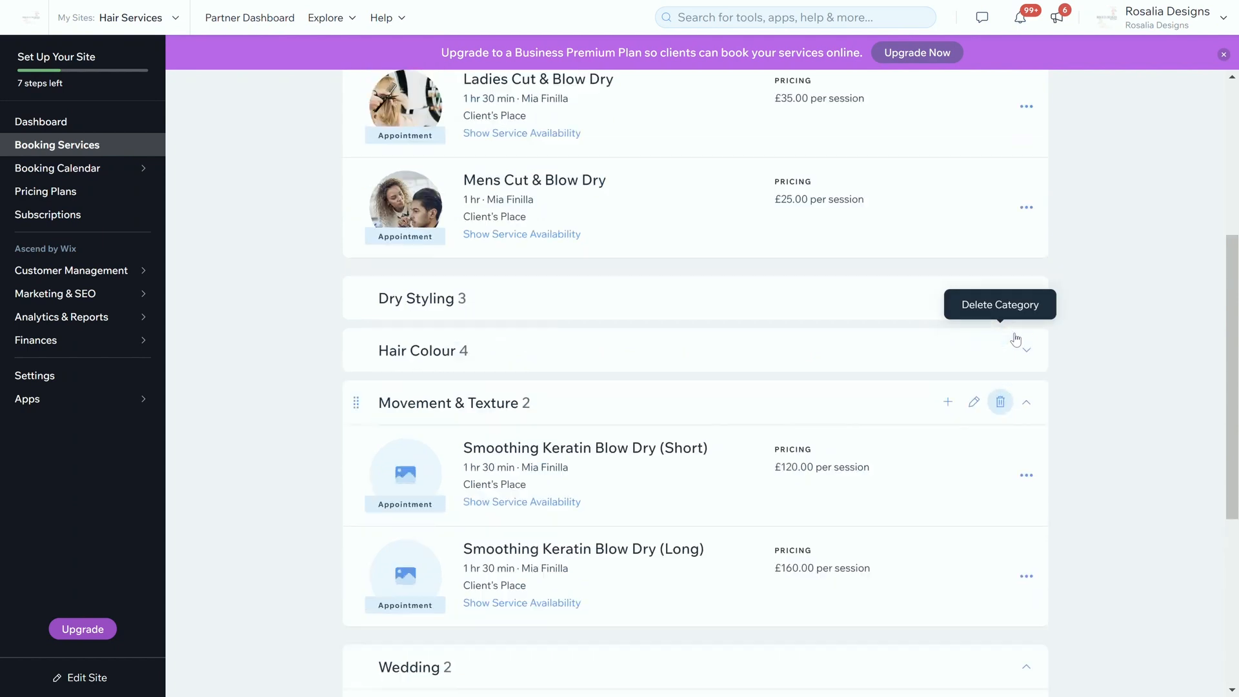
scroll(1015, 339, "up", 2)
left_click(1025, 124)
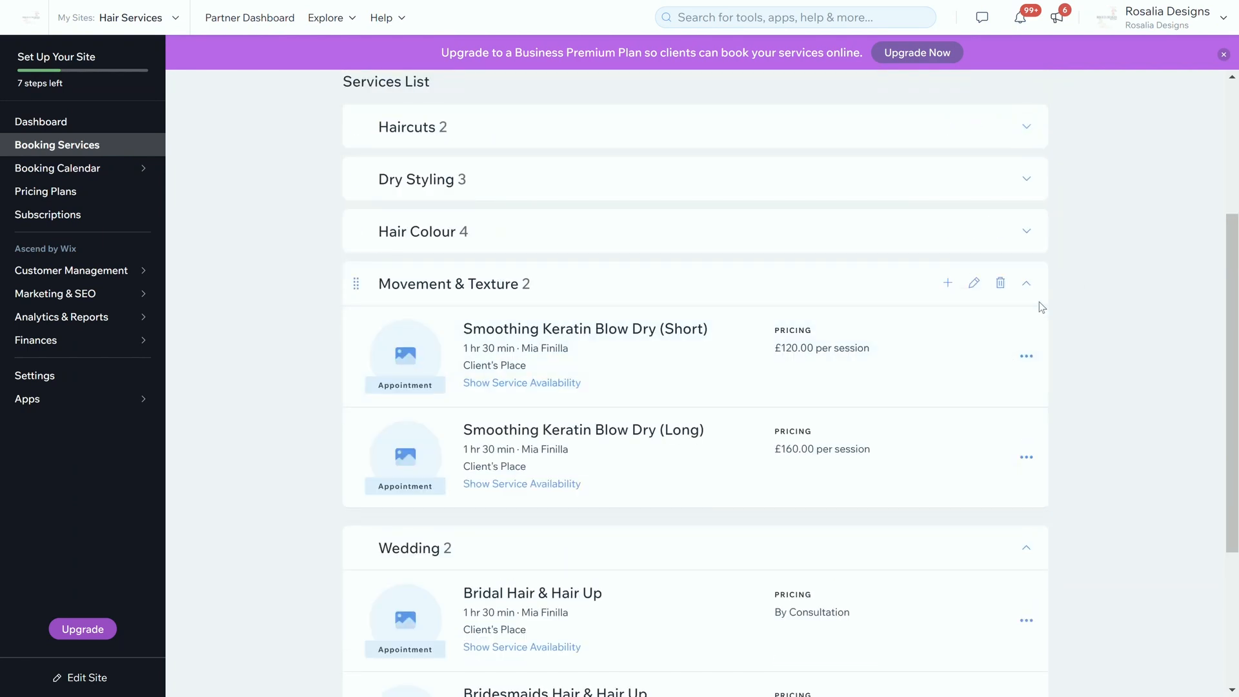
left_click(1025, 283)
left_click(1025, 335)
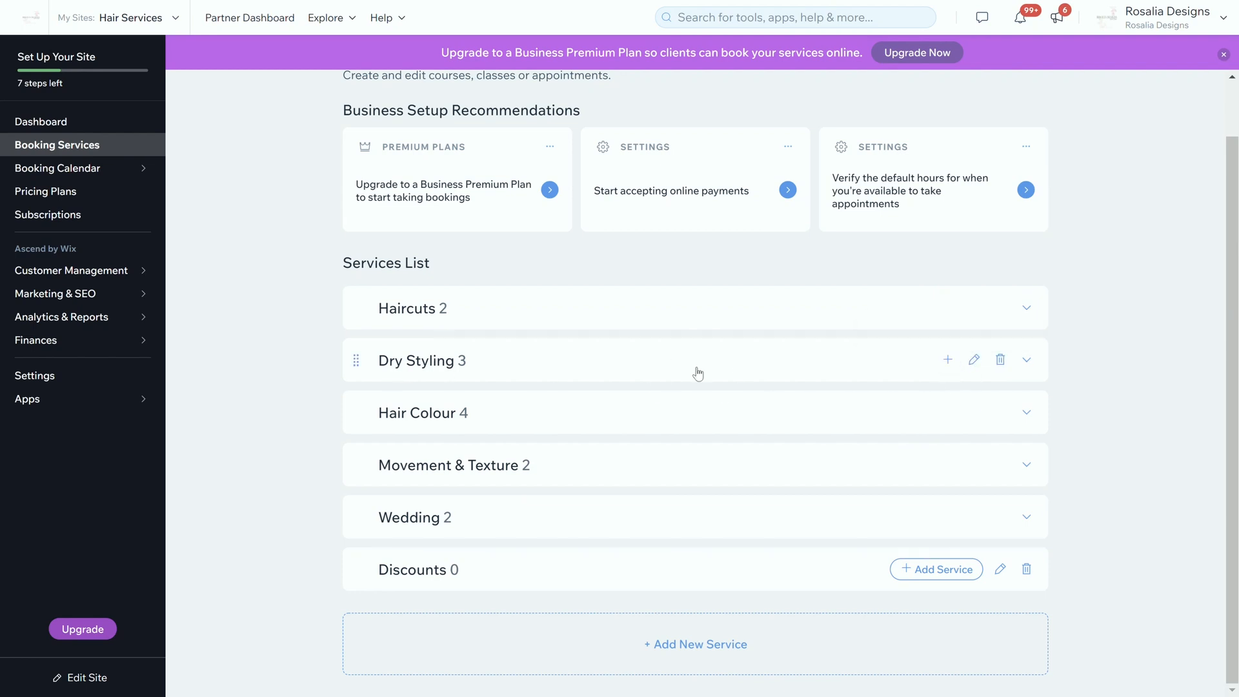
Step: Start a new 1-on-1 service from the Dry Styling category, and return to Booking Services without saving it
left_click(948, 360)
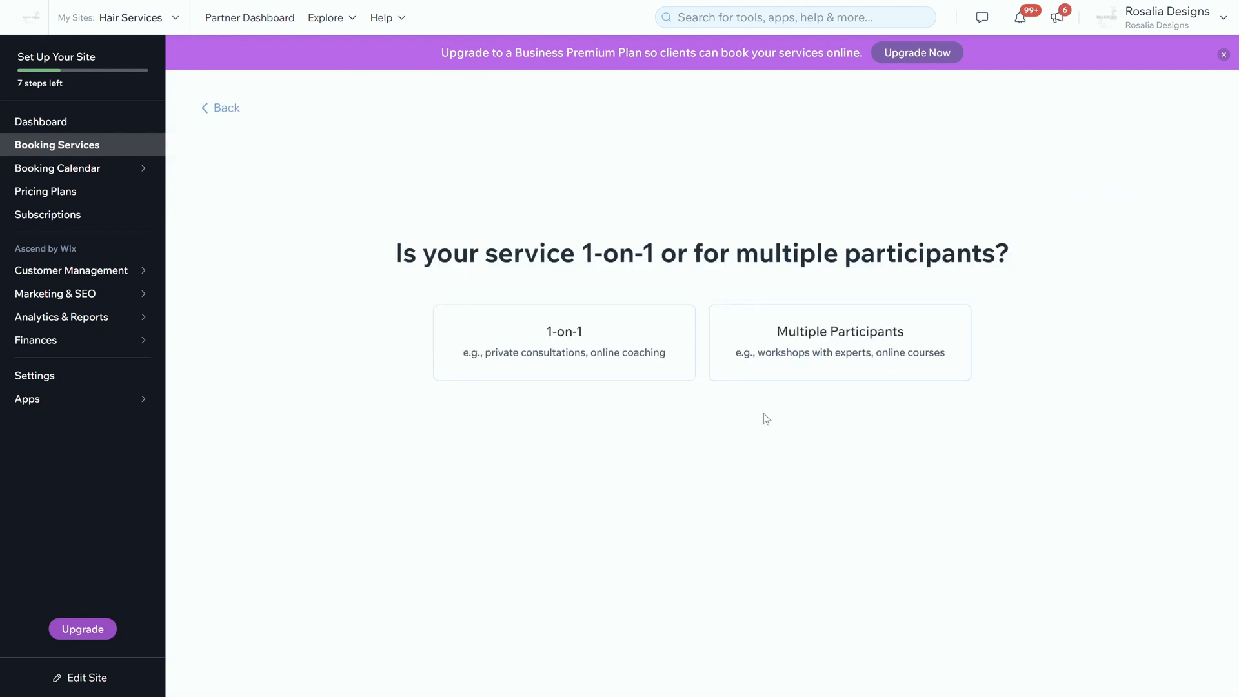
left_click(553, 326)
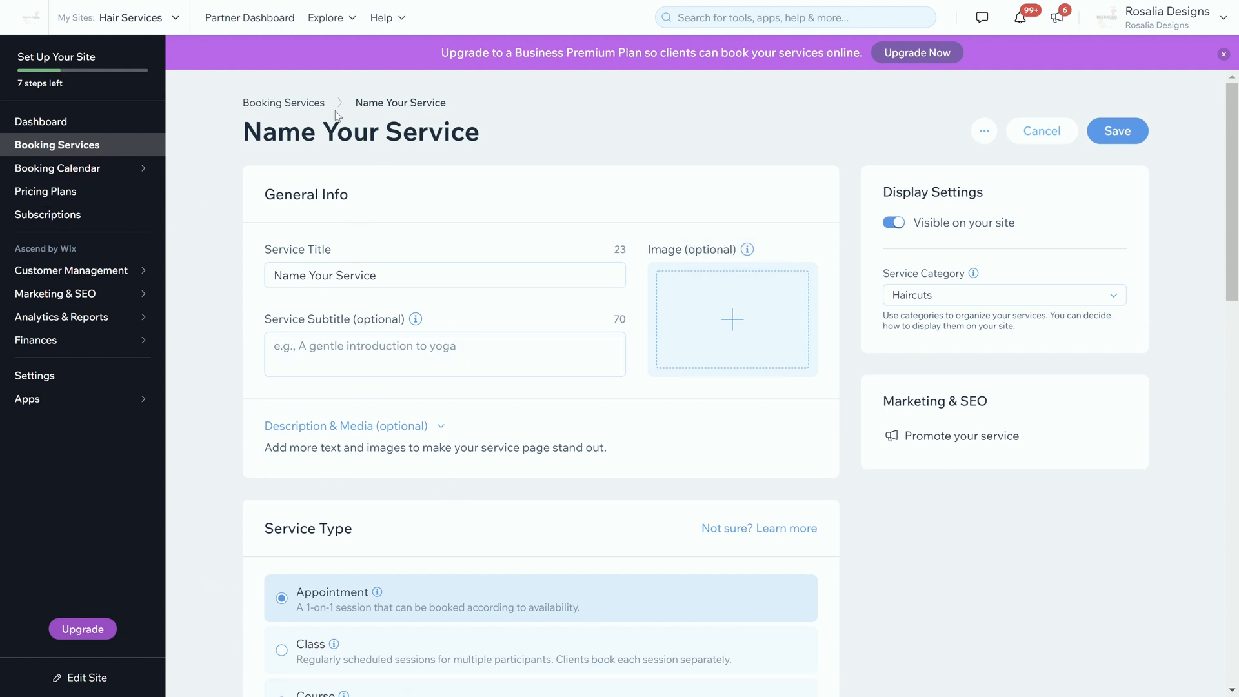
left_click(311, 103)
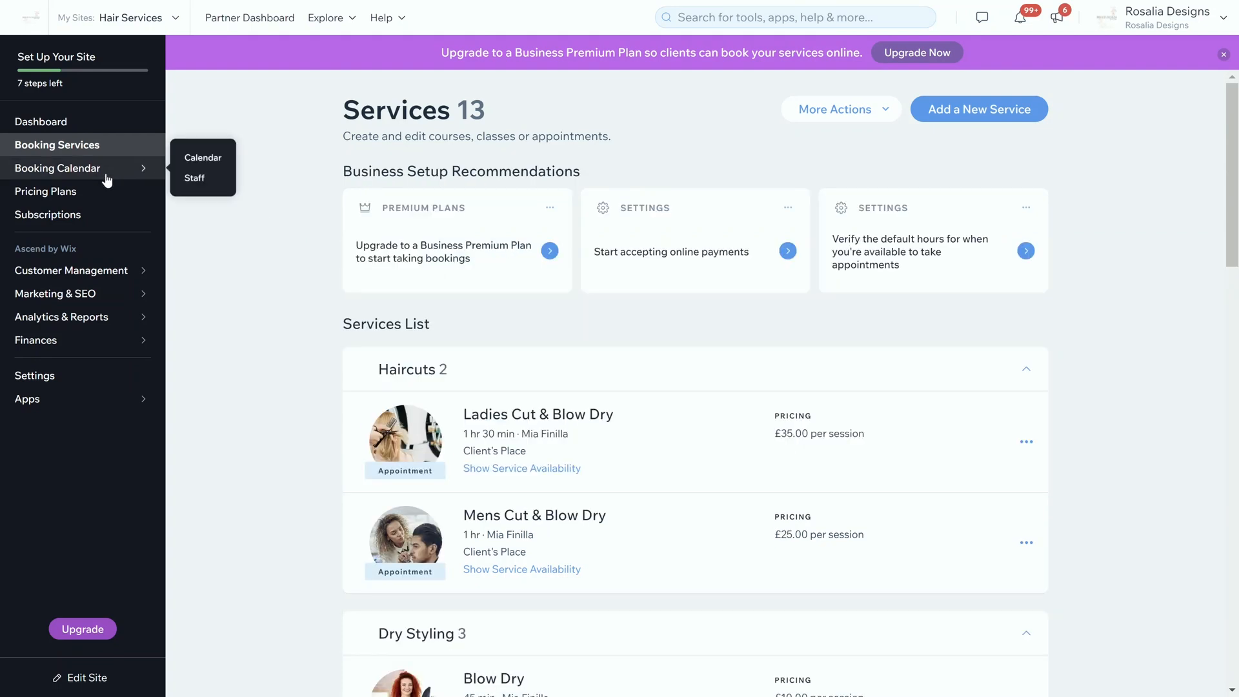
Step: Open the Booking Calendar and look over the weekly hours, the additional calendar actions and the add-new options for Thursday and Friday time slots
left_click(108, 170)
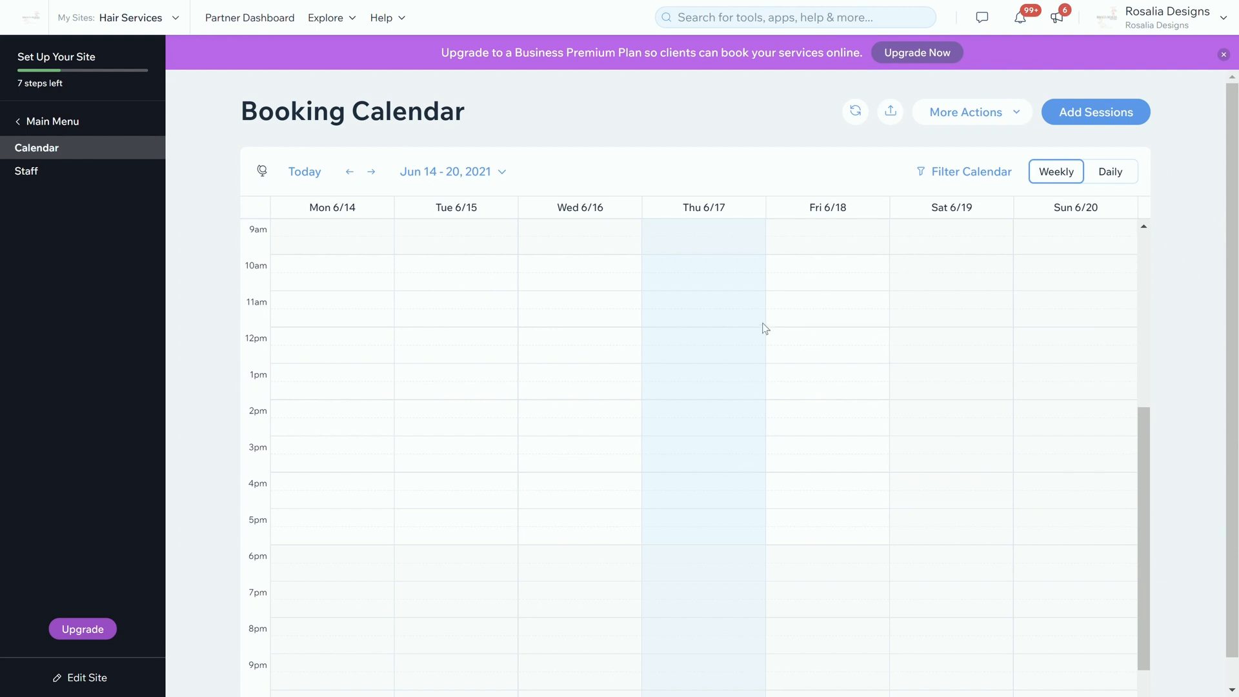
scroll(765, 328, "down", 3)
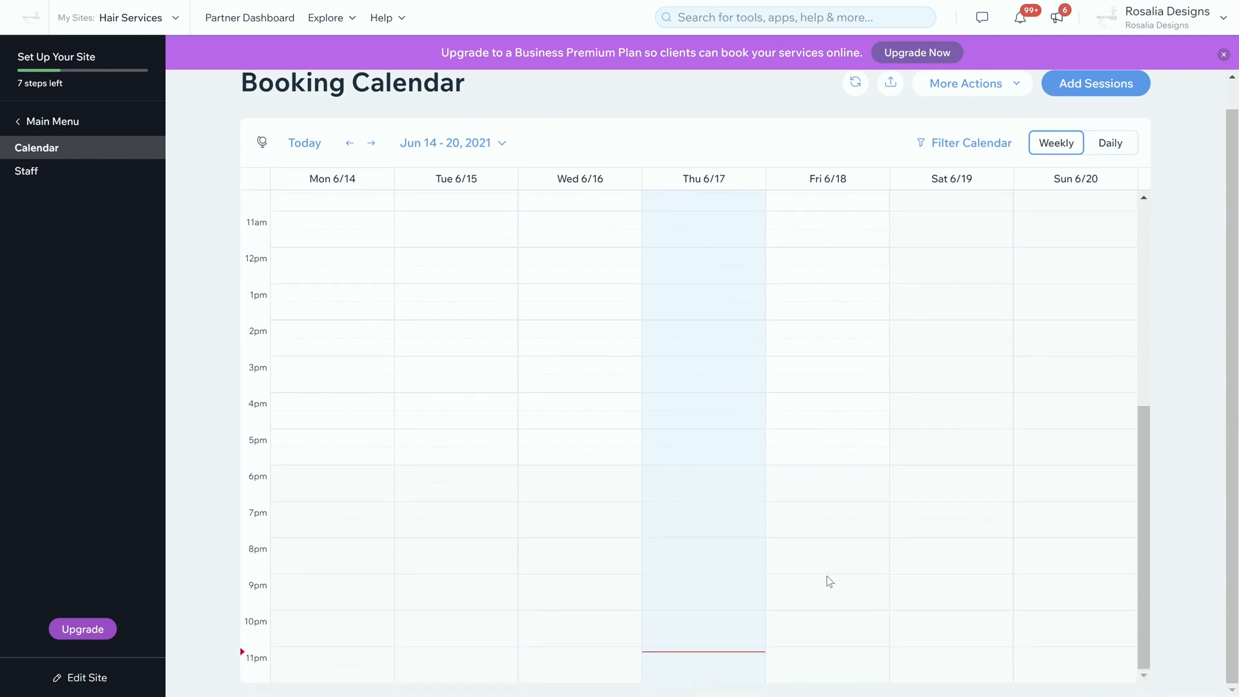
scroll(622, 416, "up", 6)
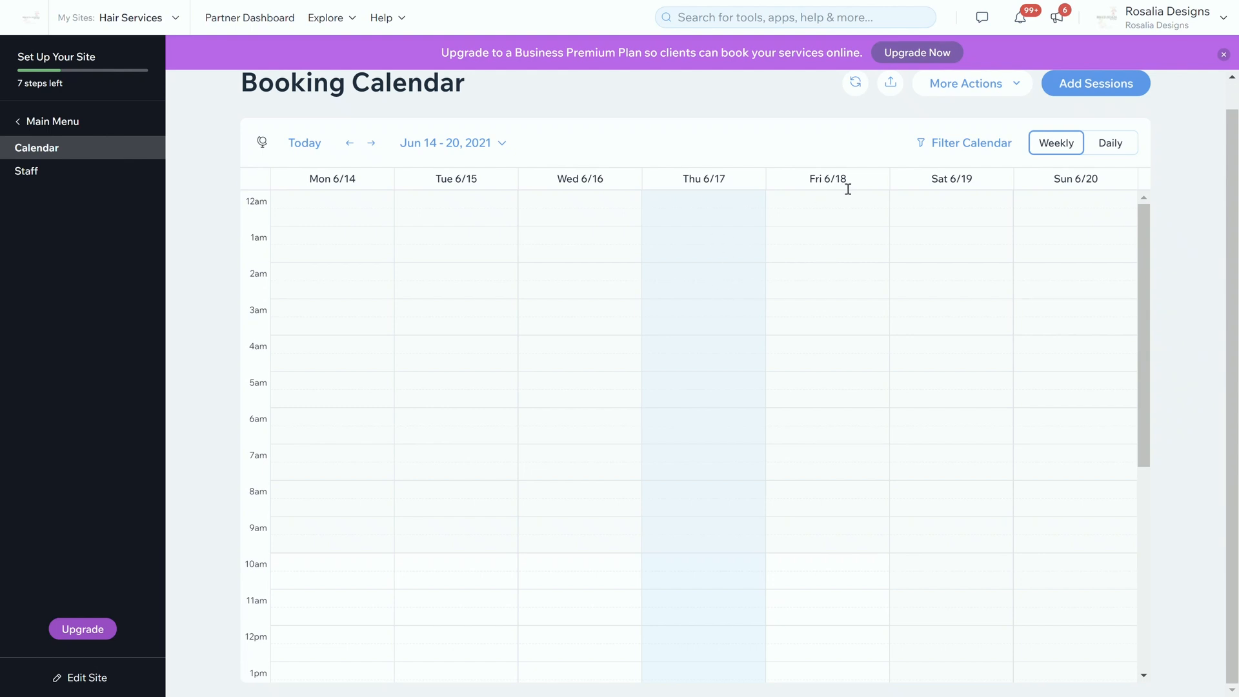
left_click(964, 93)
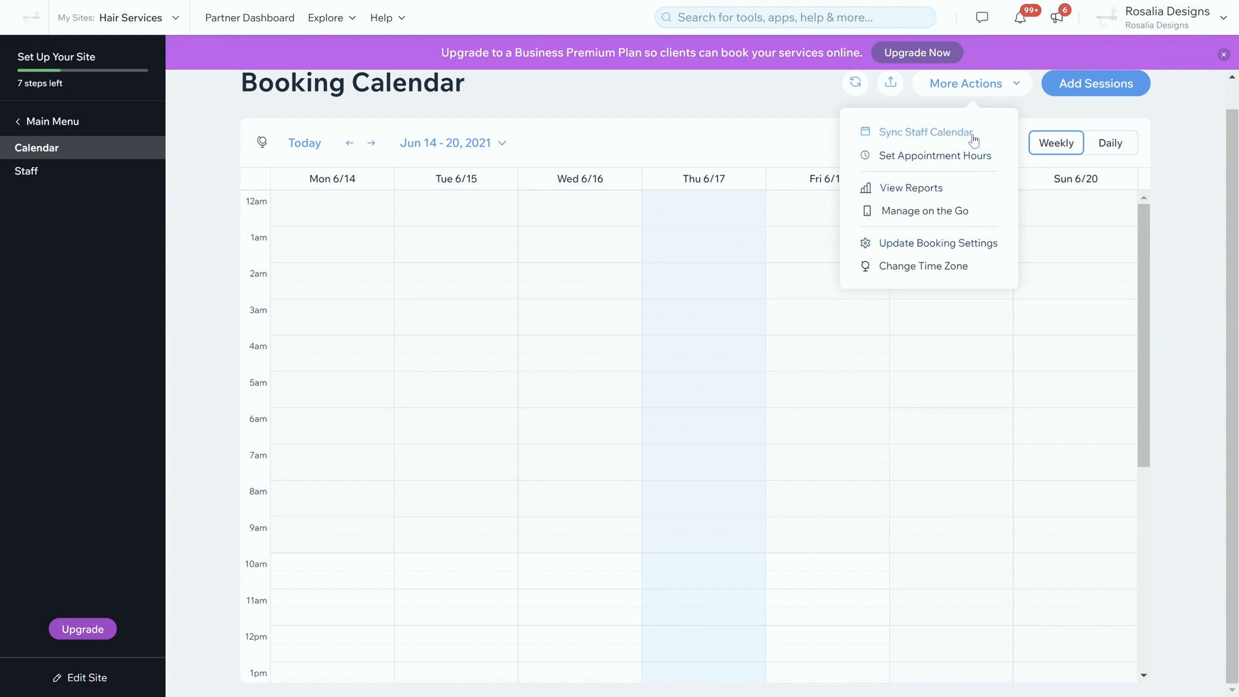
left_click(672, 270)
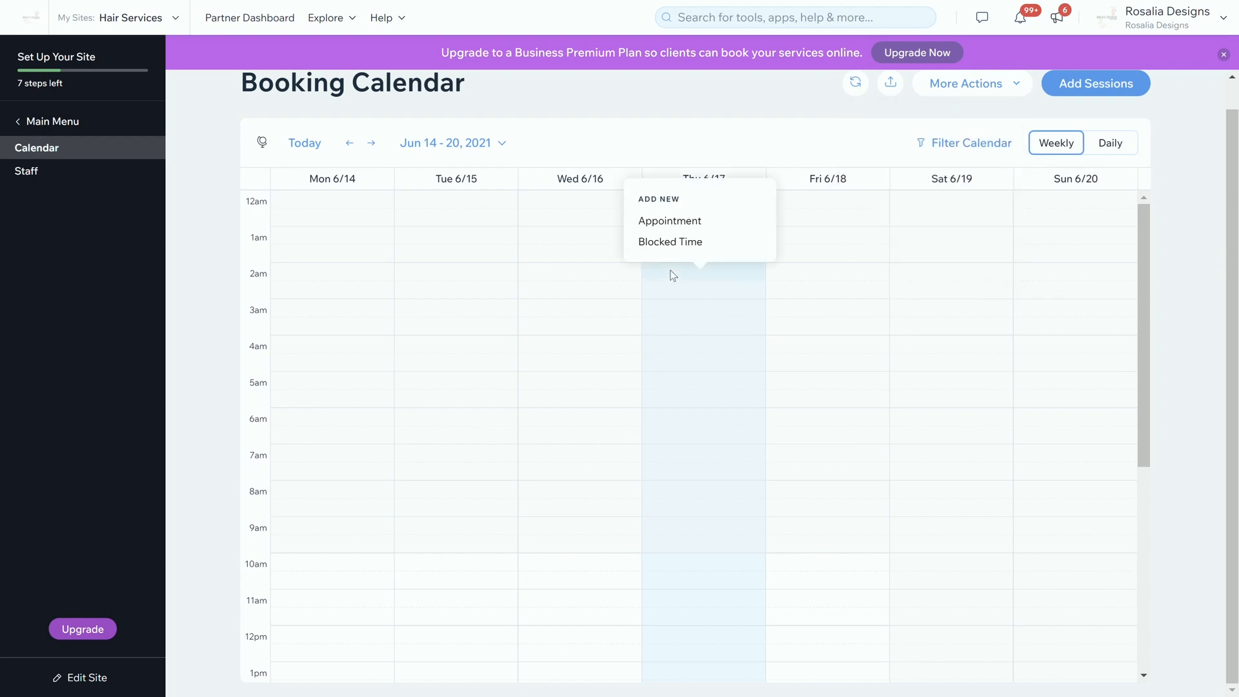
left_click(820, 269)
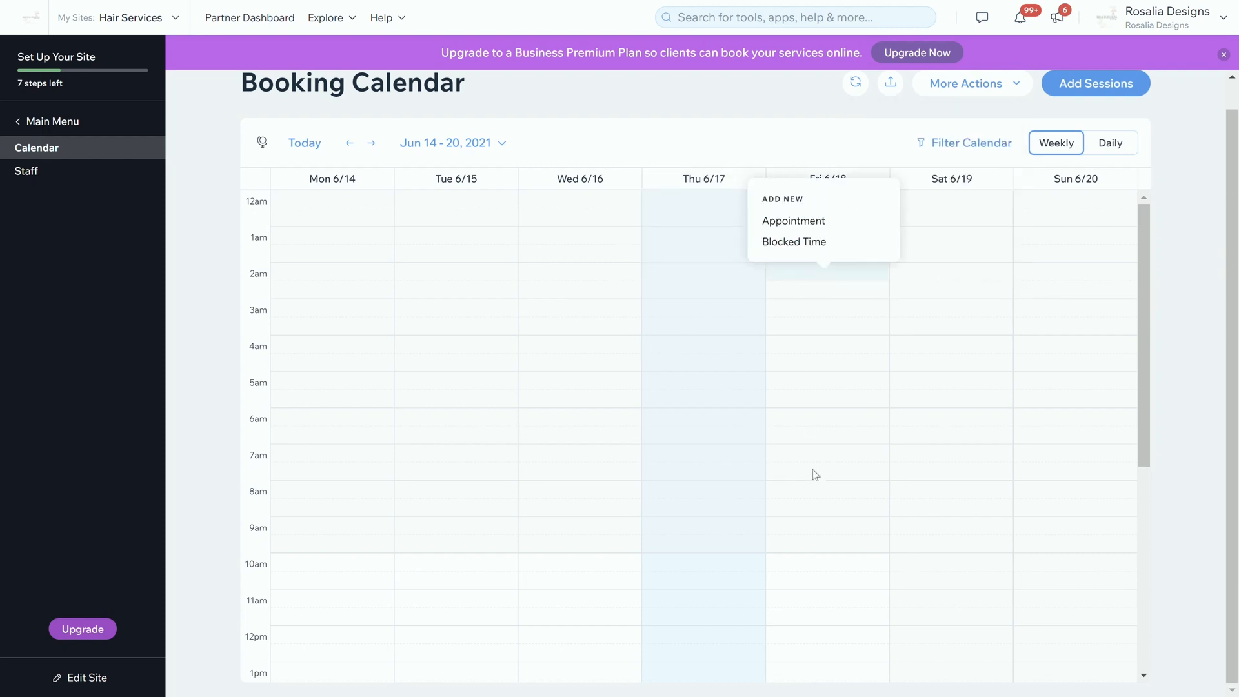
Step: Start a new blocked time session and set its From date to Fri, Jun 18 2021
left_click(1121, 87)
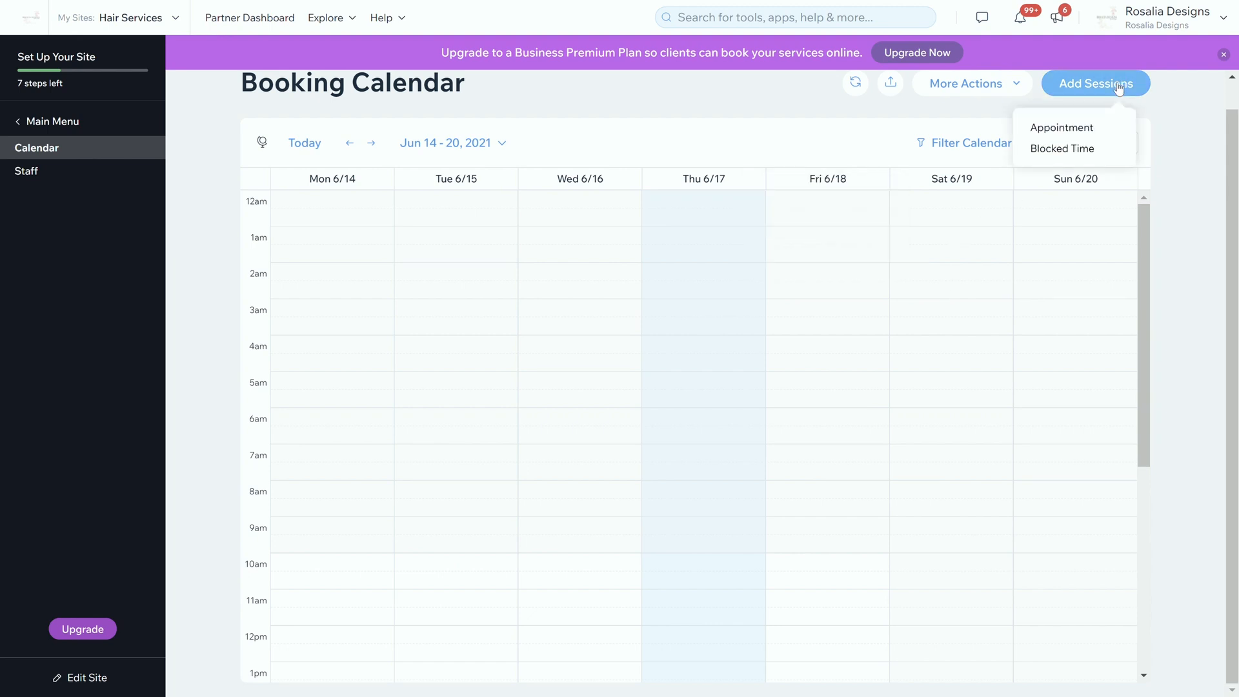
left_click(1077, 148)
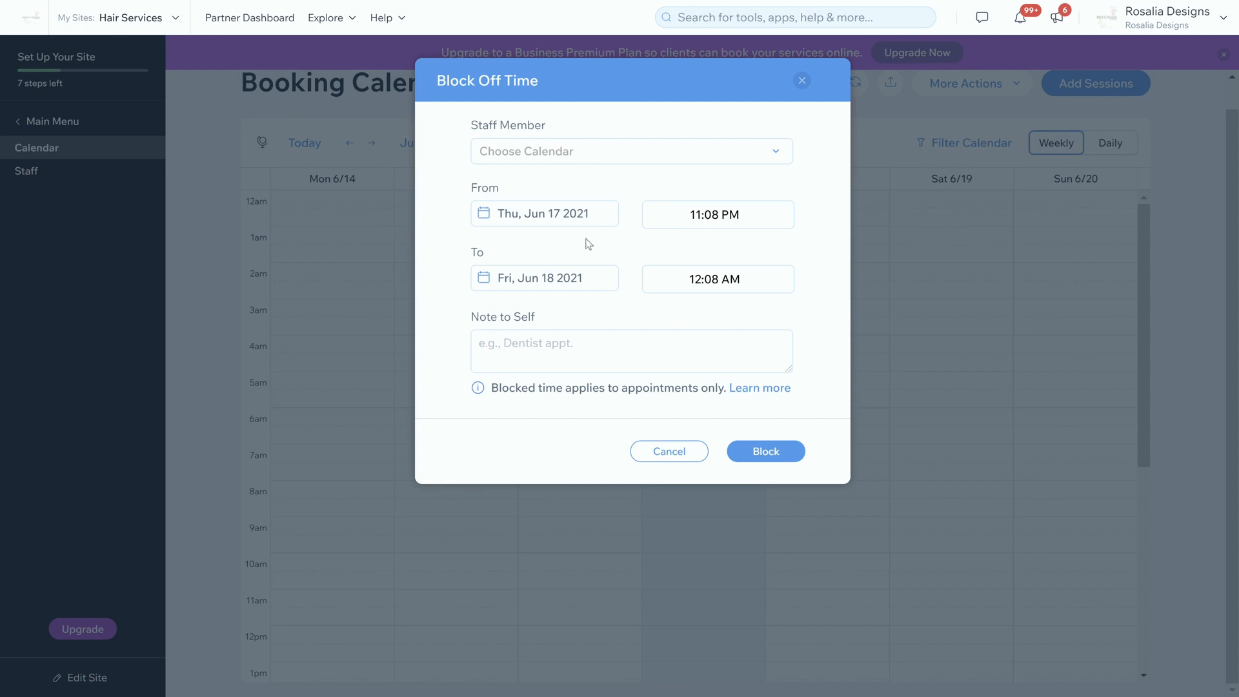
left_click(589, 221)
left_click(613, 306)
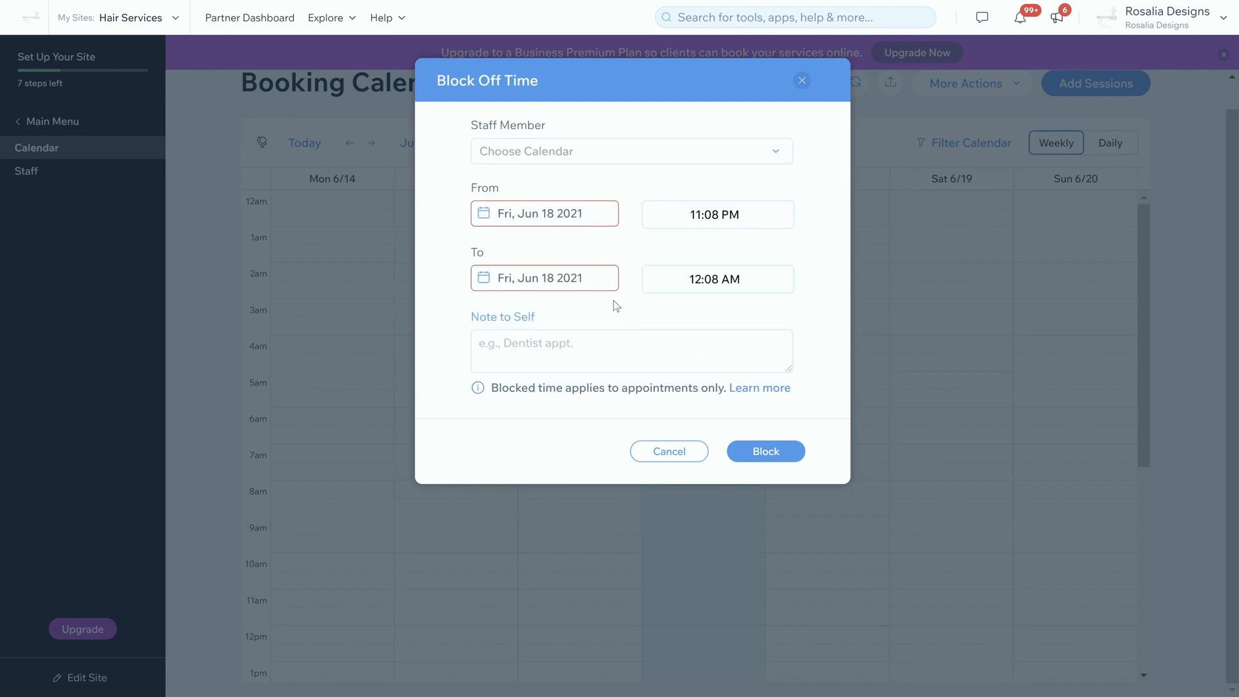
Step: Set the blocked time's start time to 1:08 AM
left_click(781, 219)
left_click(781, 219)
left_click(738, 223)
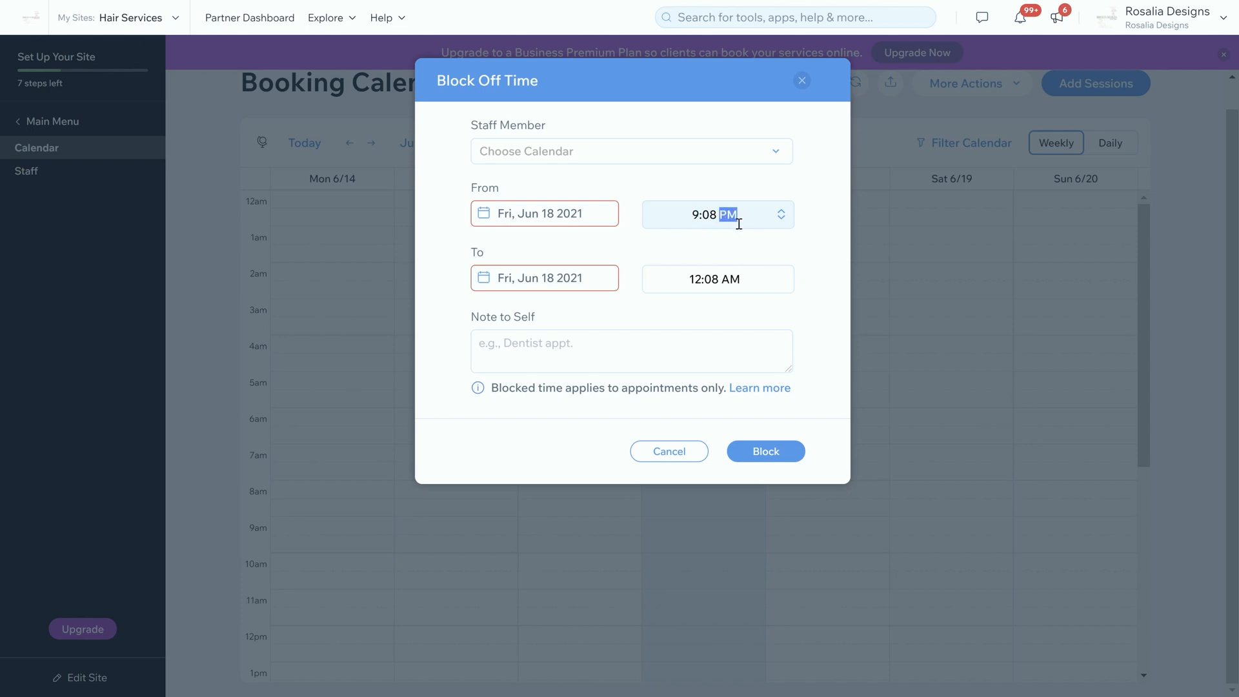
left_click(781, 221)
left_click(705, 219)
type("1")
Step: Set the blocked time's end time to 11:08 PM
left_click(731, 279)
left_click(735, 282)
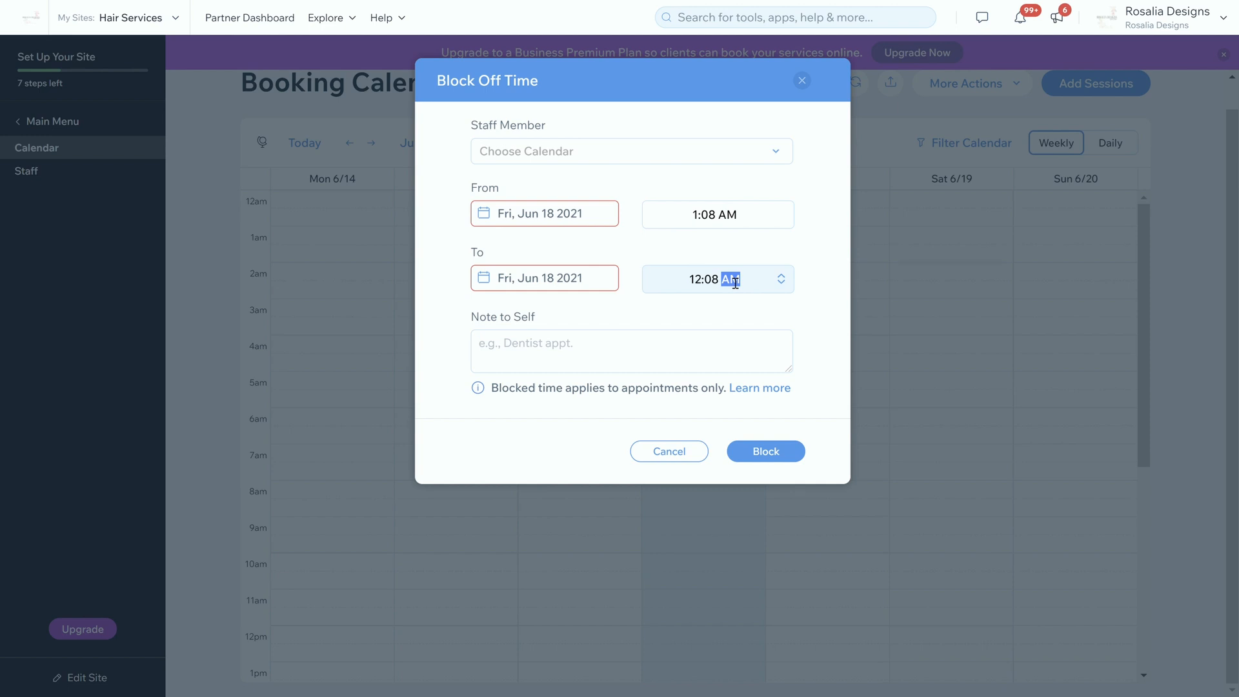
left_click(781, 276)
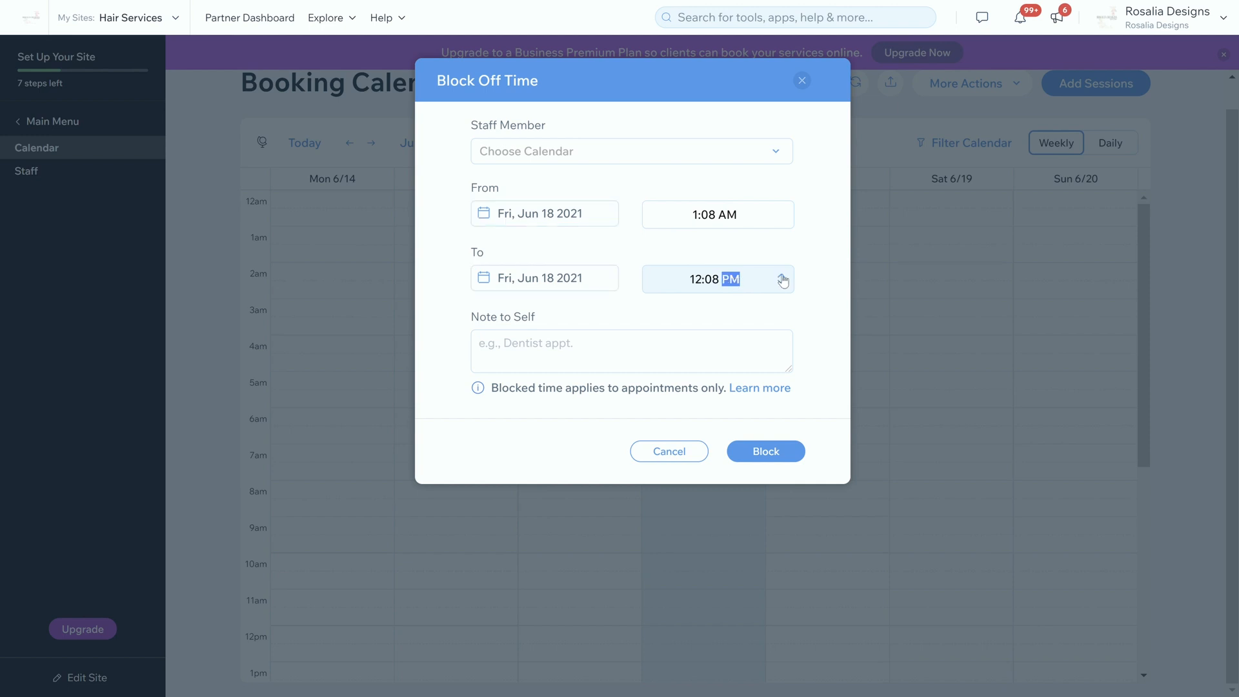
left_click(707, 284)
type("11")
left_click(800, 245)
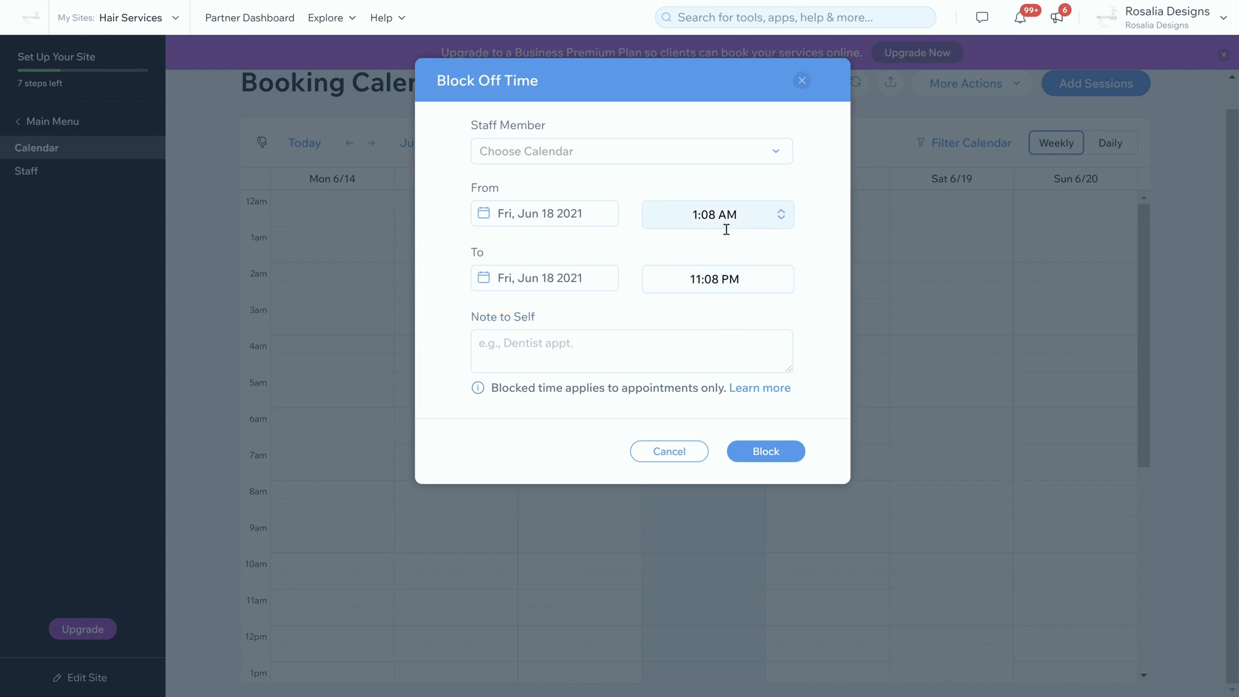
Step: Choose the staff member whose calendar is blocked, add the note "DAY OFF", and block the time
left_click(574, 197)
left_click(563, 358)
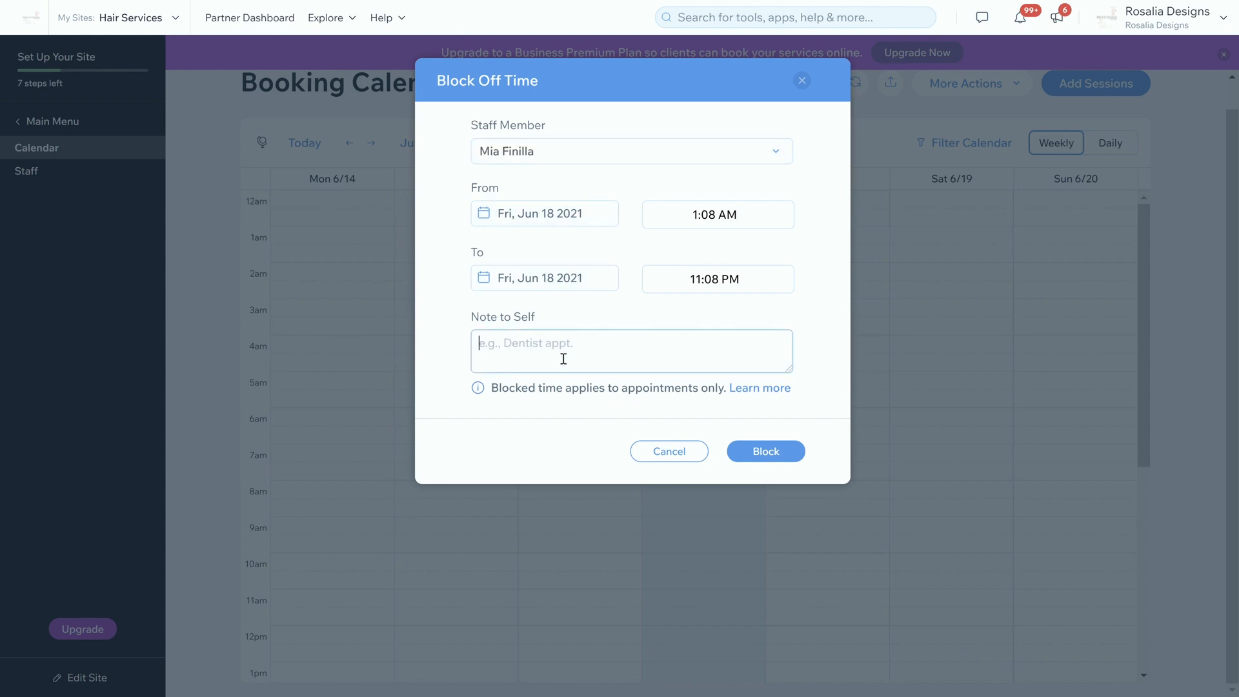
type("DAY OFF")
left_click(768, 452)
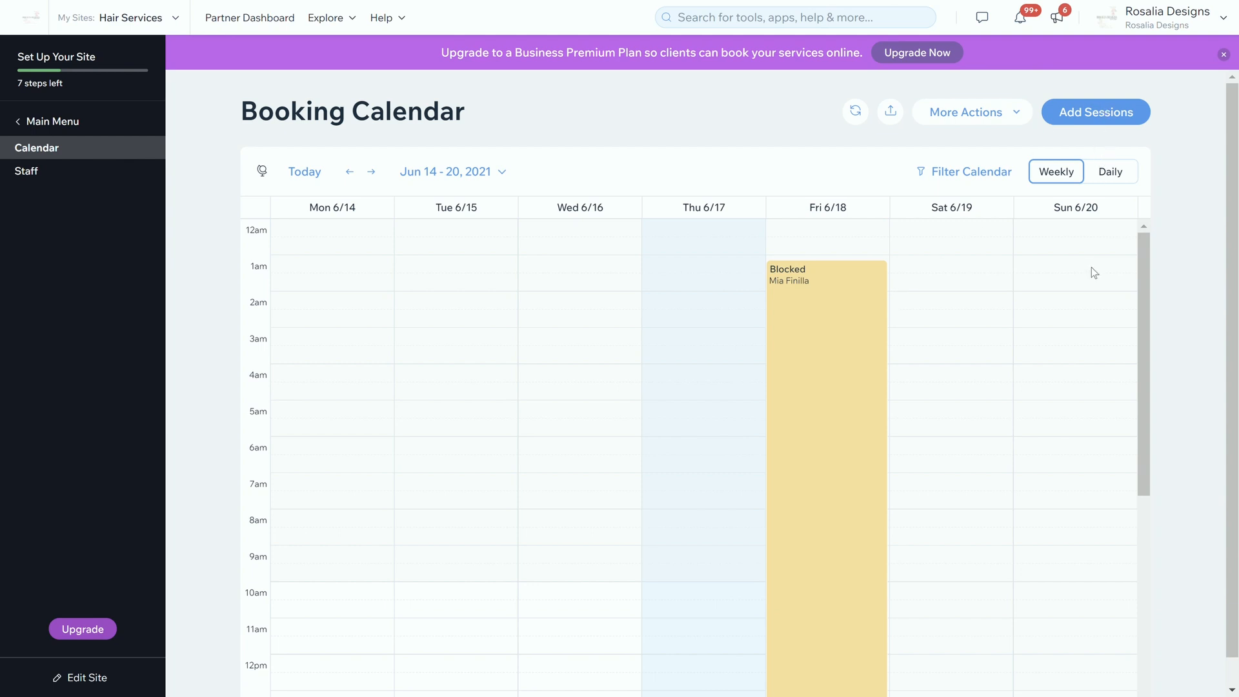
Step: Review the blocked period in the Fri 6/18 column and close the Business Premium Plan upgrade banner
scroll(1102, 230, "down", 2)
scroll(819, 330, "down", 2)
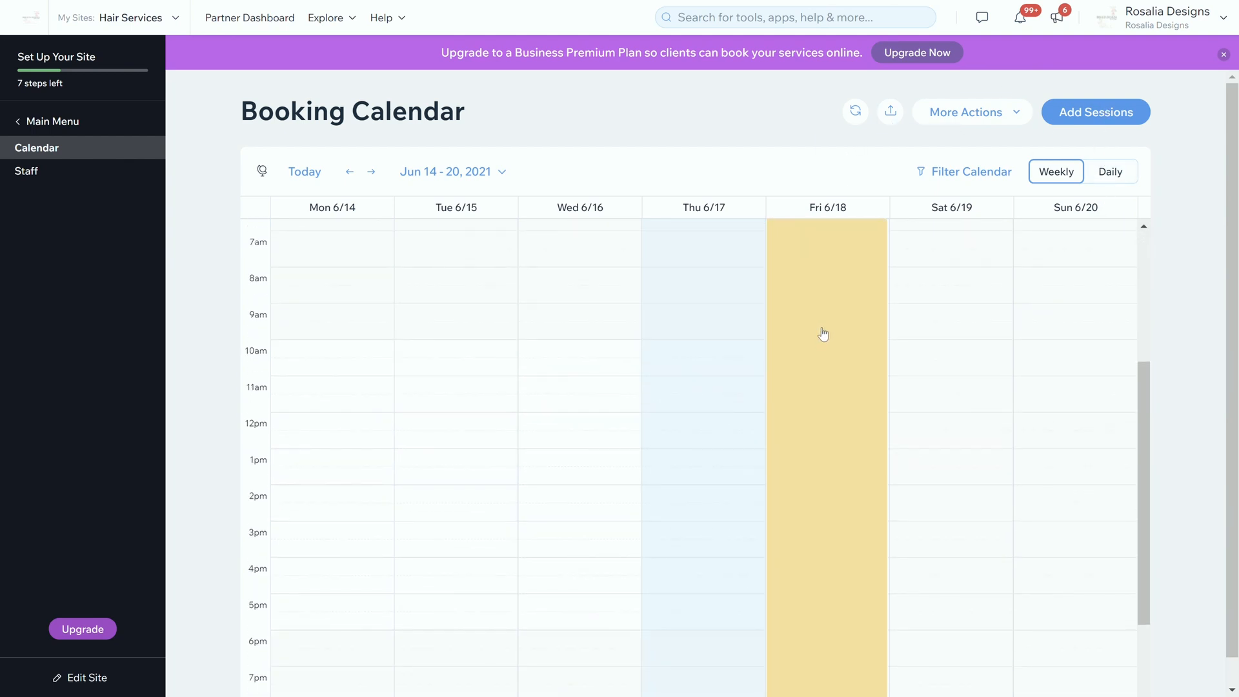
scroll(804, 345, "up", 4)
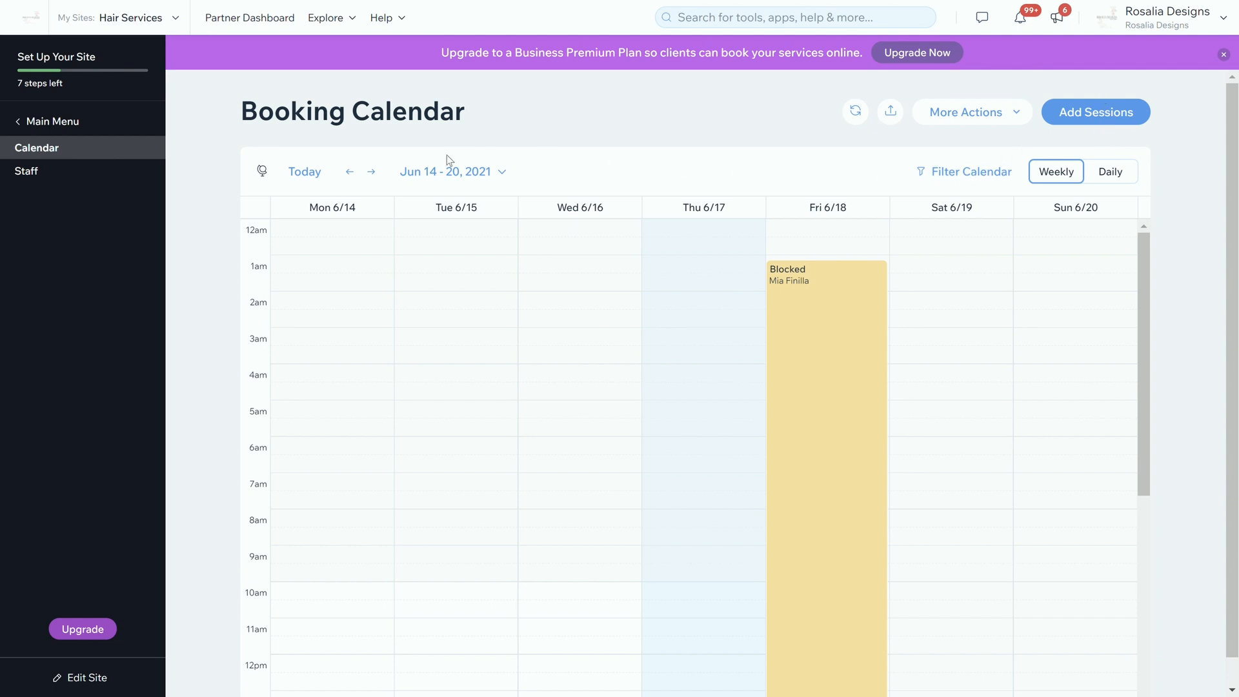
left_click(1223, 55)
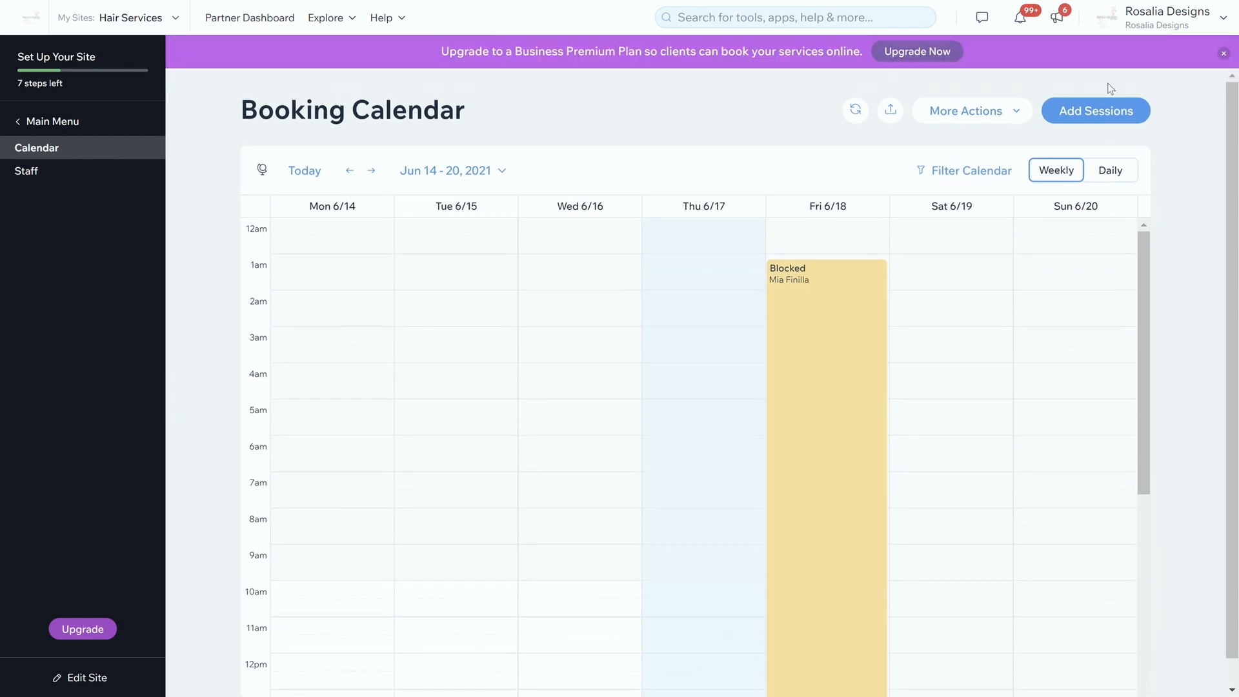
Step: Open the second staff member's profile from the Staff page and go through the full name, description, email and phone fields
left_click(21, 171)
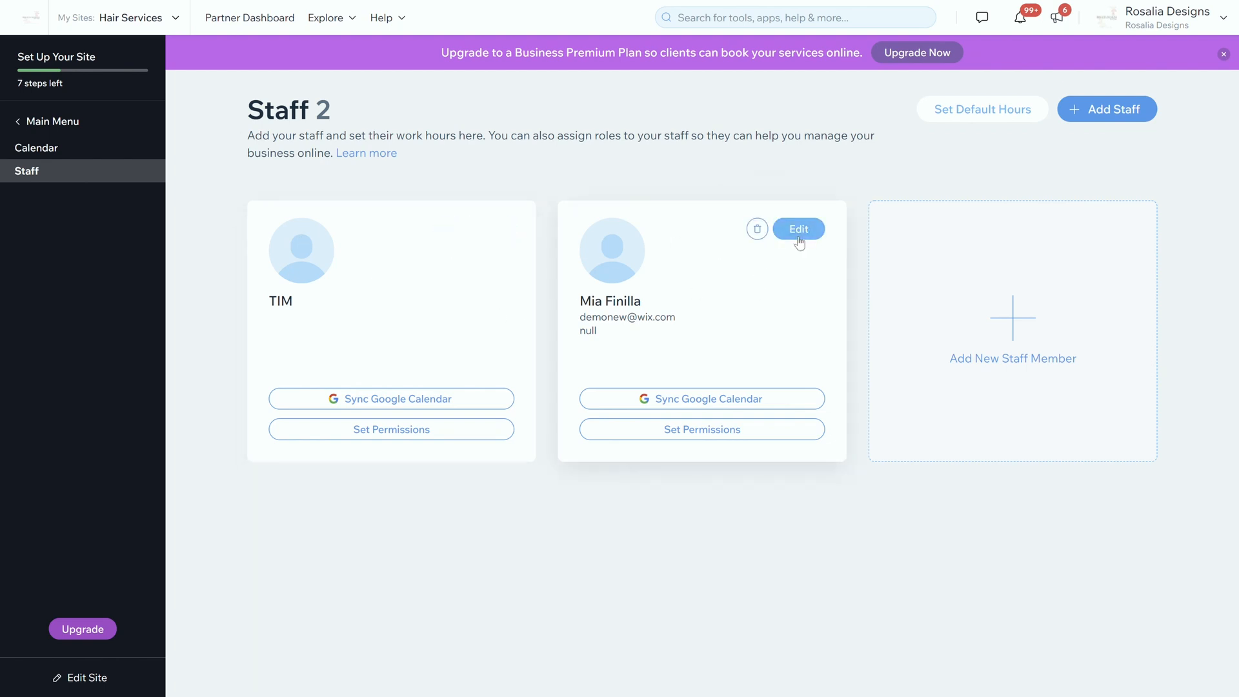
left_click(799, 230)
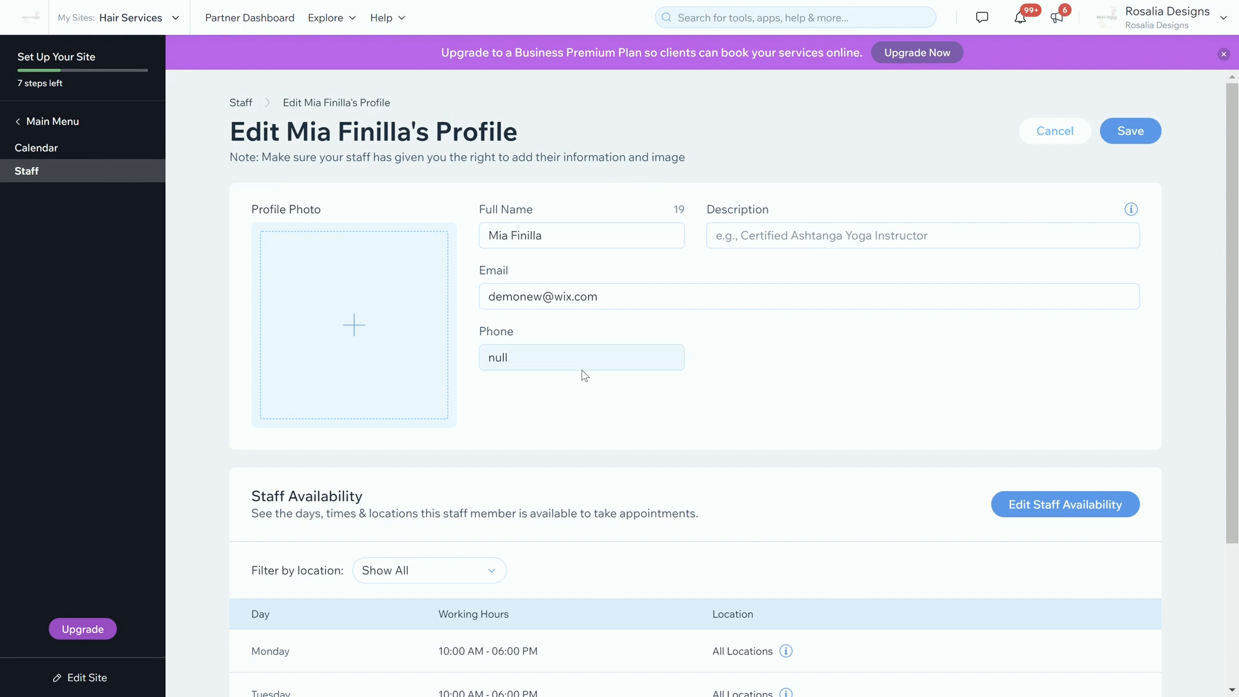
left_click(571, 241)
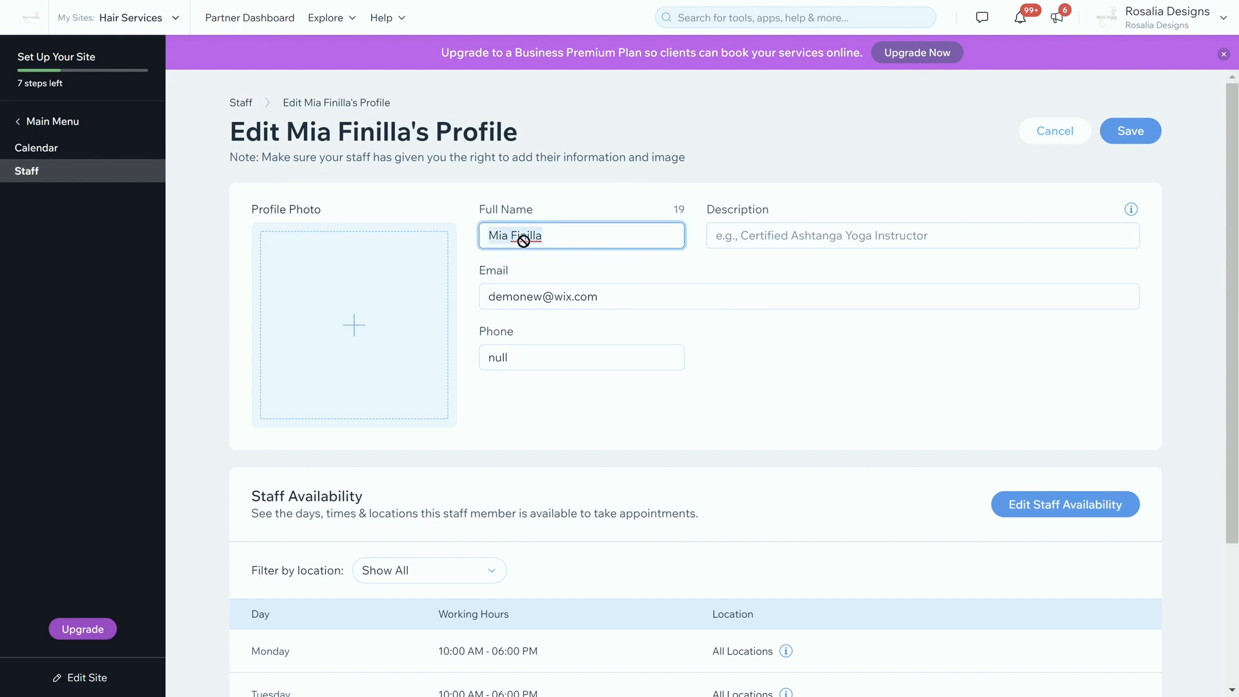
left_click(798, 247)
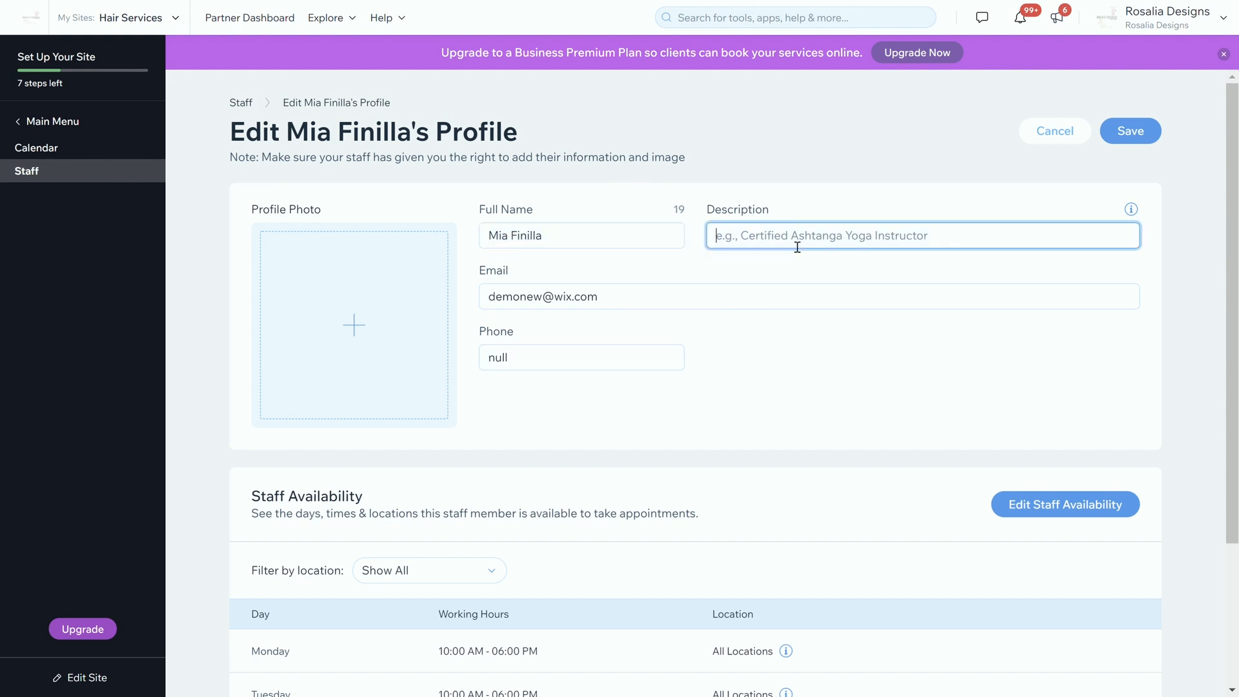
left_click(636, 298)
left_click(600, 356)
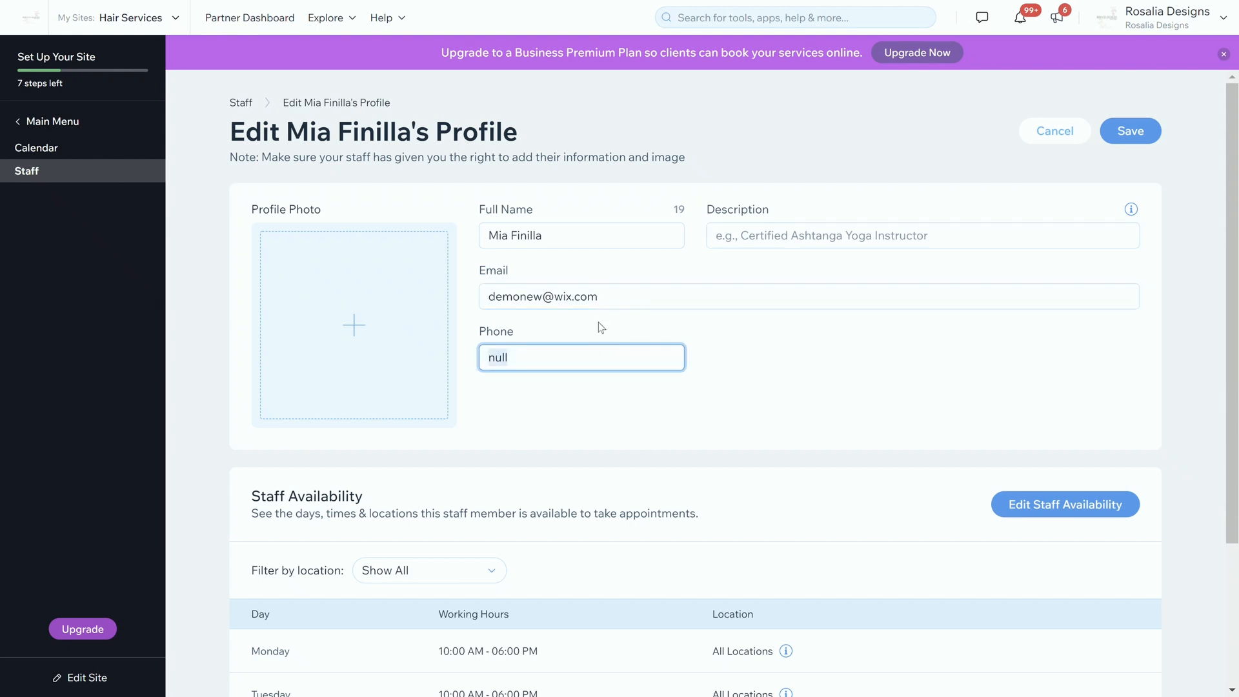
left_click(626, 296)
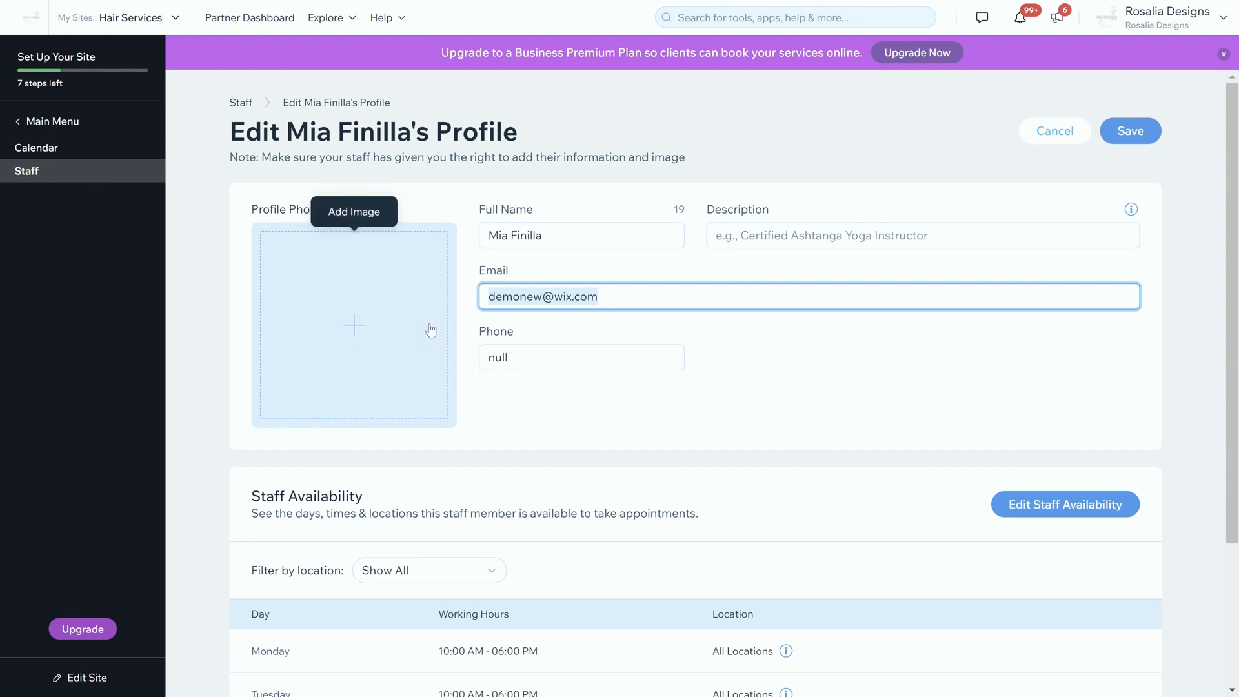
Step: Switch the staff member's appointment availability to customized staff hours, enable Sunday and add a second Sunday time range
scroll(430, 347, "down", 5)
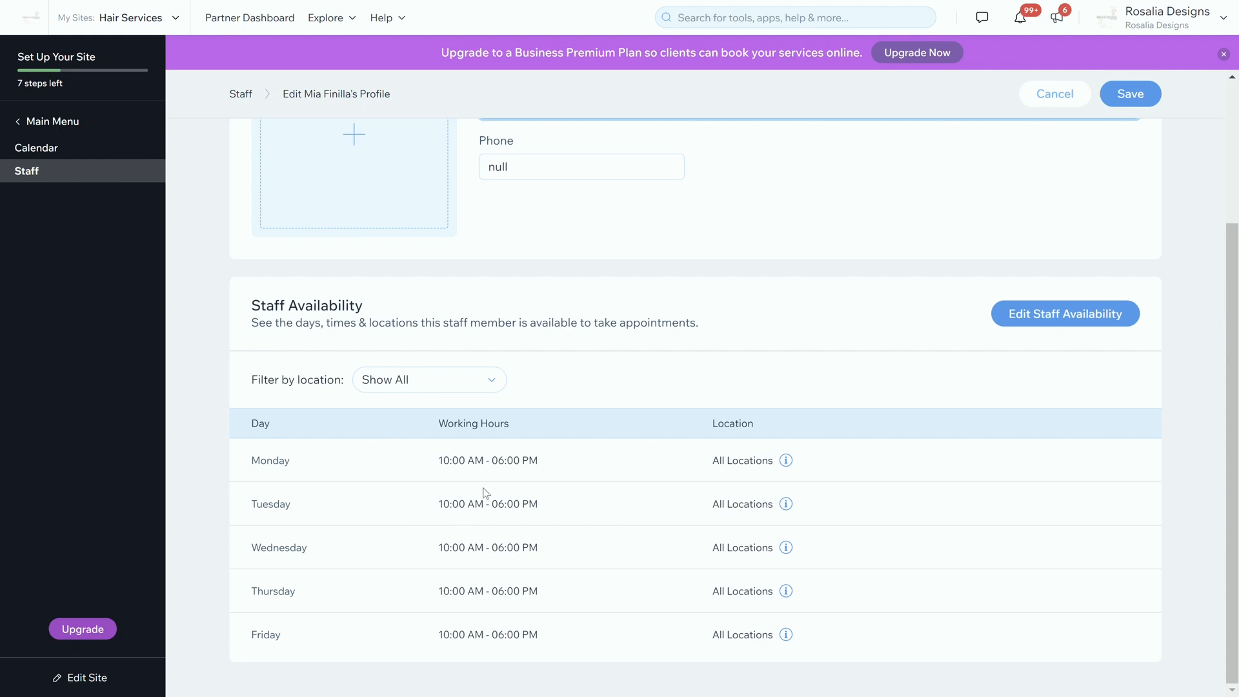
left_click(1058, 312)
left_click(785, 394)
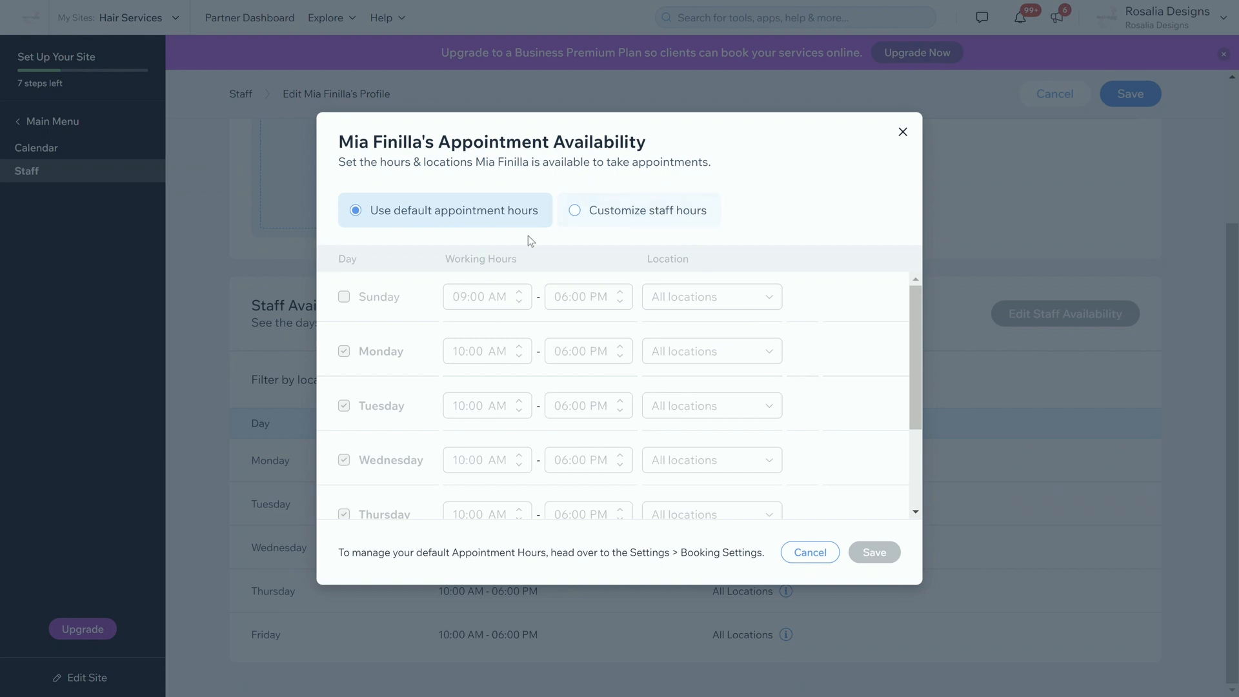
left_click(575, 211)
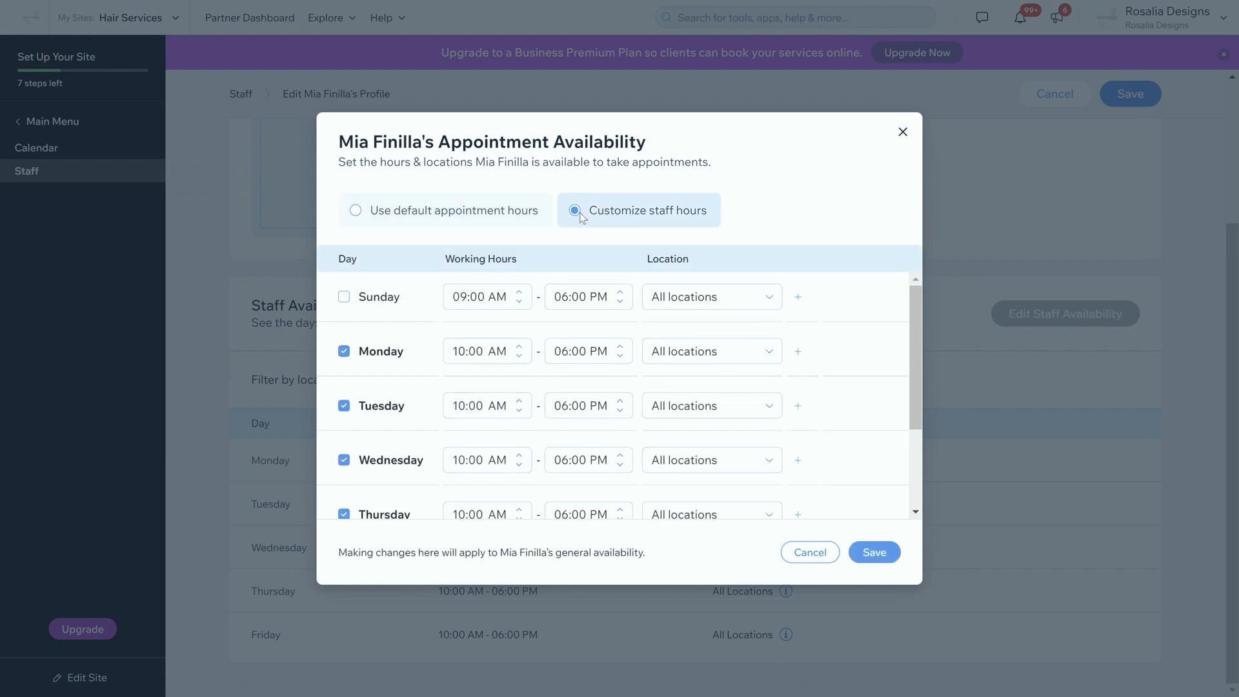
left_click(797, 296)
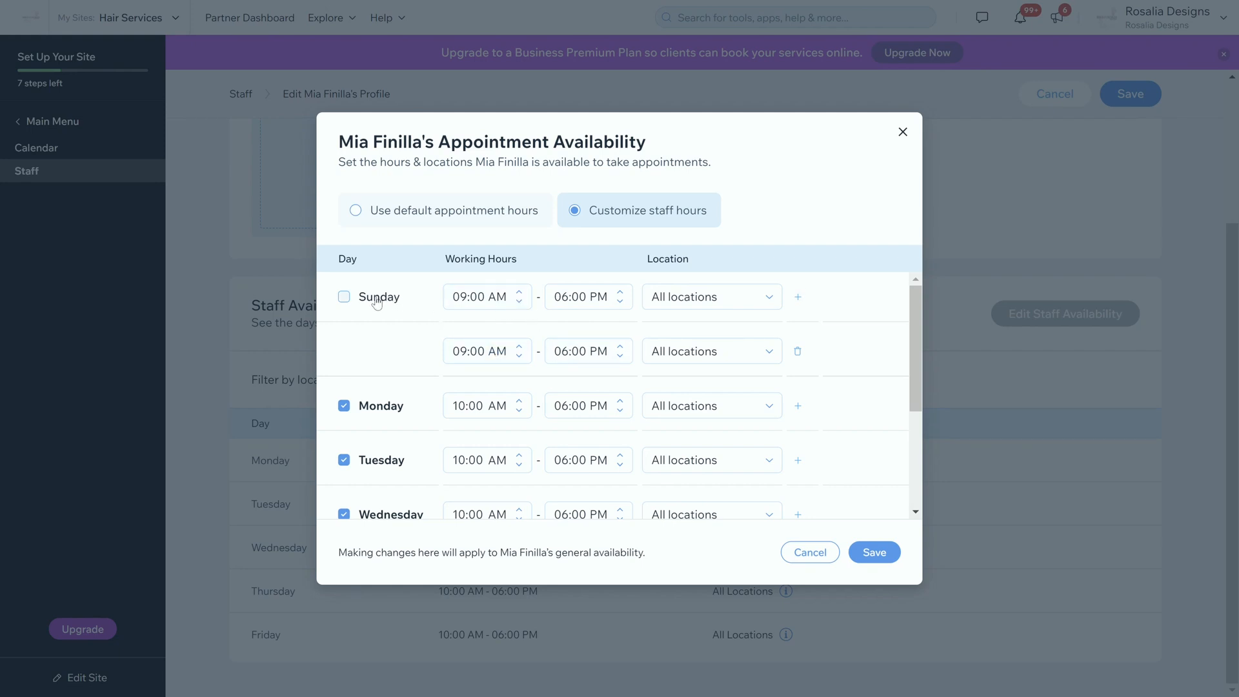
left_click(351, 301)
Step: Set the end of Sunday's first working-hours range to 12:00 PM
left_click(629, 302)
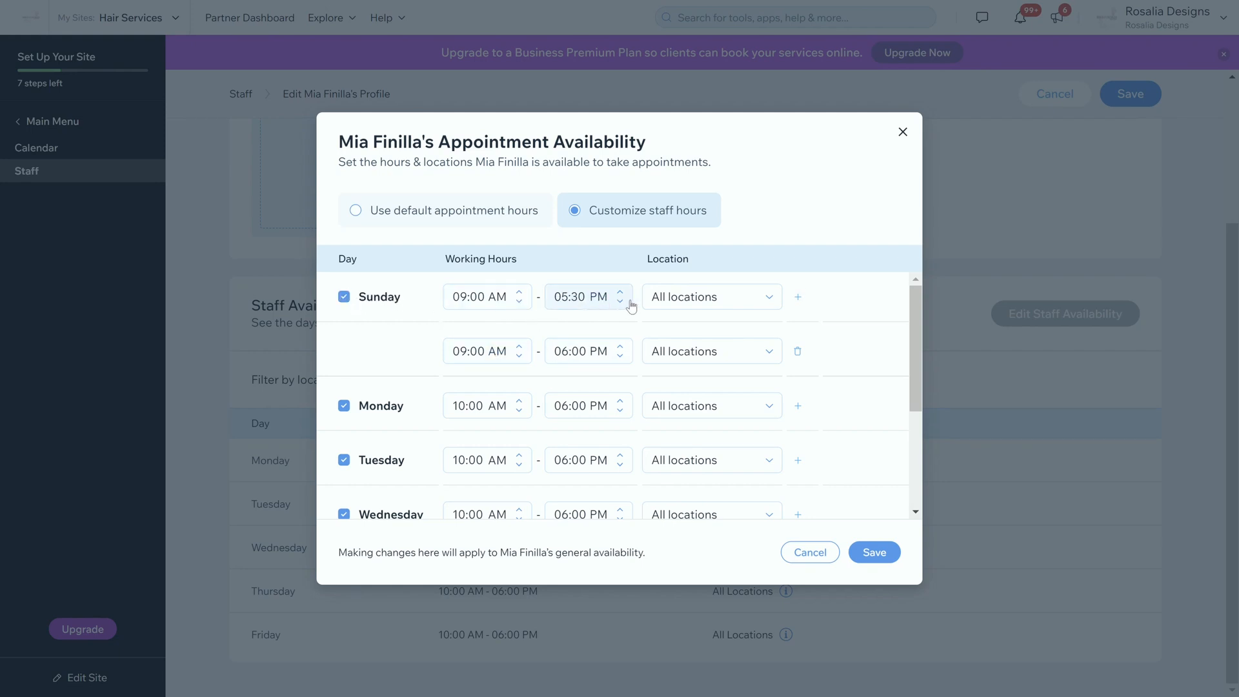
left_click(629, 301)
left_click(629, 301)
left_click(629, 302)
left_click(629, 301)
left_click(629, 301)
left_click(629, 302)
double_click(628, 301)
left_click(630, 302)
left_click(629, 301)
left_click(630, 302)
left_click(630, 302)
left_click(629, 292)
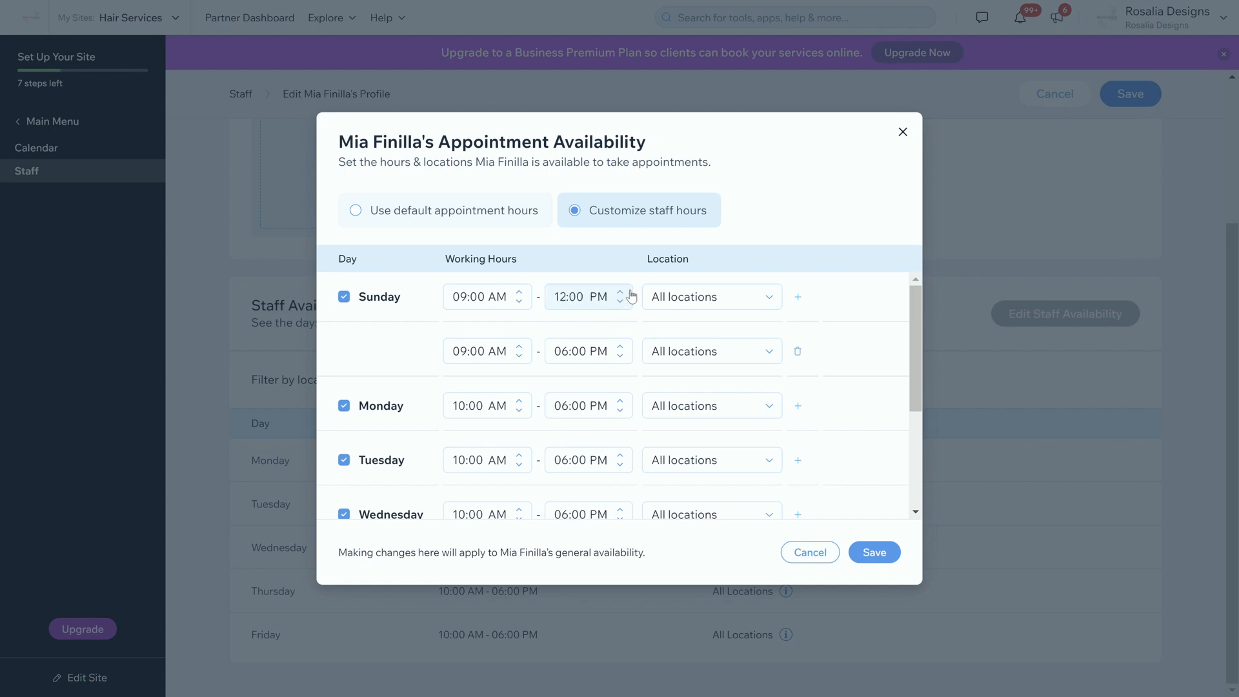
Step: Set the start of Sunday's second working-hours range to 03:00 PM and save the staff availability
left_click(520, 346)
left_click(520, 347)
left_click(519, 347)
left_click(519, 346)
left_click(519, 347)
left_click(519, 346)
left_click(520, 346)
left_click(520, 346)
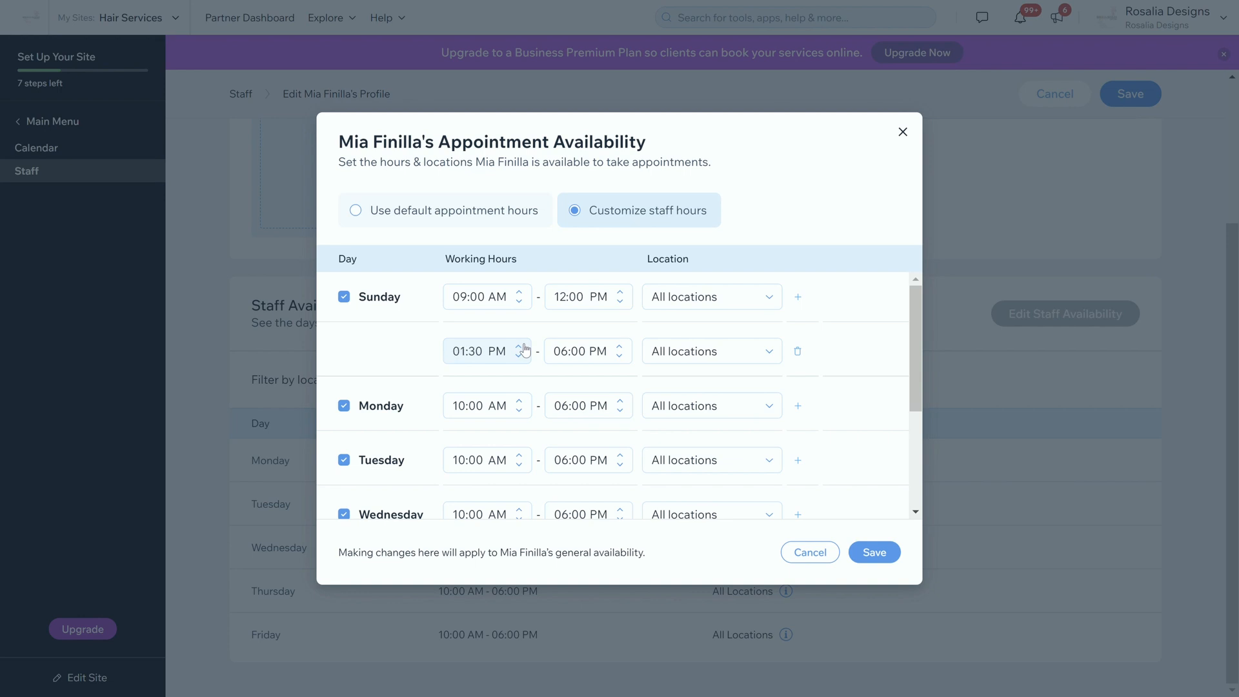
left_click(520, 347)
left_click(520, 346)
left_click(520, 347)
left_click(520, 347)
left_click(874, 552)
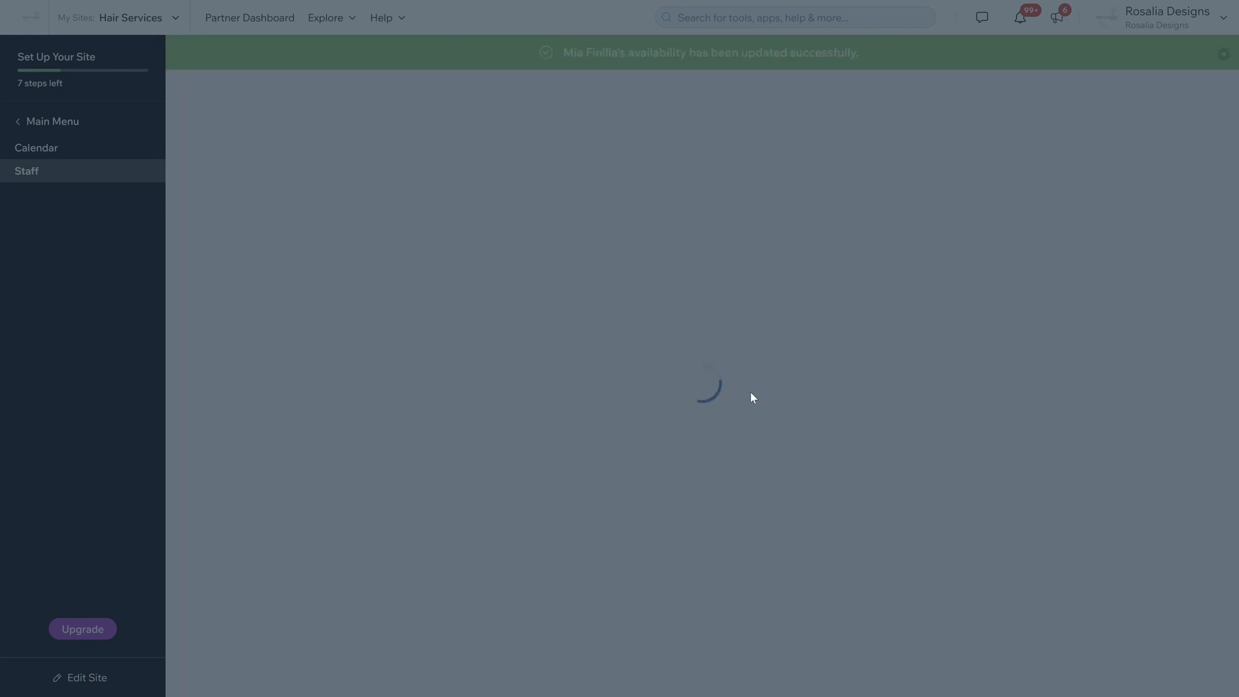
Step: Review the staff member's working hours in the profile and return to the Booking Calendar
scroll(758, 361, "down", 3)
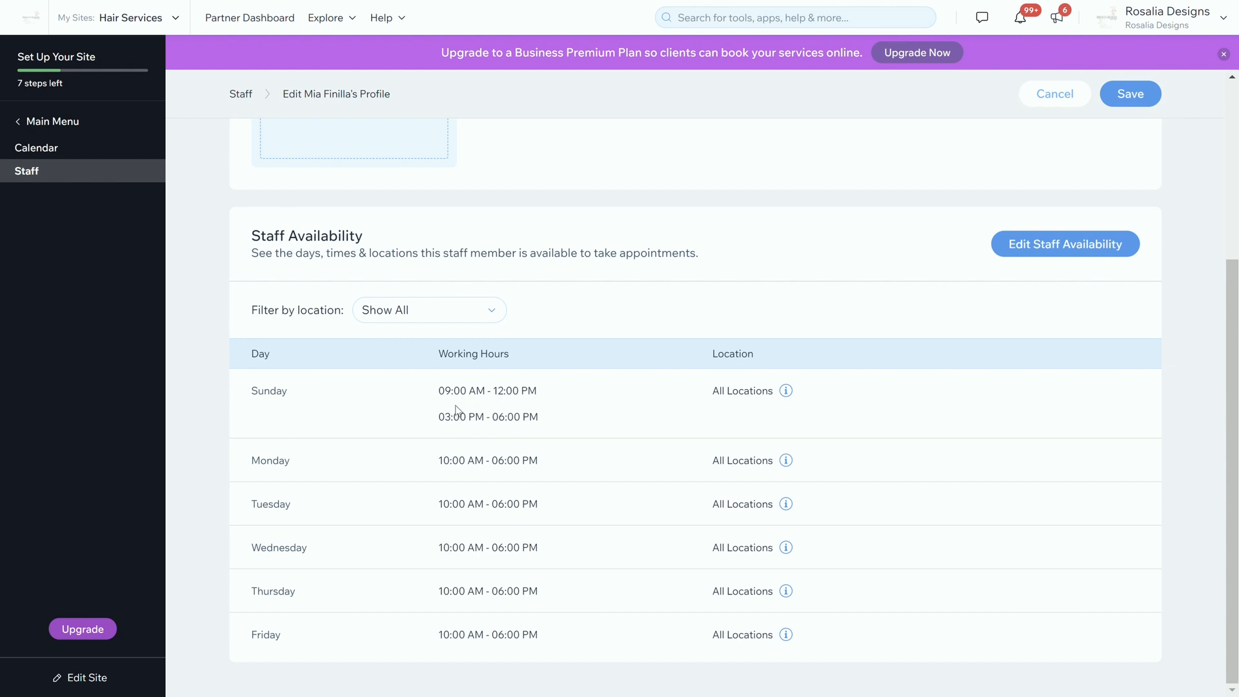
scroll(477, 416, "up", 5)
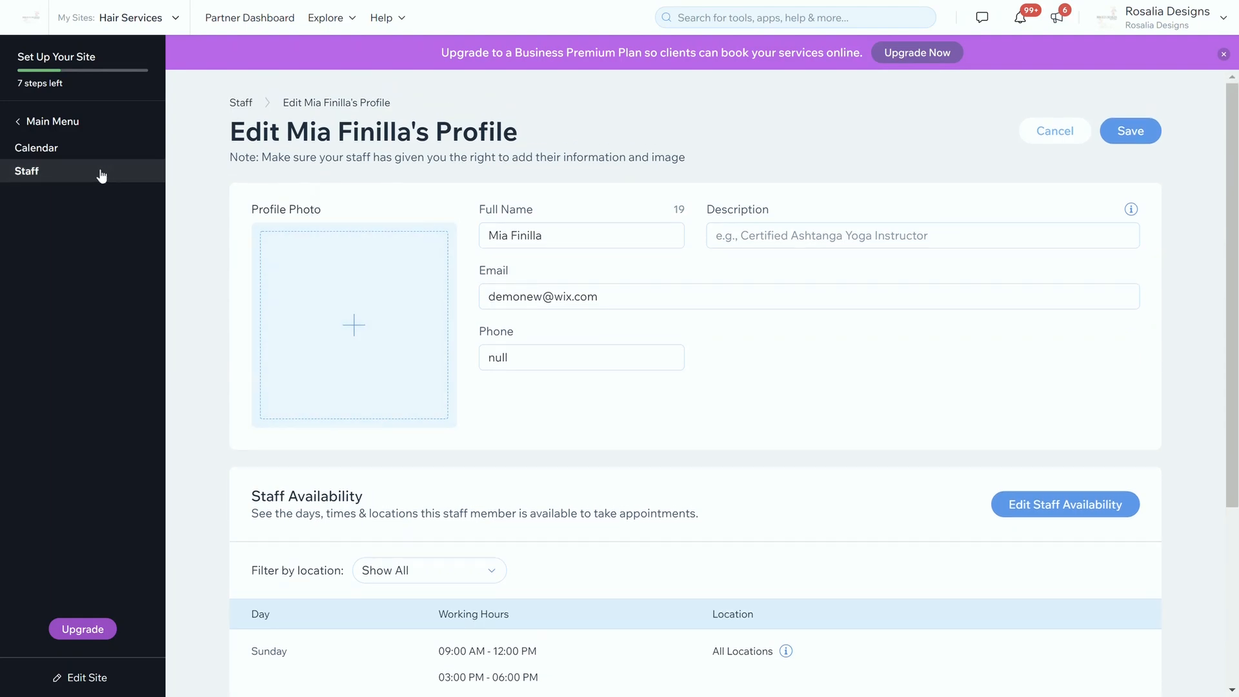
left_click(83, 152)
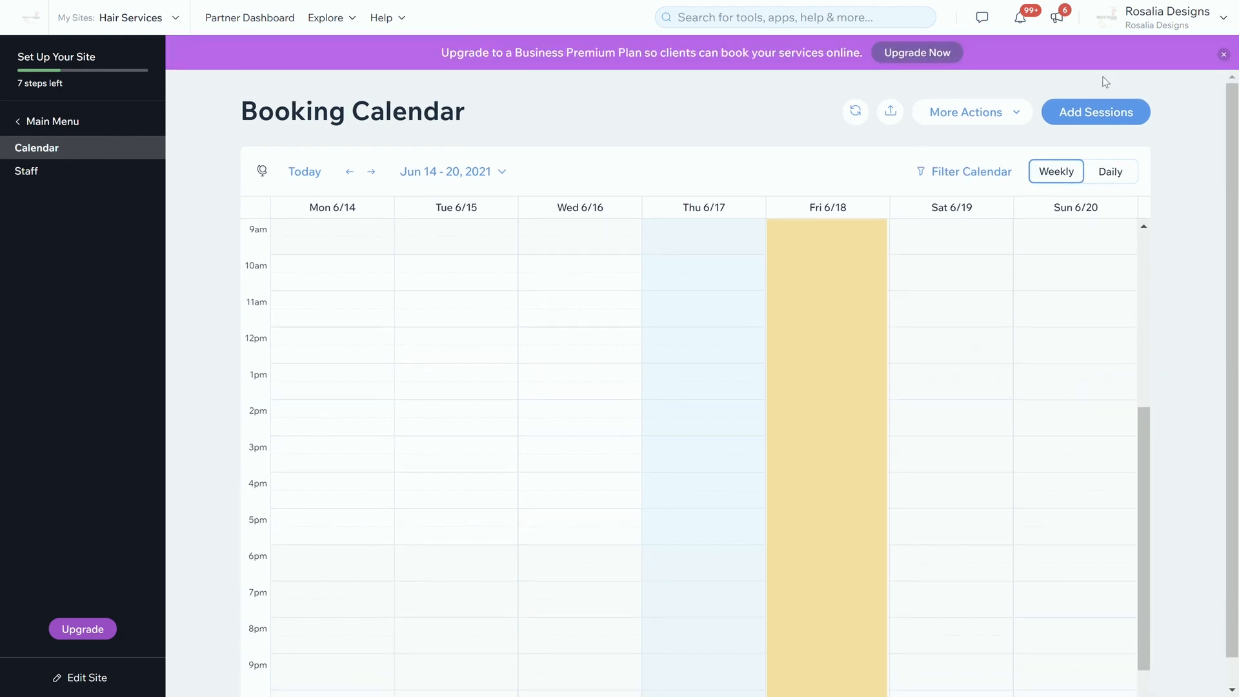
Step: Block off Saturday, June 19, 2021 from 9:30 AM to 10:30 AM for the staff member in the calendar
left_click(1223, 56)
left_click(923, 249)
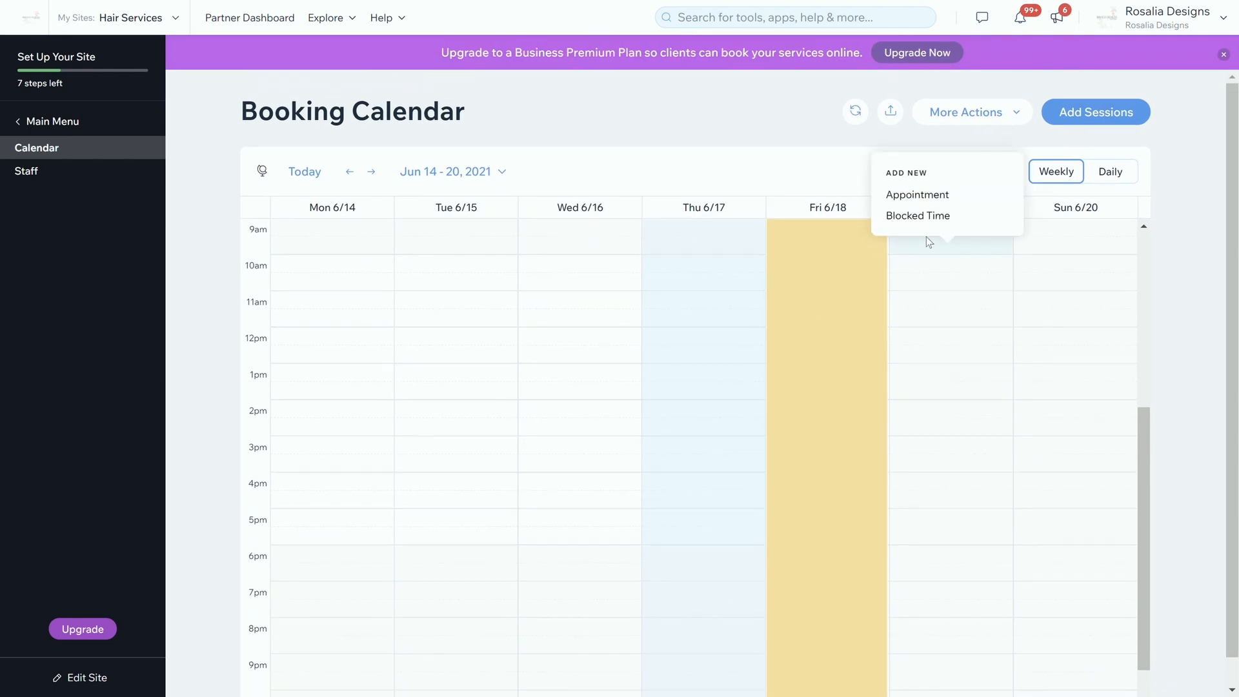
left_click(932, 226)
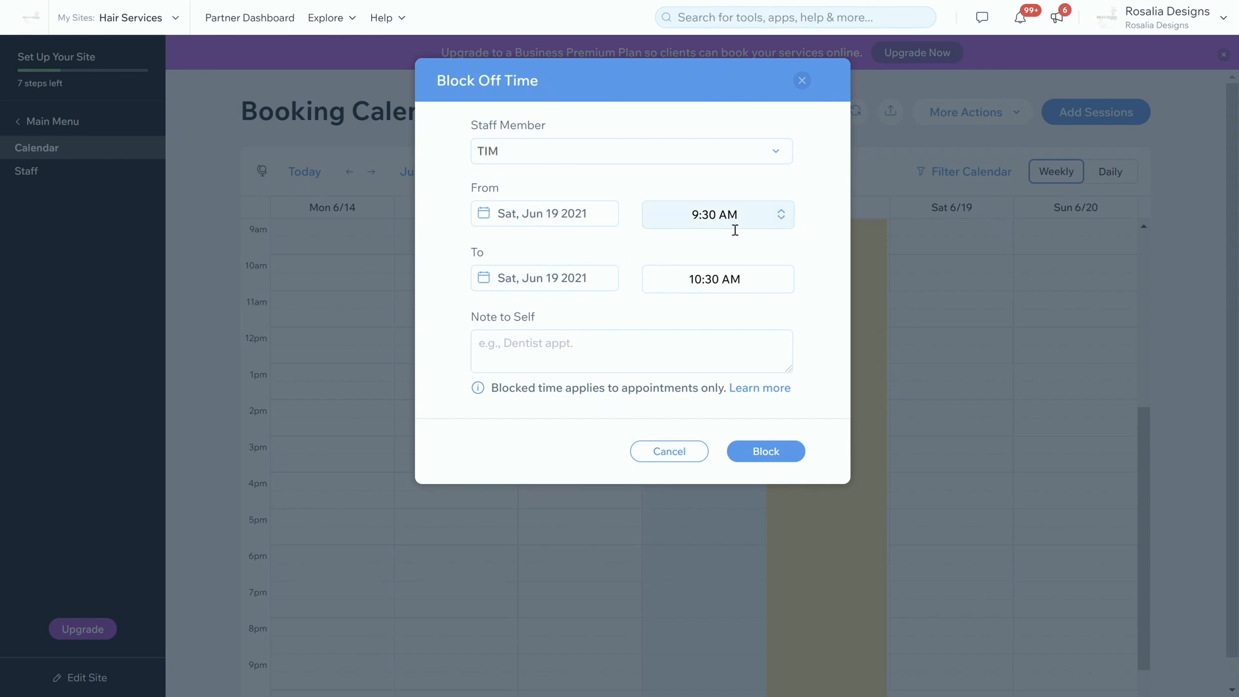
left_click(755, 455)
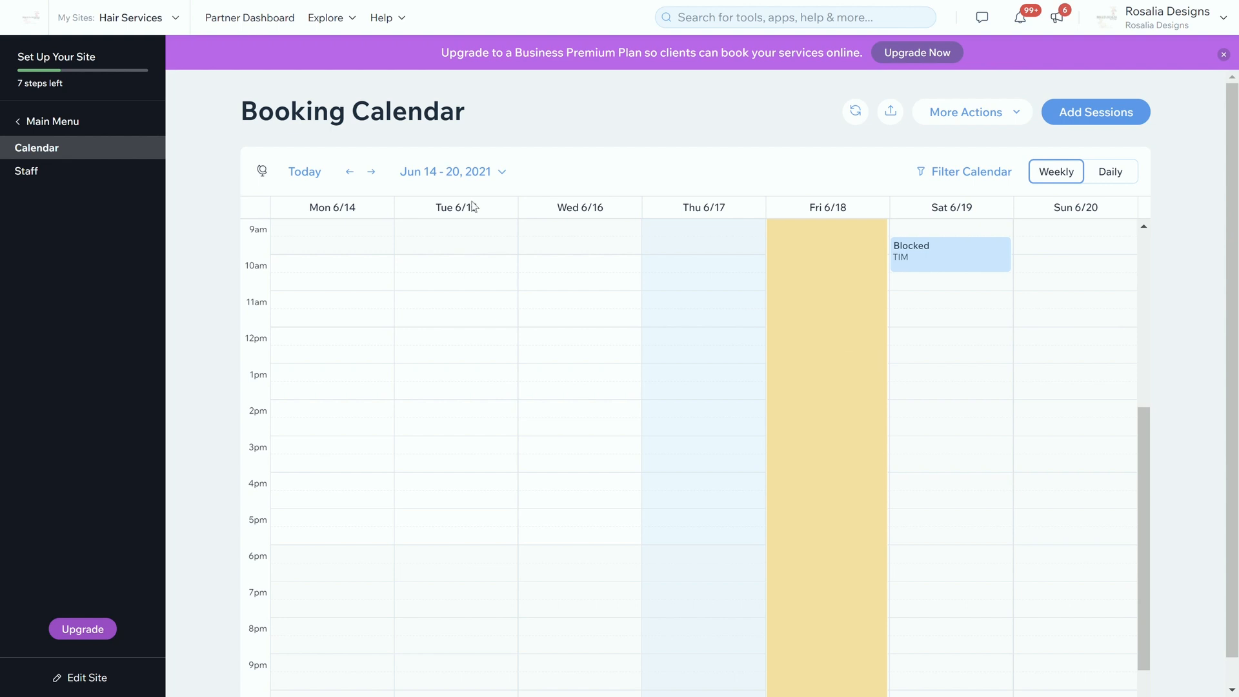
Step: In the site's booking policy, limit early bookings to 7 days in advance and late bookings to 1 day before the session
left_click(78, 122)
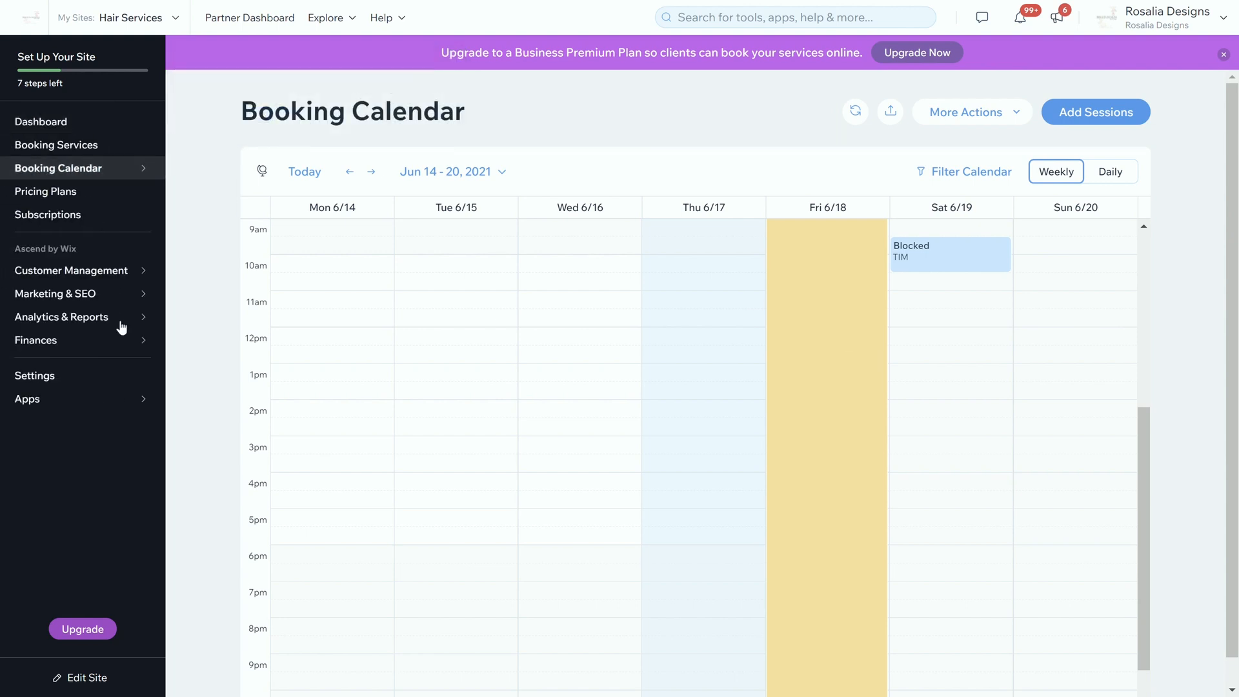
left_click(86, 384)
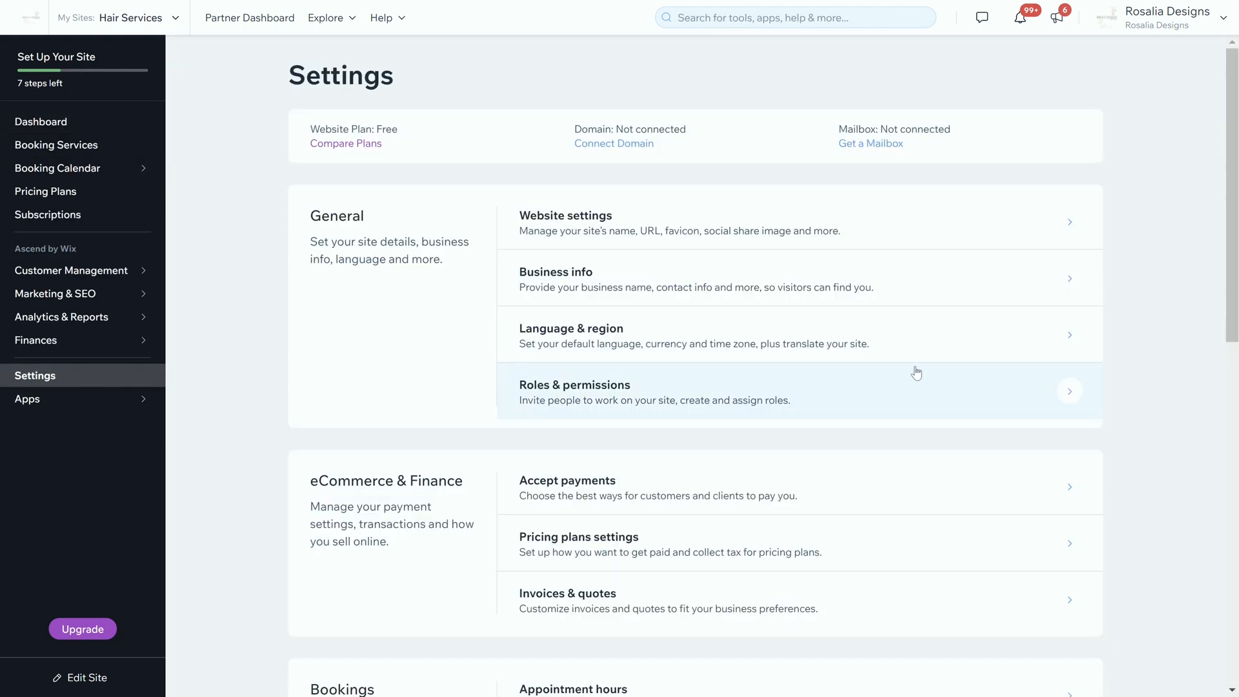
scroll(459, 289, "down", 3)
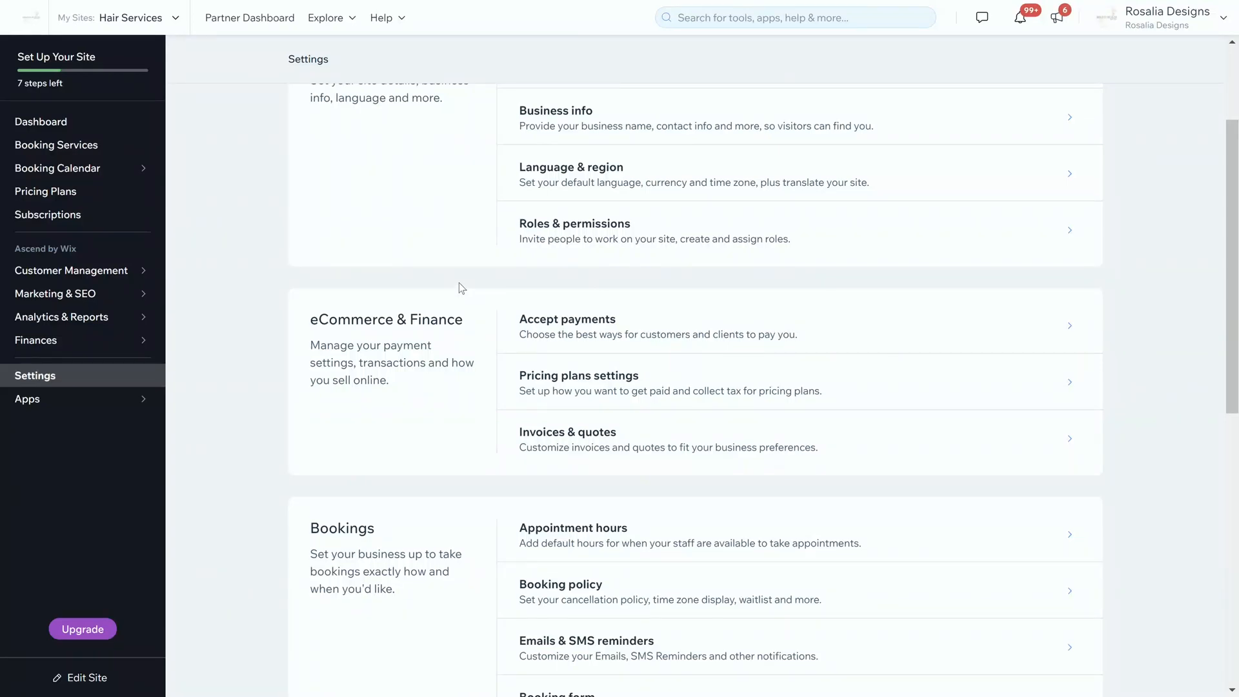
scroll(458, 284, "down", 5)
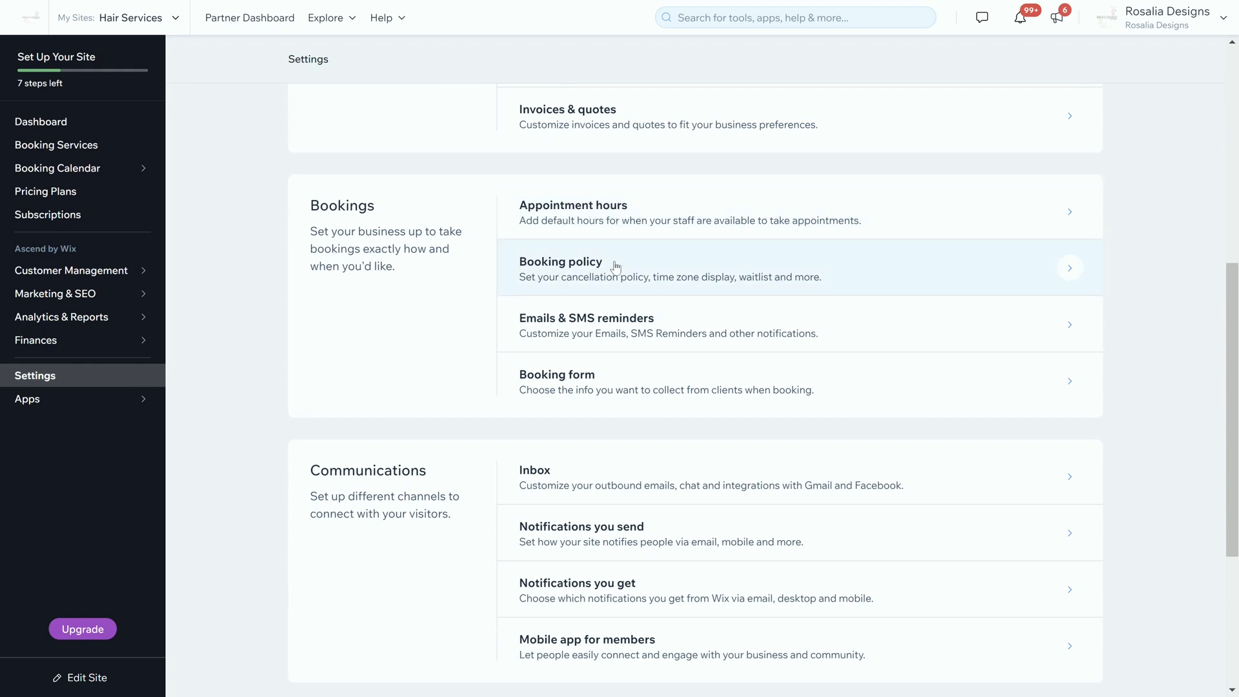
left_click(548, 279)
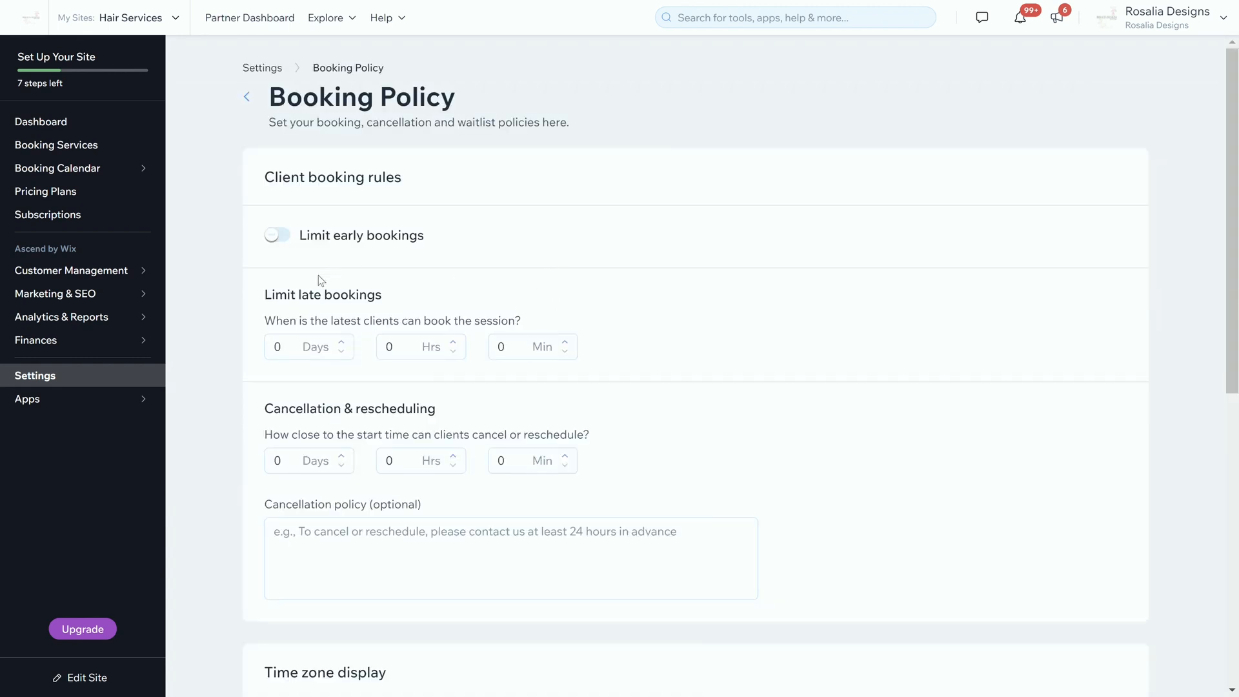
left_click(278, 240)
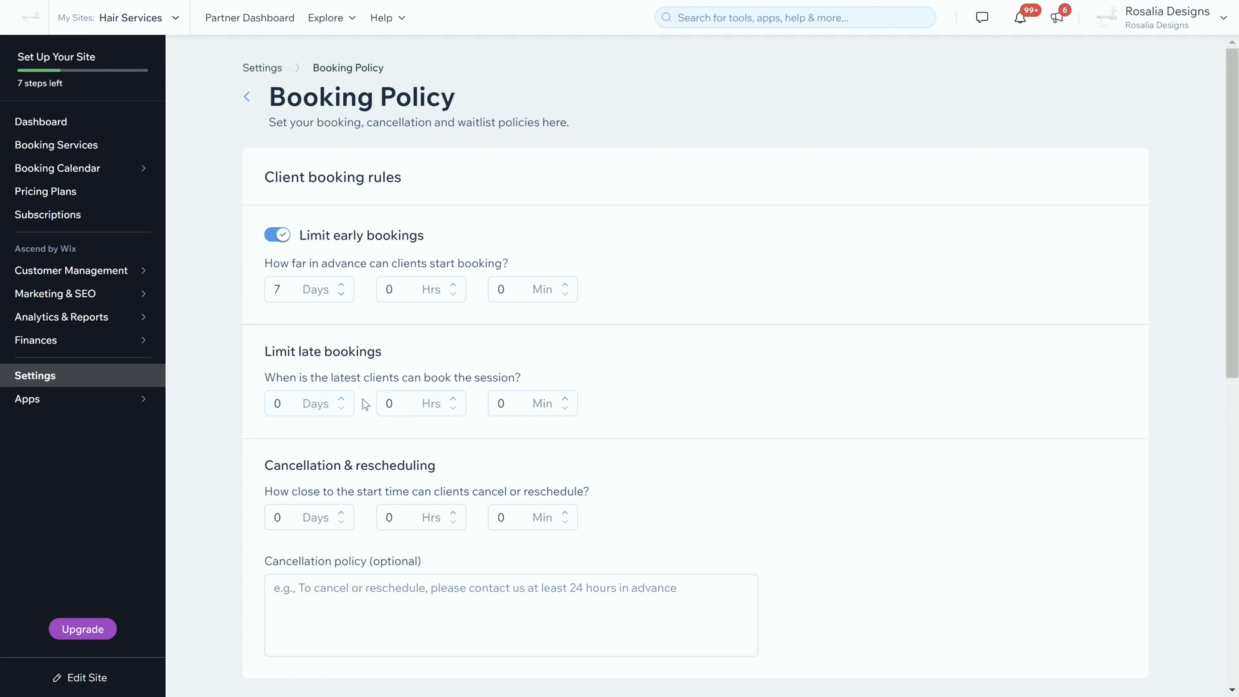
left_click(341, 398)
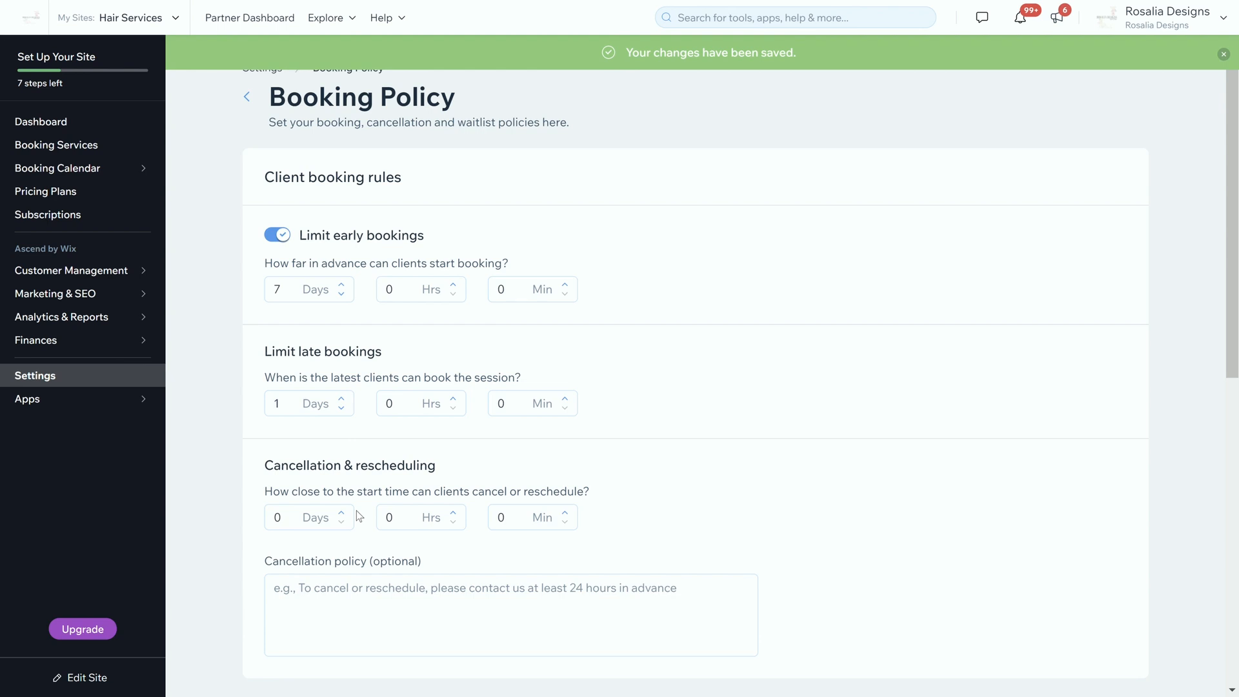
Step: Set the appointment time slots to offer start times based on service duration and check the explanations of both start-time options
scroll(371, 507, "down", 5)
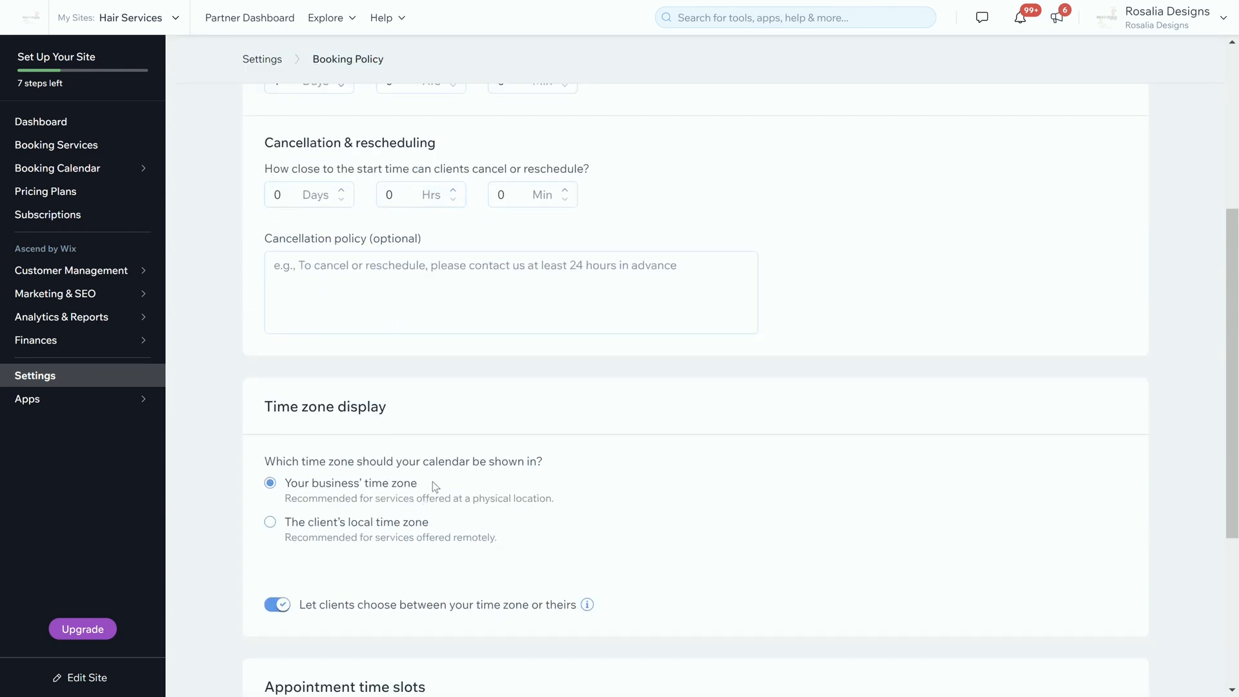
scroll(433, 483, "down", 3)
scroll(433, 484, "up", 5)
scroll(434, 488, "up", 4)
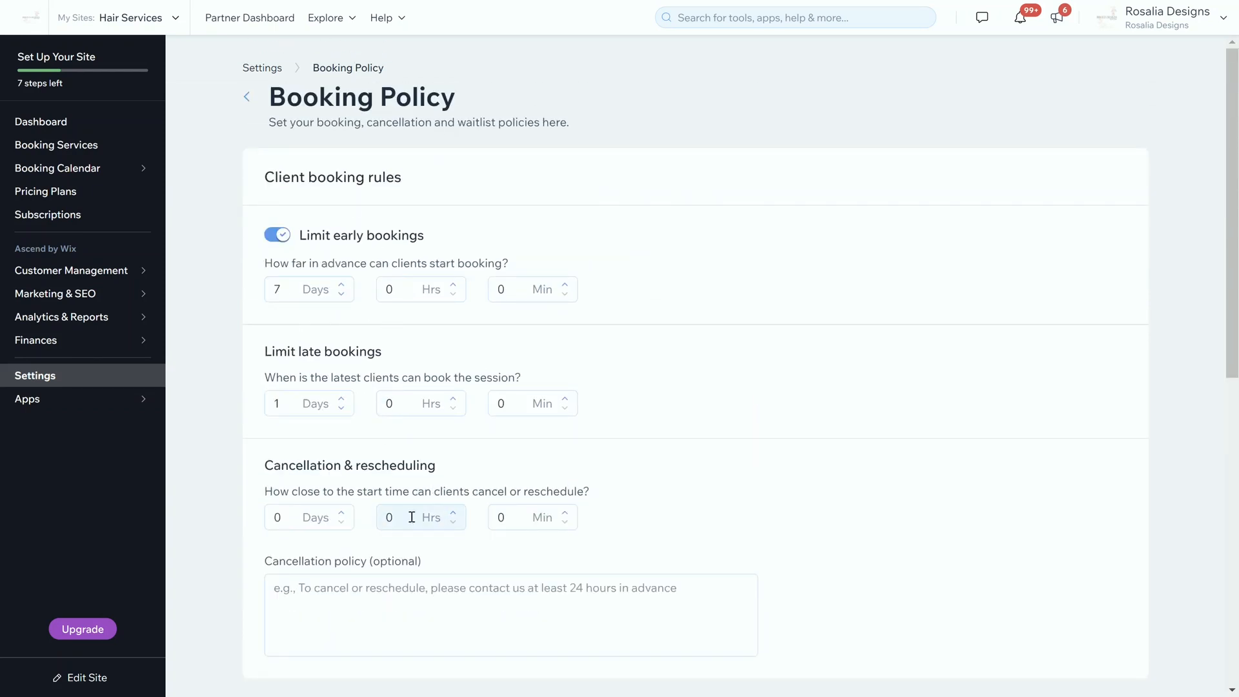
scroll(413, 452, "down", 4)
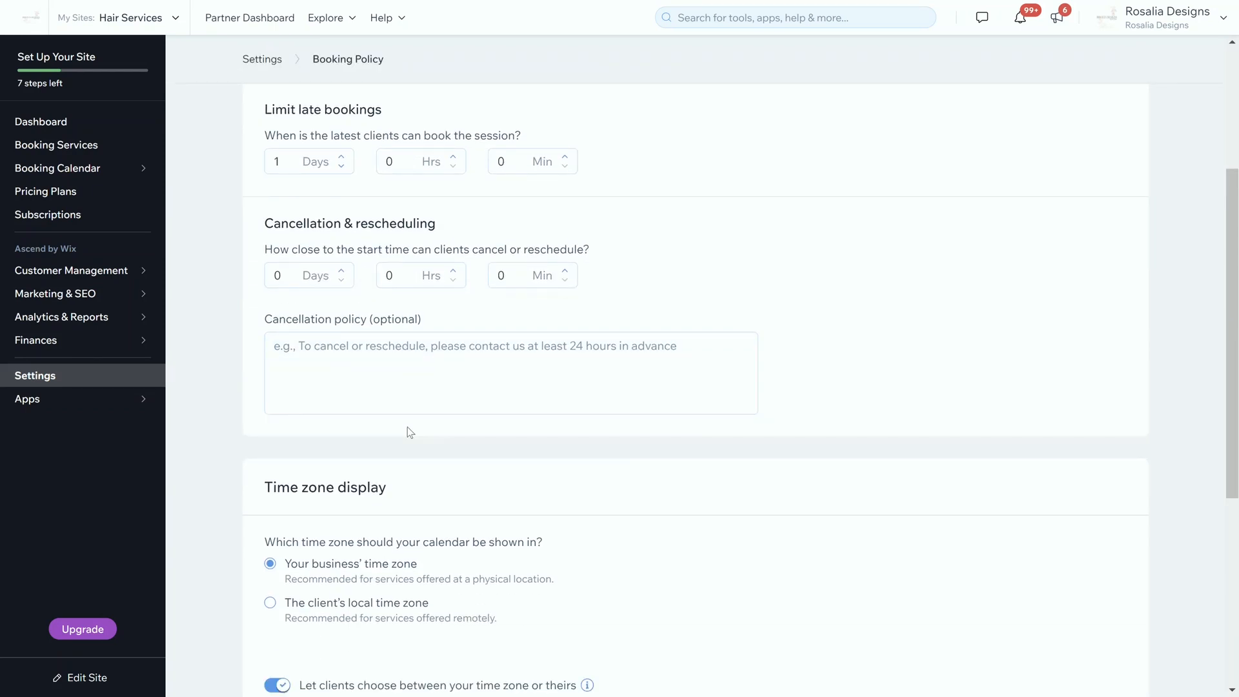
scroll(407, 427, "down", 4)
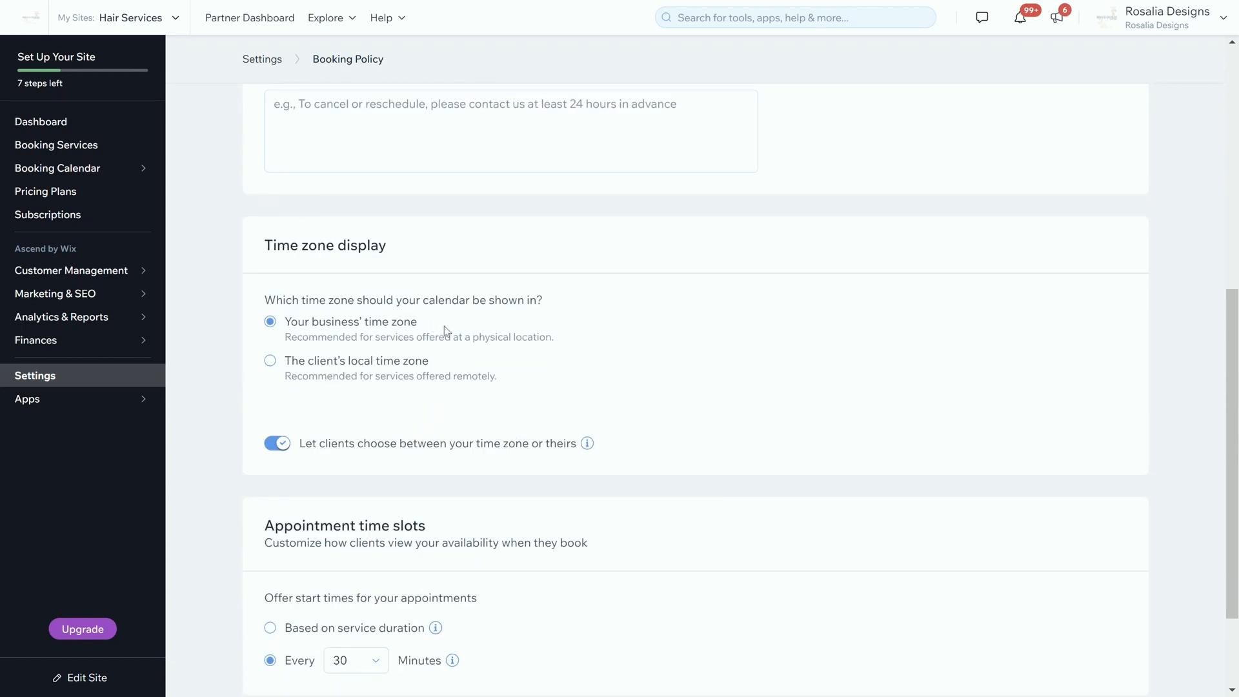
scroll(443, 326, "down", 2)
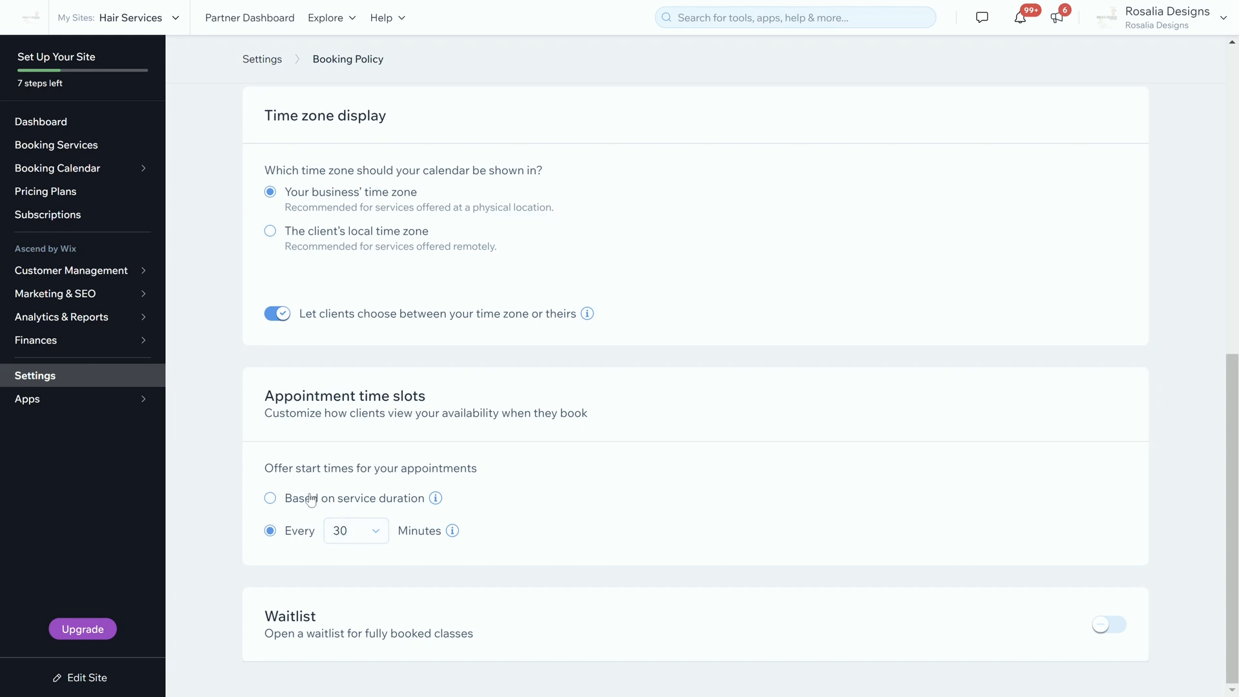
left_click(270, 498)
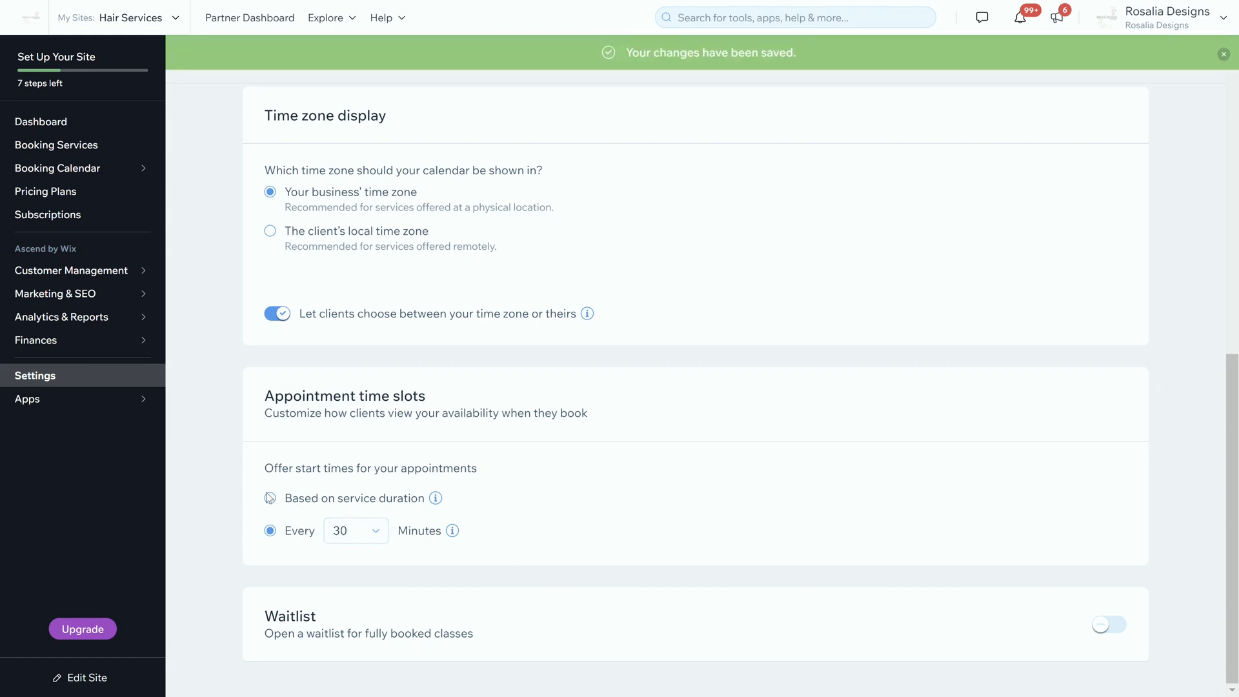
left_click(278, 532)
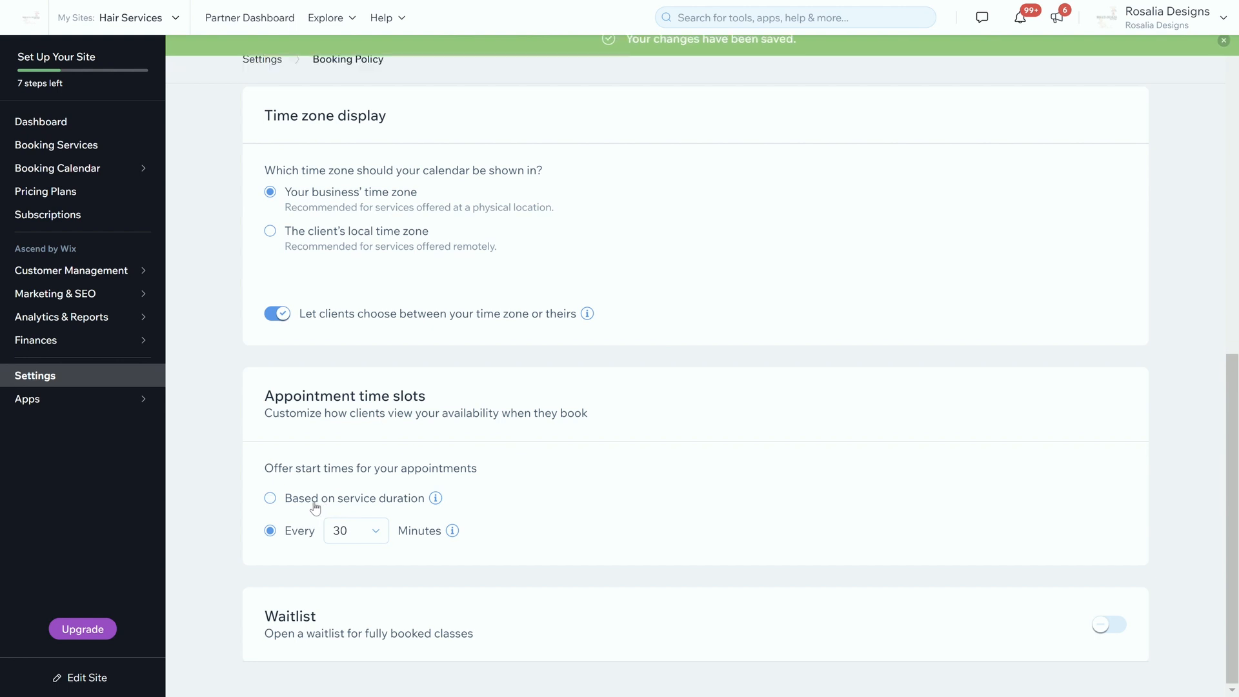
left_click(282, 502)
mouse_move(435, 497)
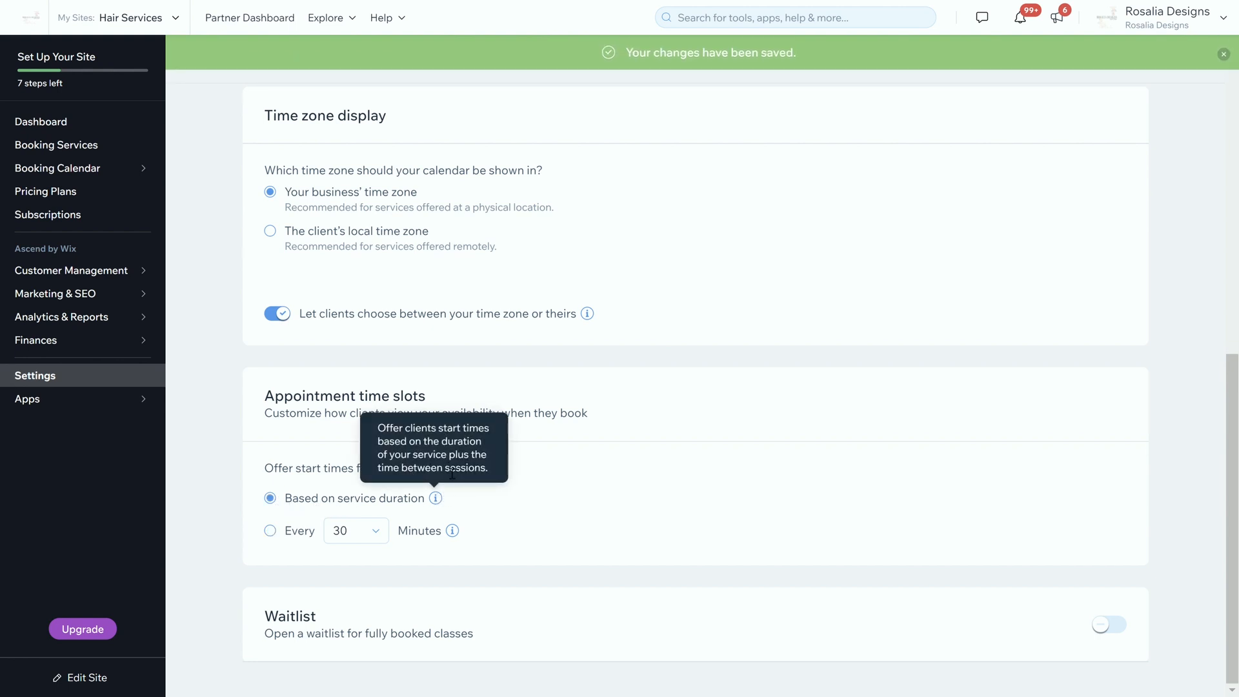
mouse_move(451, 532)
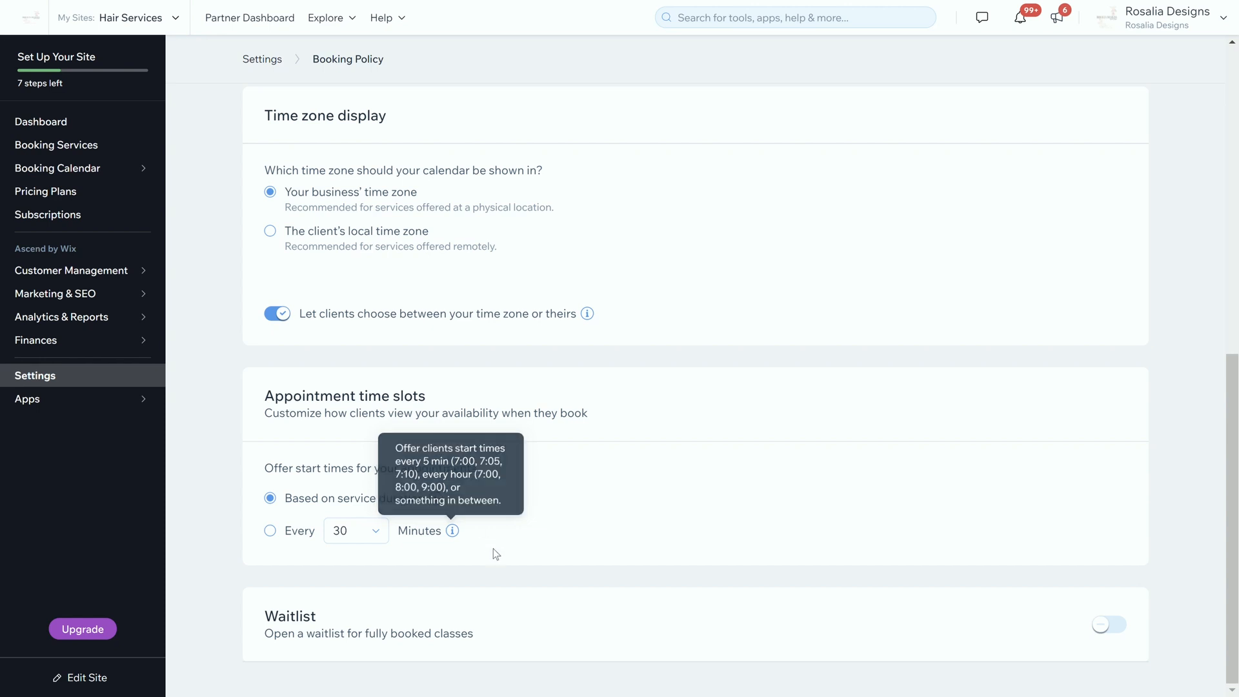
Step: Turn on the waitlist for fully booked classes to view its options, and turn it off again
left_click(1108, 624)
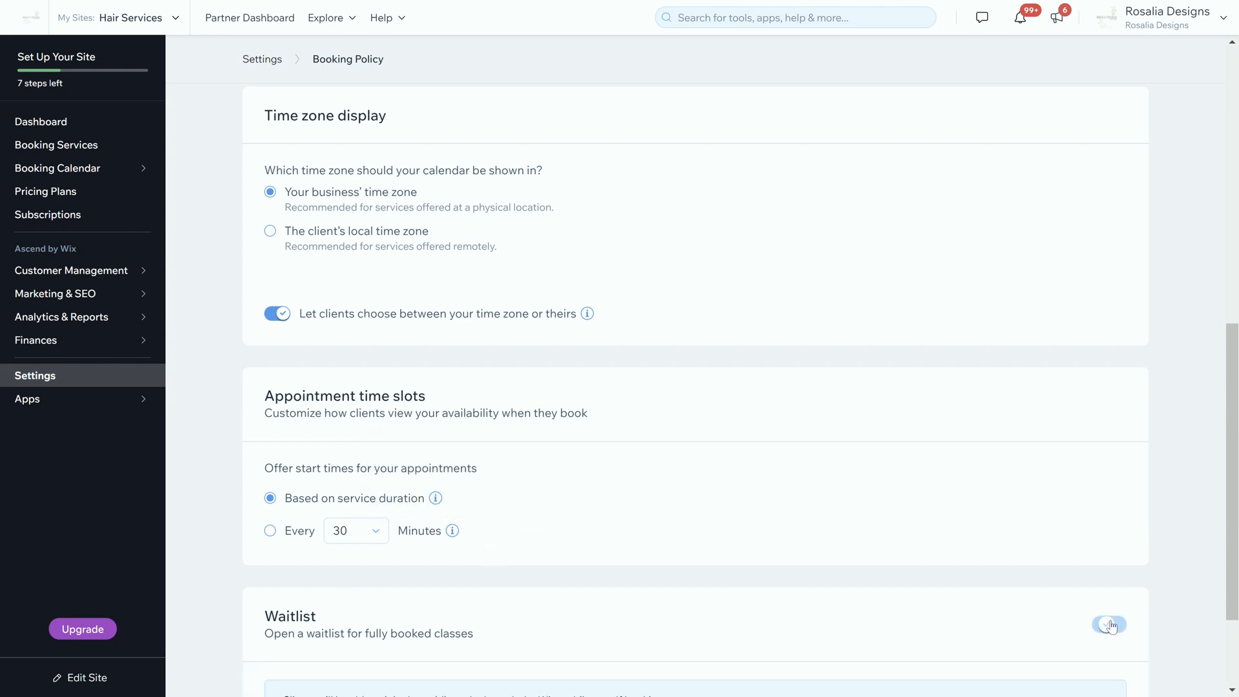
scroll(852, 502, "down", 4)
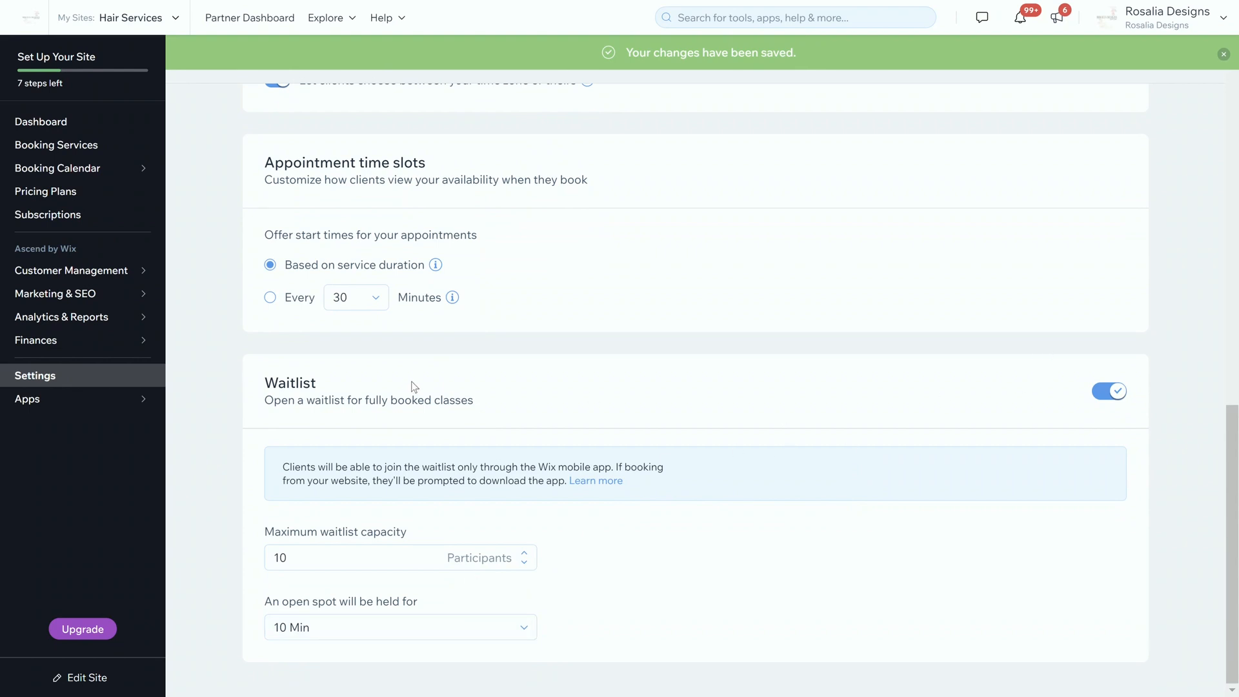
left_click(1117, 392)
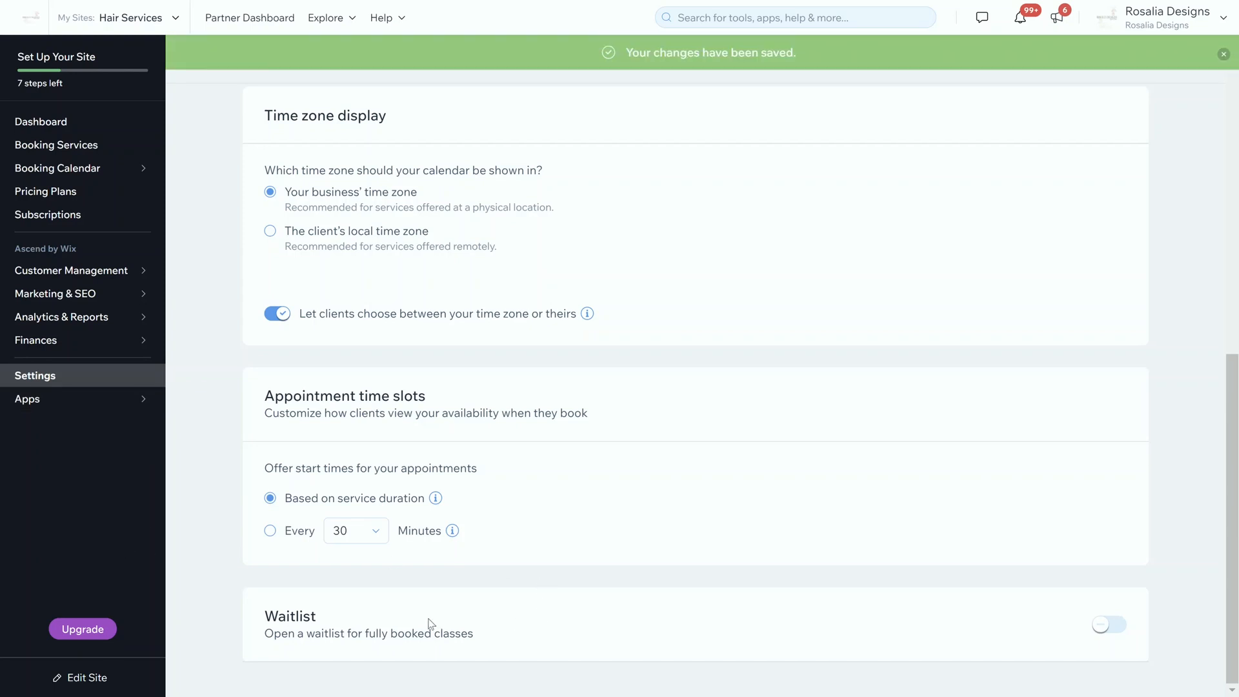
Step: Leave the booking policy and open the Emails & SMS reminders settings for bookings
scroll(551, 607, "up", 3)
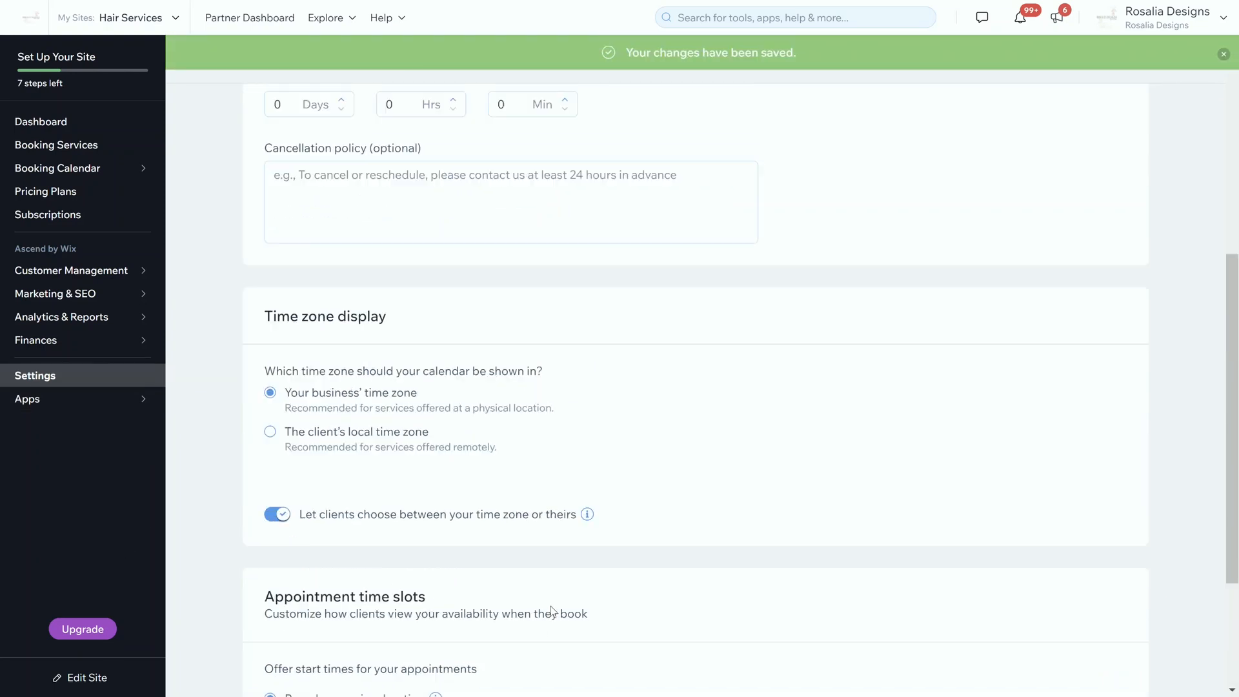
scroll(551, 606, "up", 5)
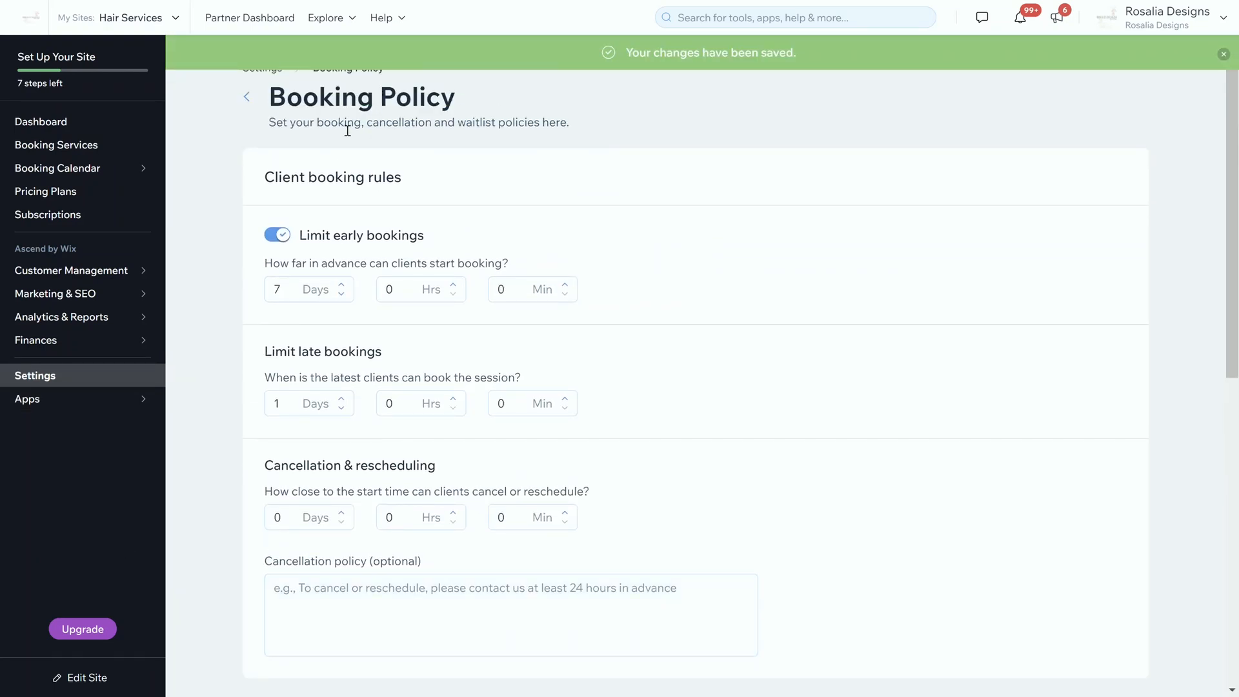
left_click(256, 103)
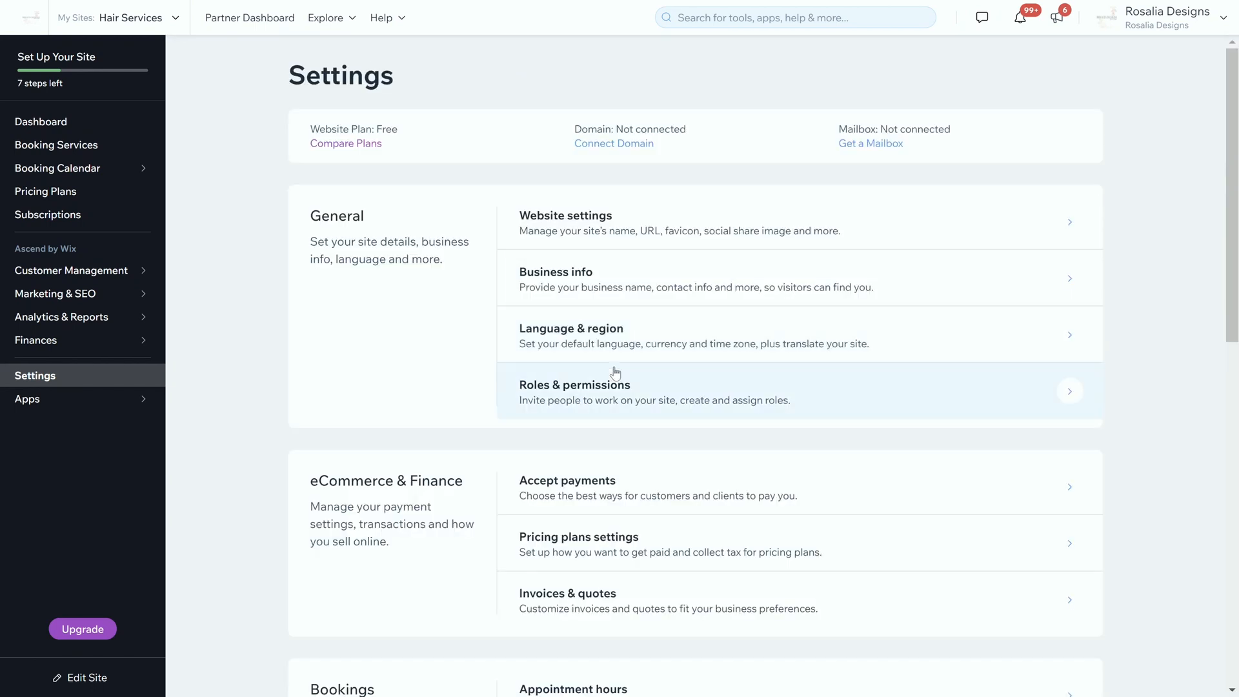
scroll(638, 371, "down", 3)
scroll(649, 371, "down", 2)
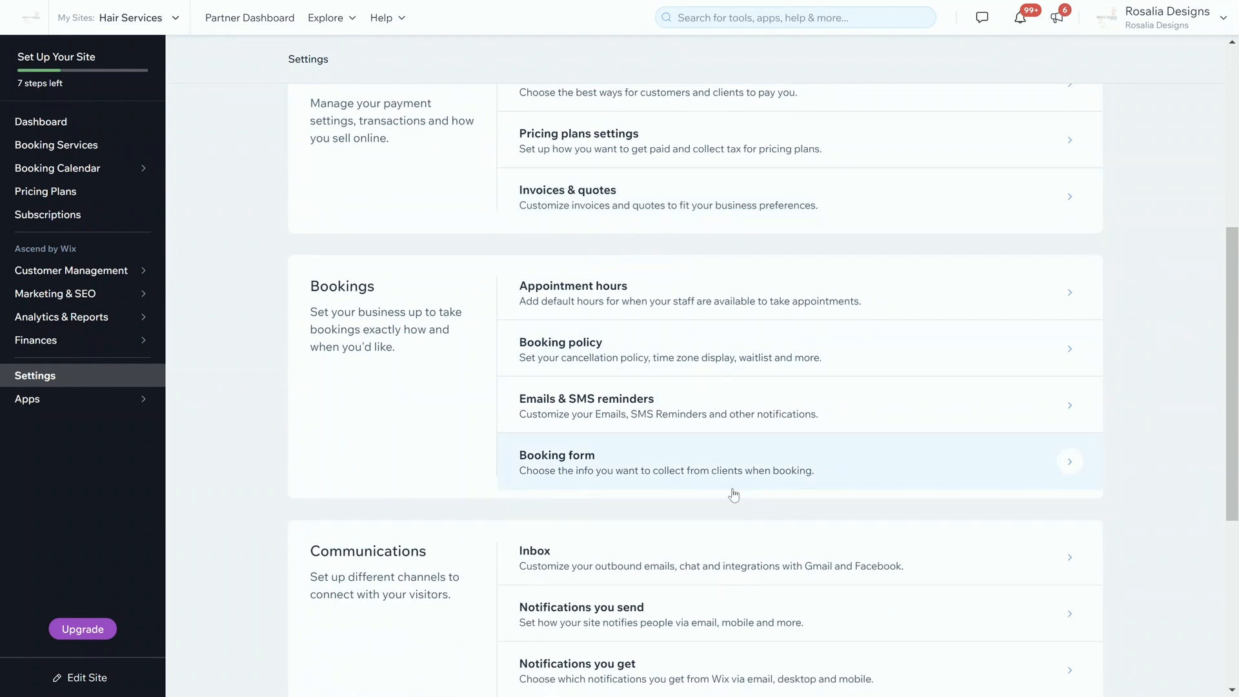
left_click(623, 407)
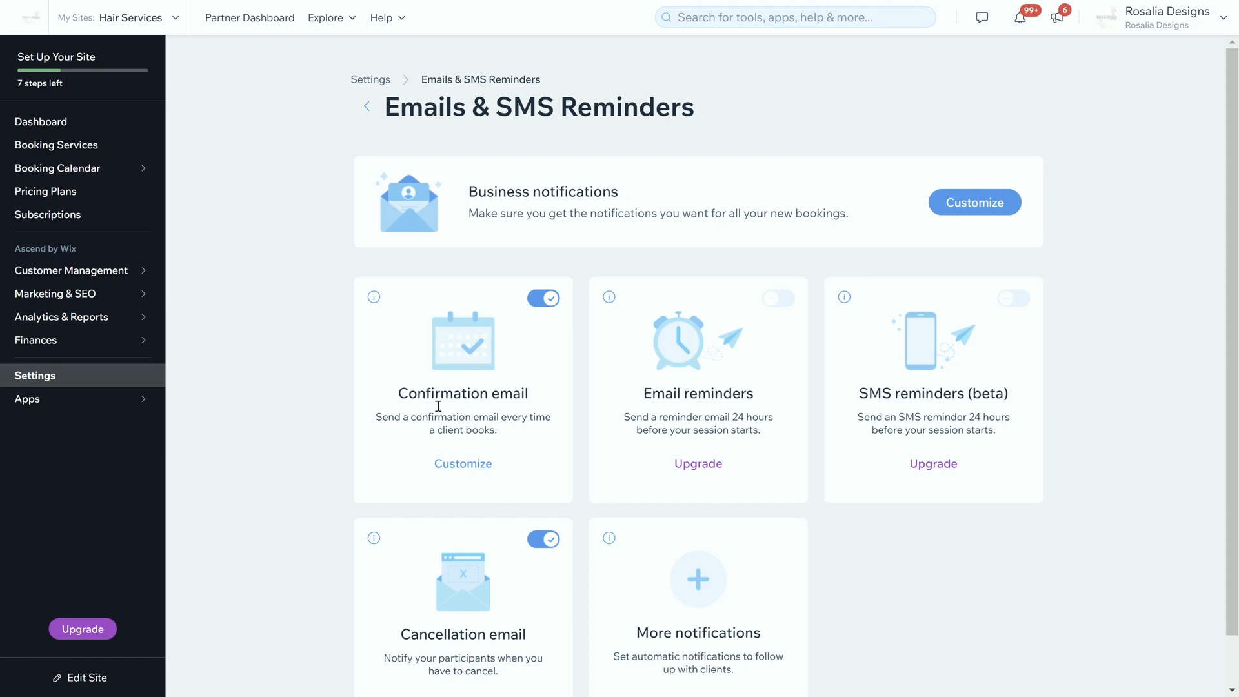
Step: Customize the appointment confirmation email by inserting three blank lines after "Hi," in the message
scroll(608, 465, "down", 1)
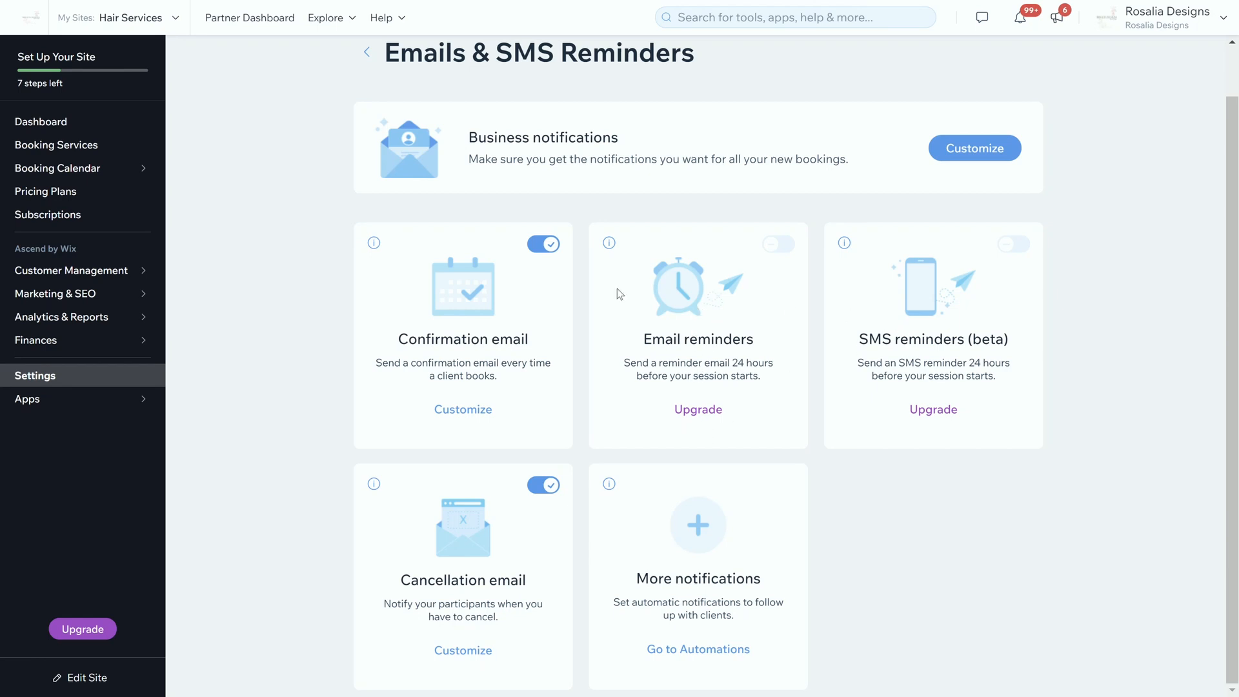
left_click(463, 409)
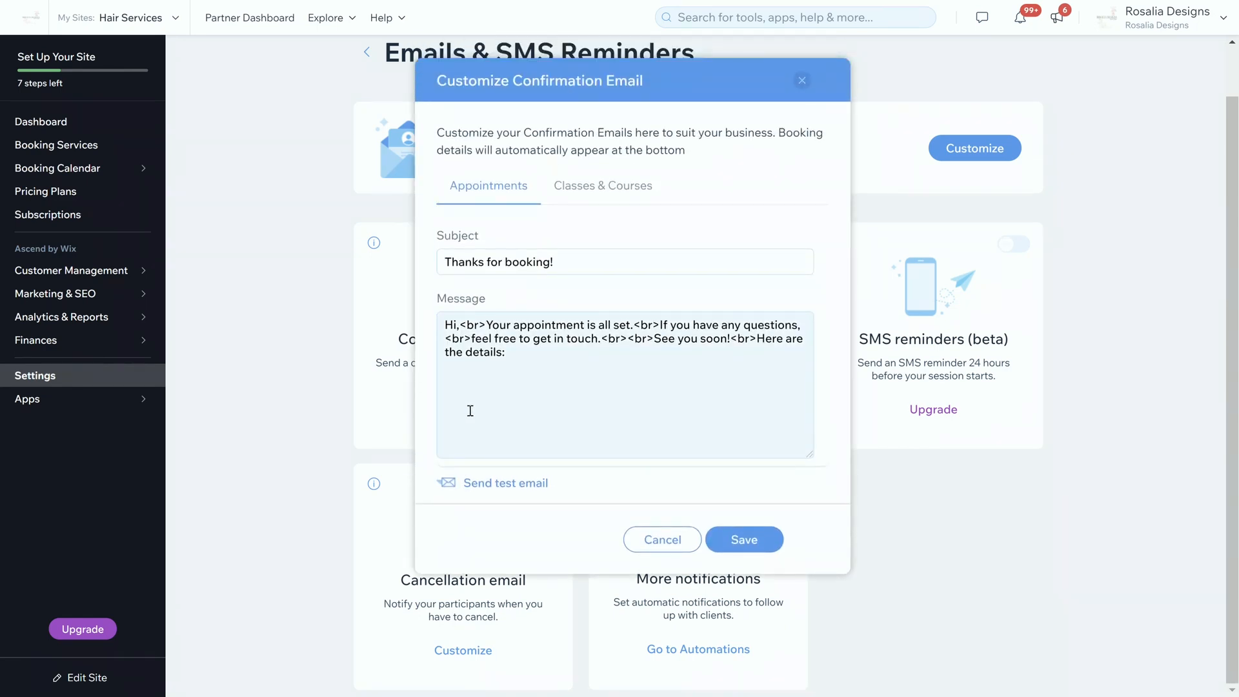
left_click(609, 378)
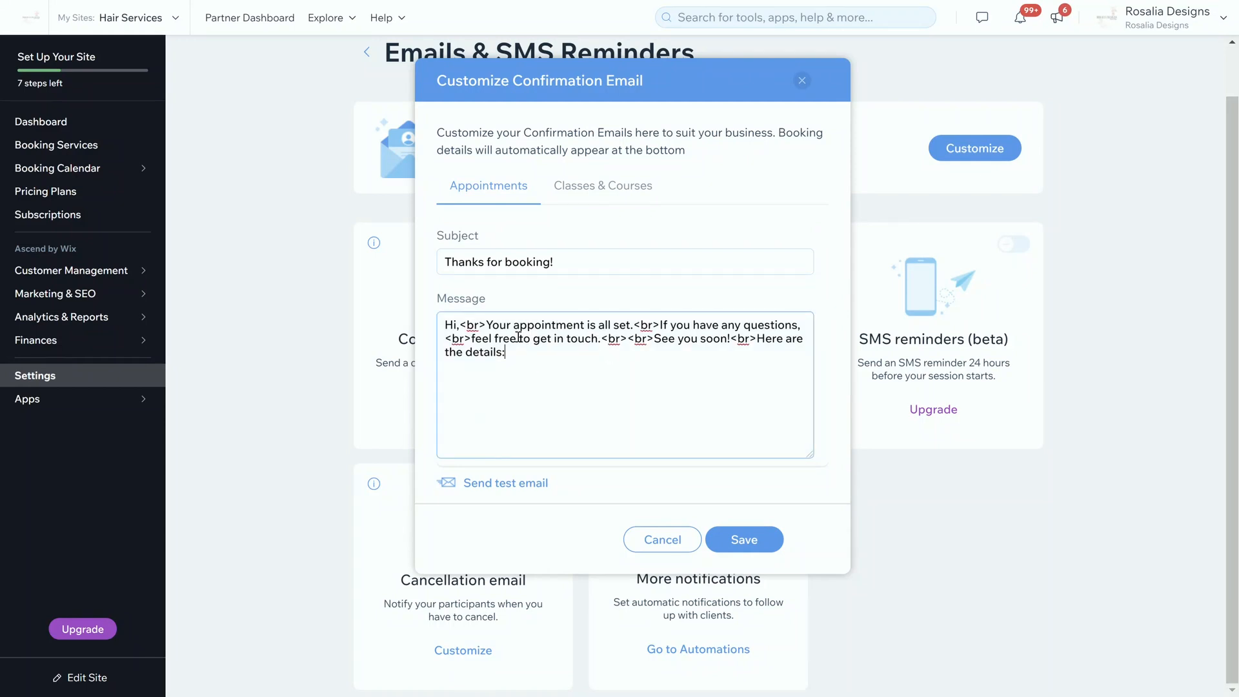
left_click(468, 328)
left_click_drag(474, 334, 490, 333)
left_click_drag(641, 329, 670, 331)
left_click(672, 367)
left_click(460, 325)
key("Return")
key("Return")
key("Return")
key("Return")
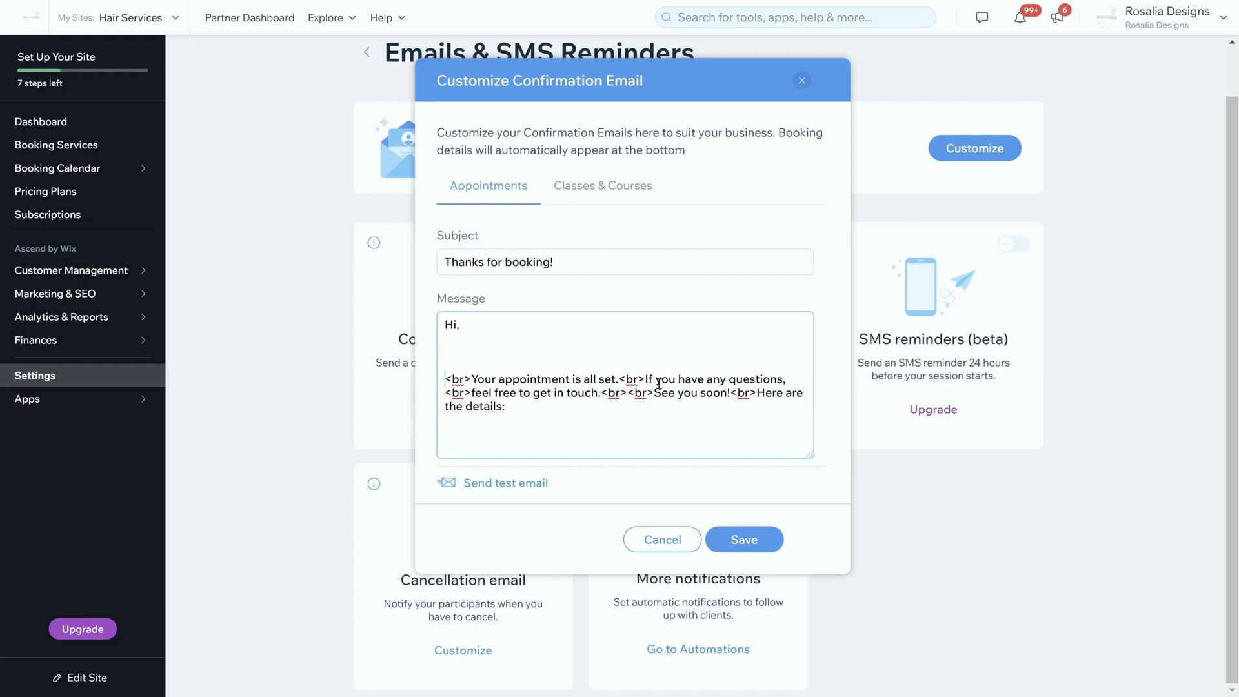
Step: Insert two blank lines after "Your appointment is all set." in the message and save the confirmation email
left_click(621, 380)
key("Return")
key("Return")
key("Return")
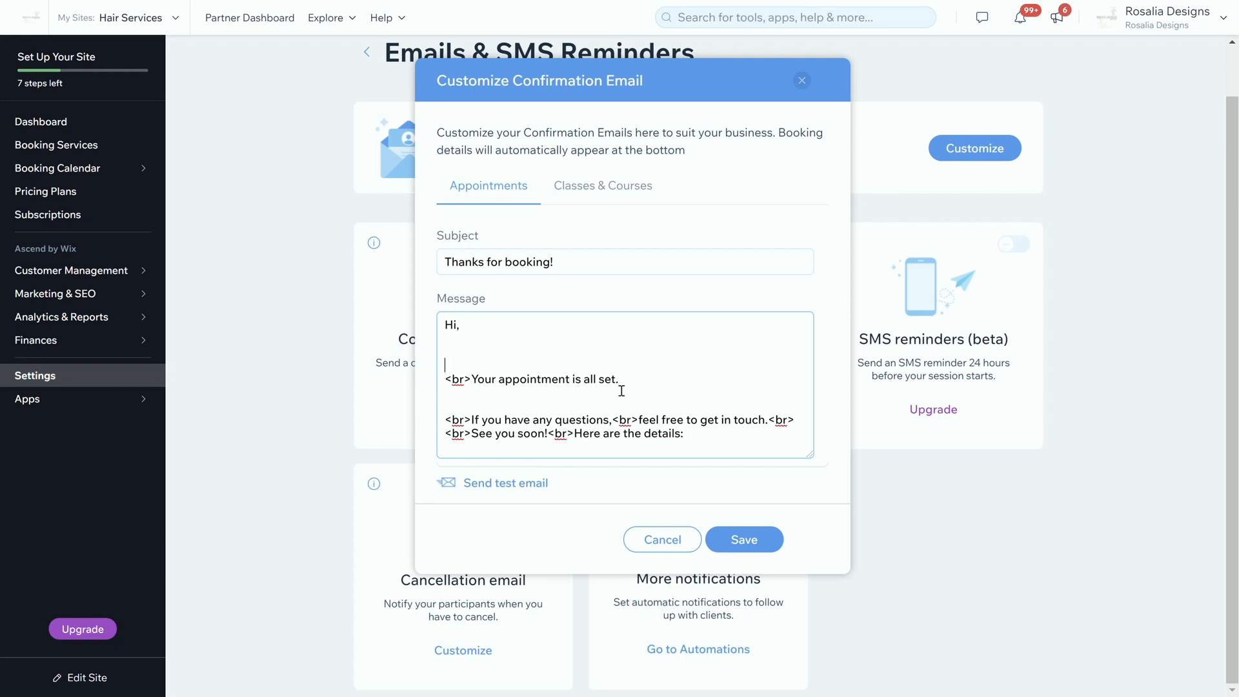
left_click(505, 422)
left_click_drag(445, 420, 472, 421)
left_click_drag(612, 421, 642, 428)
left_click(699, 443)
left_click_drag(709, 441, 591, 440)
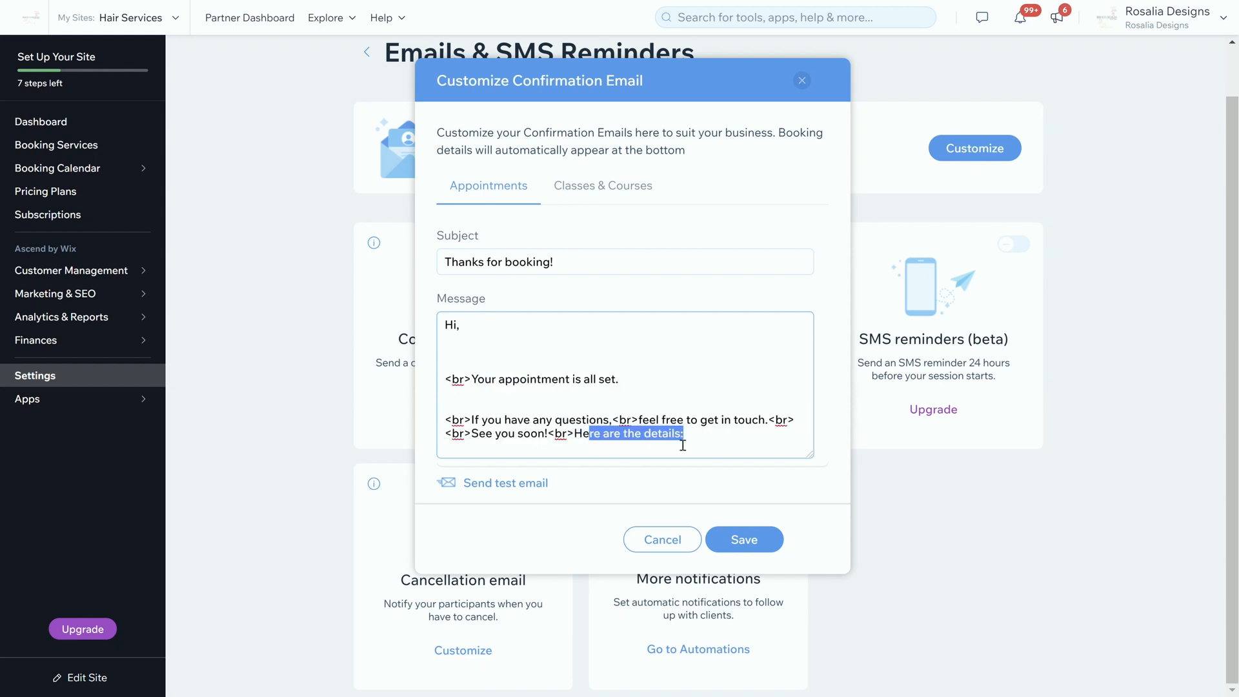
left_click(721, 447)
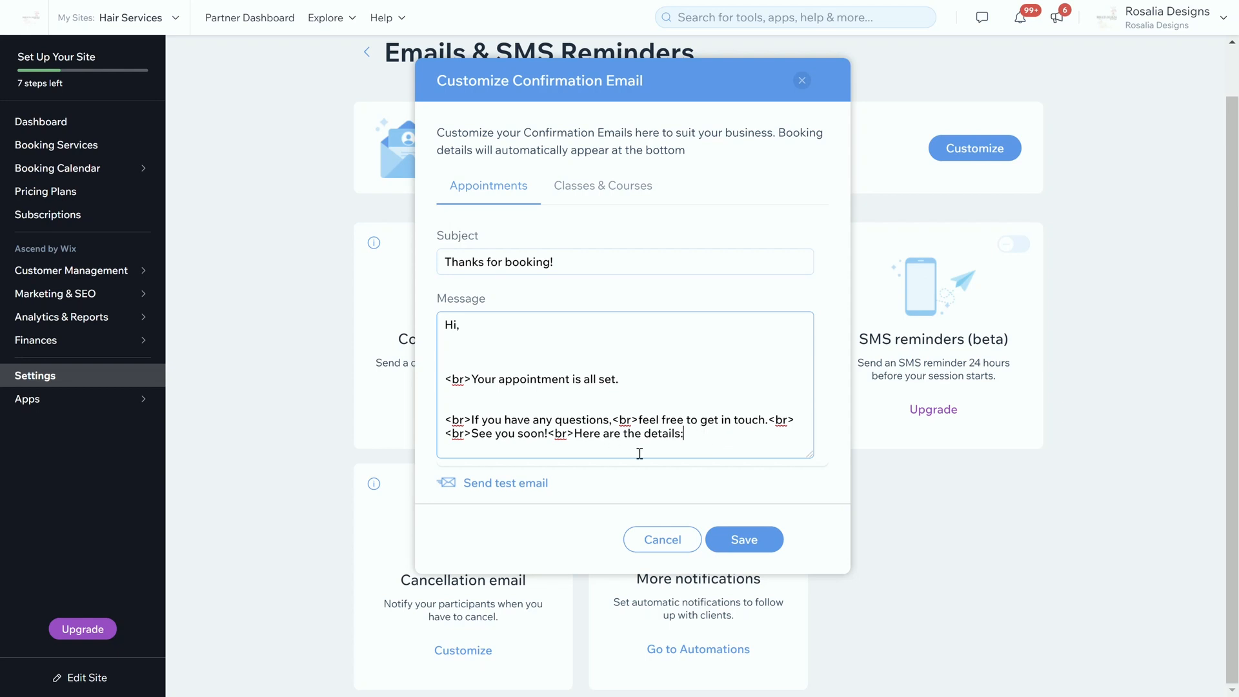
left_click(732, 541)
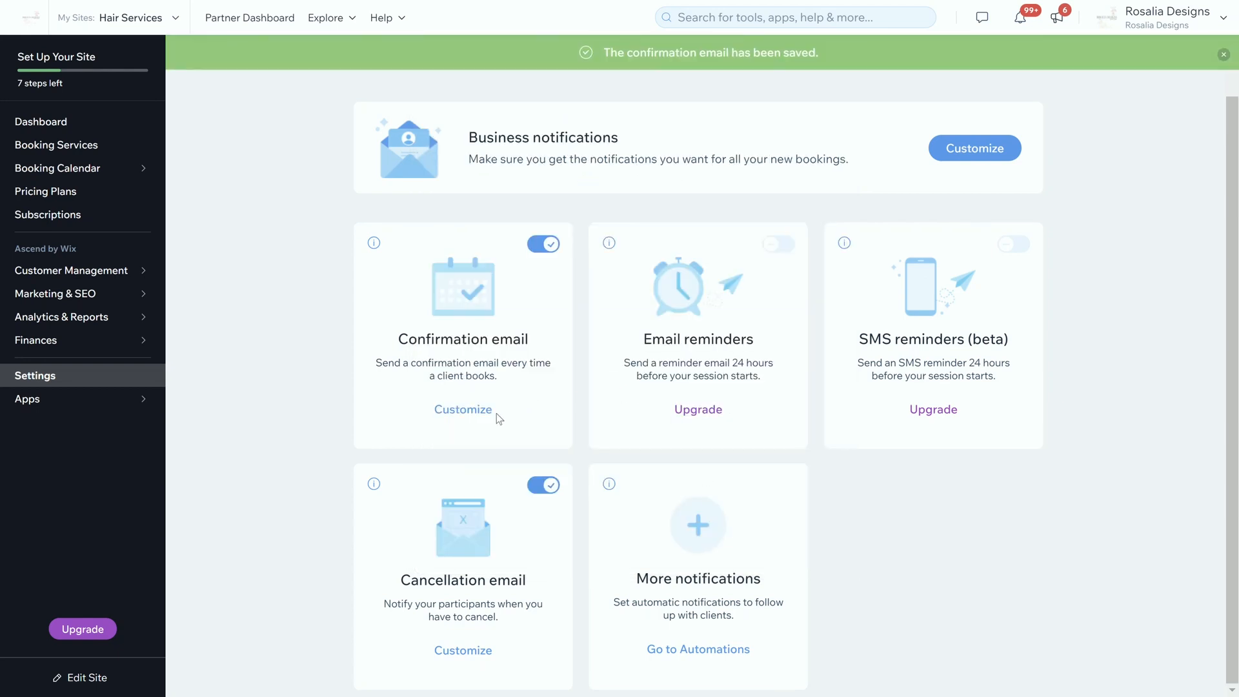
Step: Reopen the confirmation email customization and send a test email of the appointment message
left_click(490, 417)
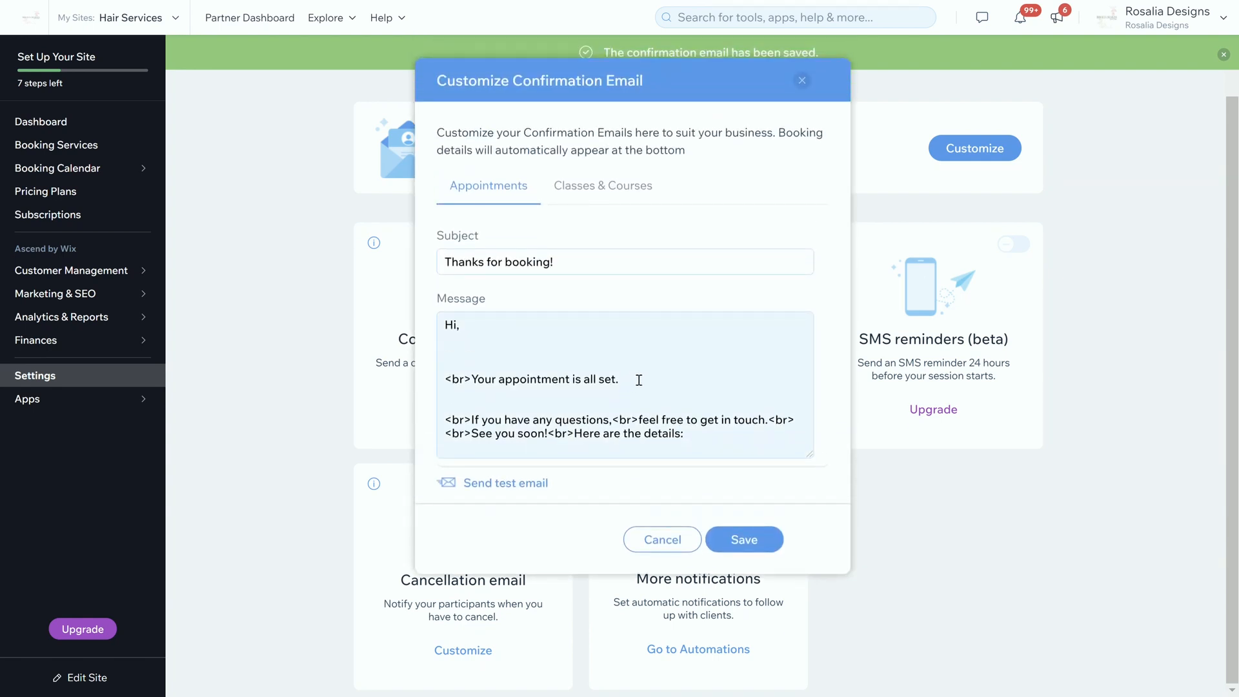
left_click(526, 488)
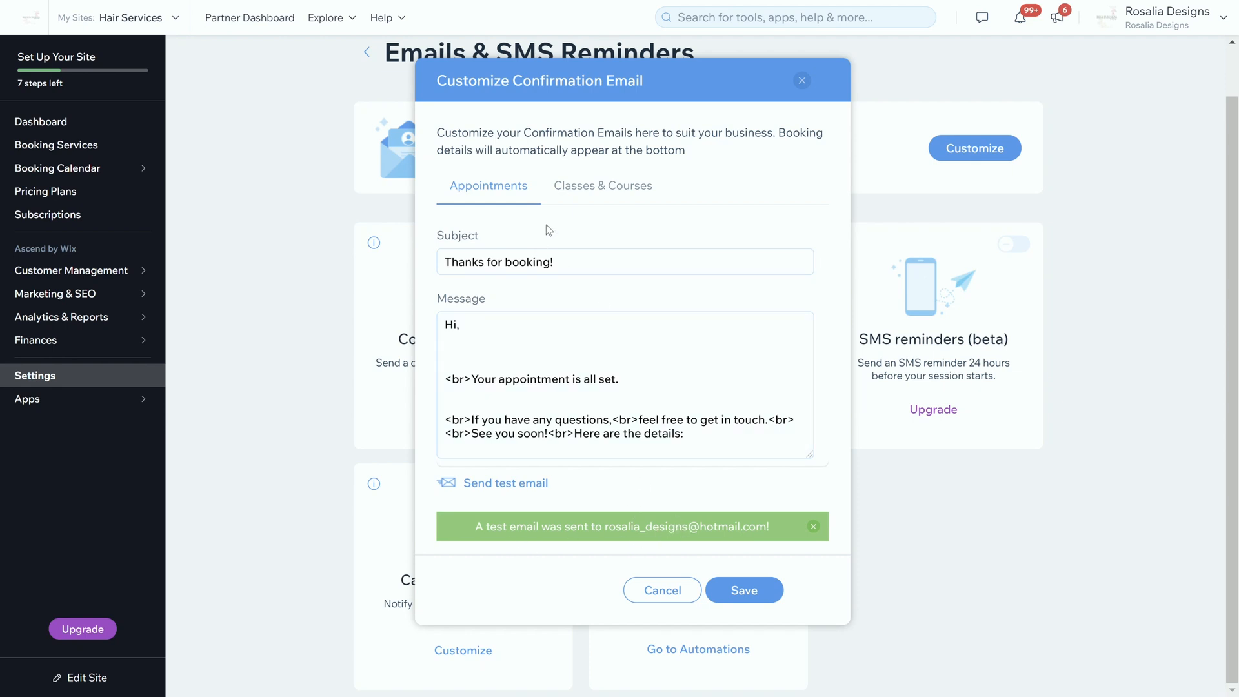
Step: Try clearing the Classes & Courses confirmation message after "Hi," and discard the edit
left_click(587, 187)
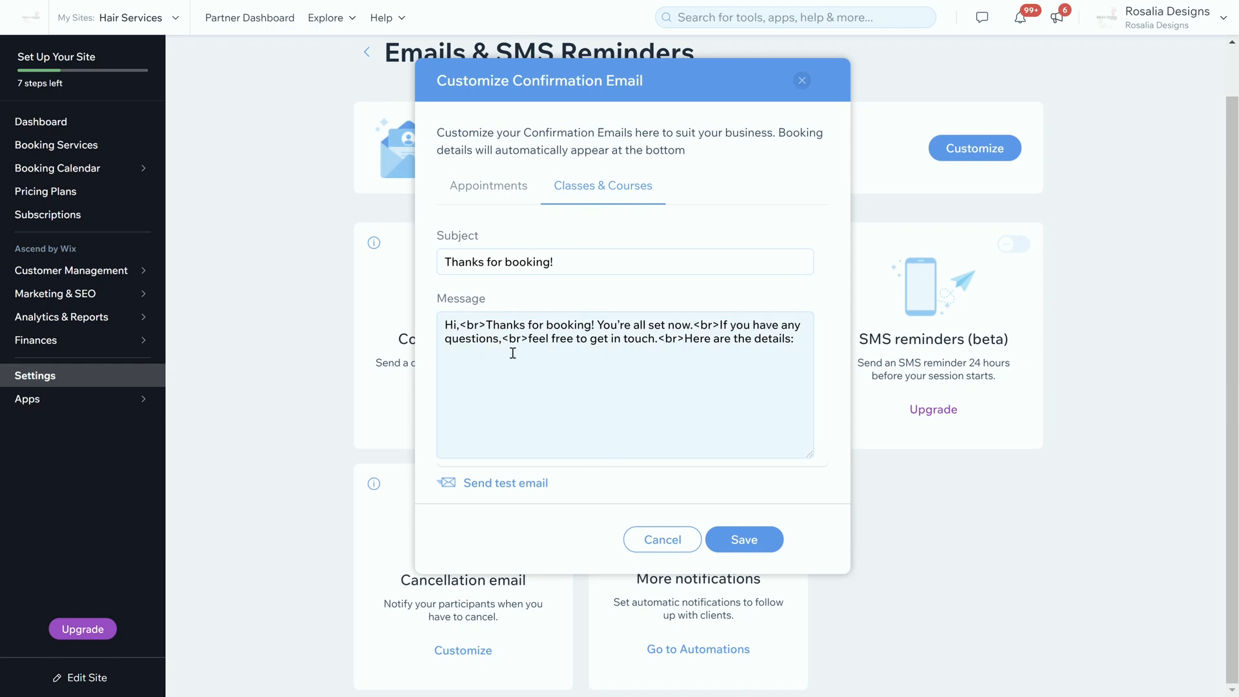
left_click_drag(503, 339, 529, 340)
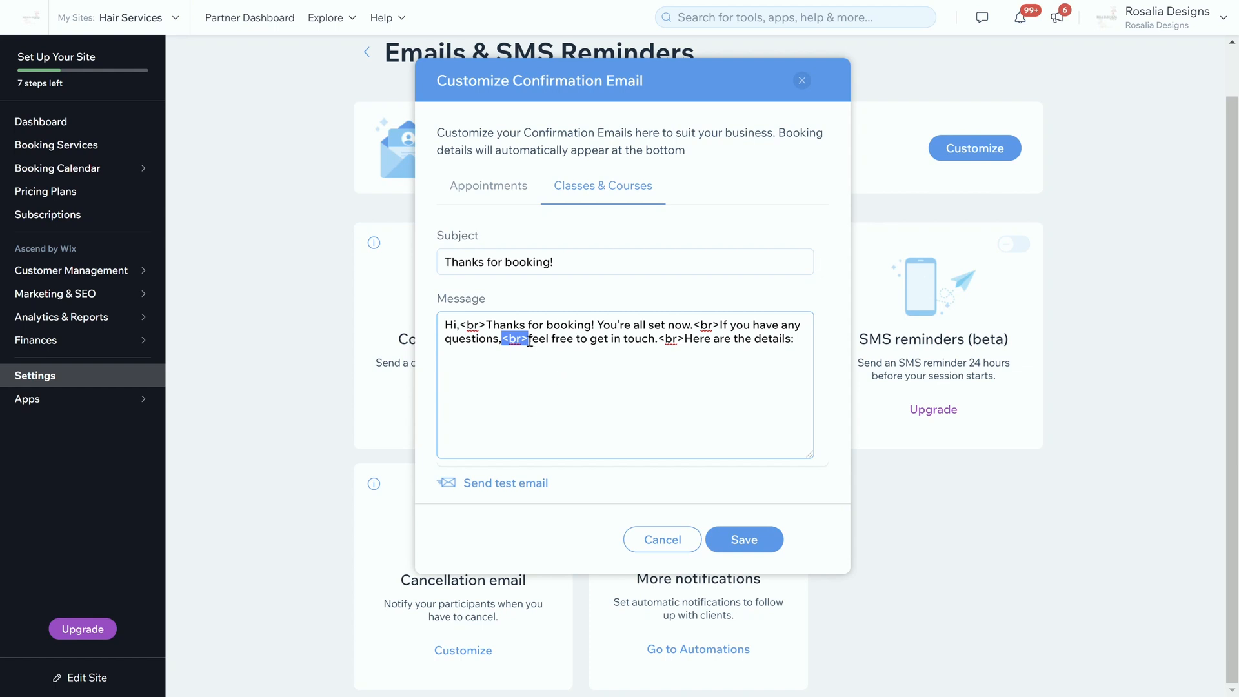
left_click_drag(741, 375, 475, 320)
key("BackSpace")
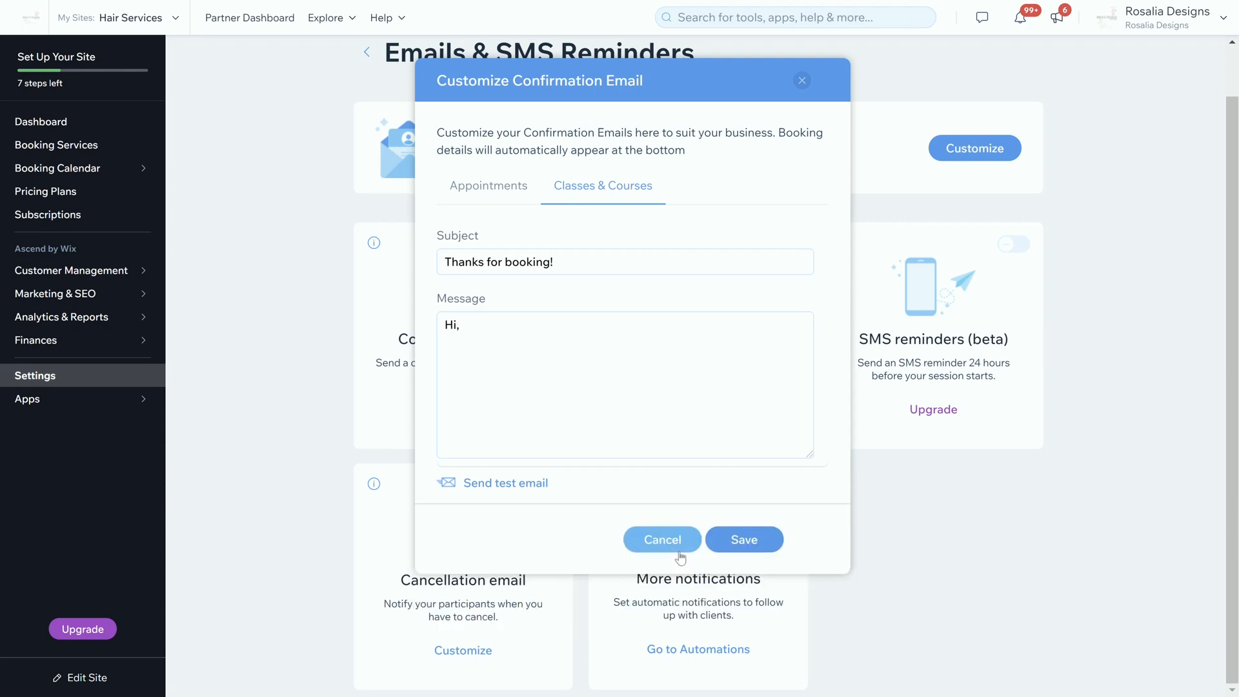
left_click(520, 336)
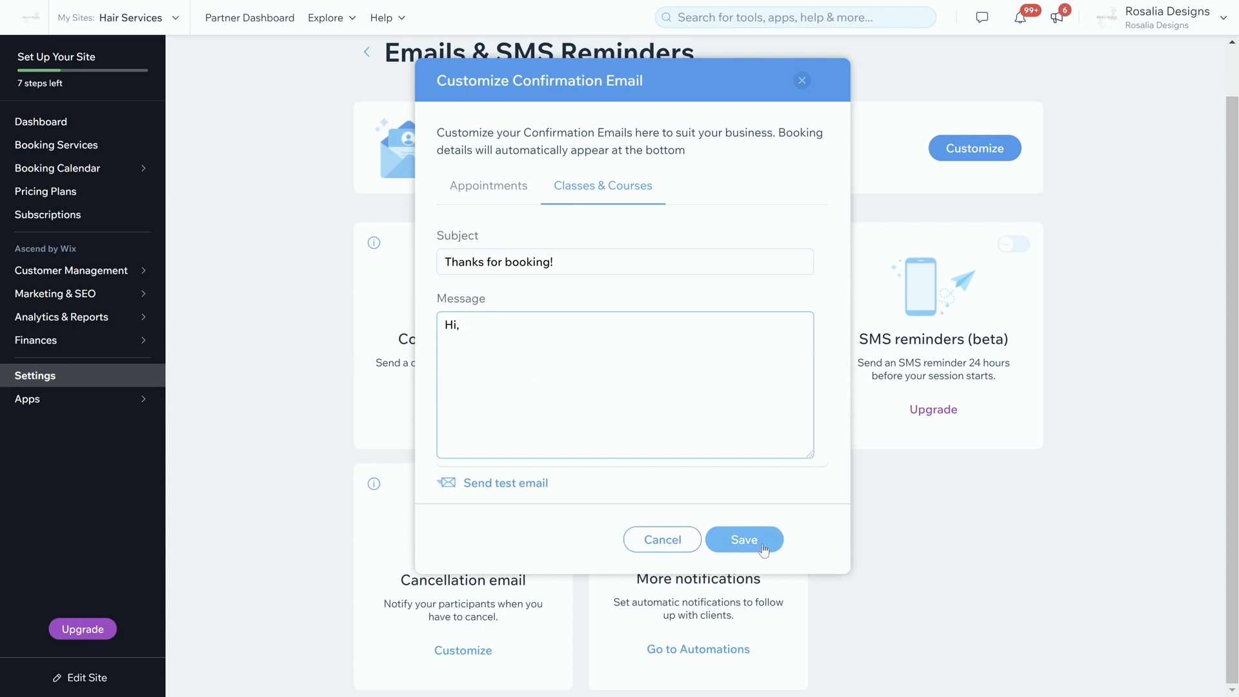
left_click(679, 545)
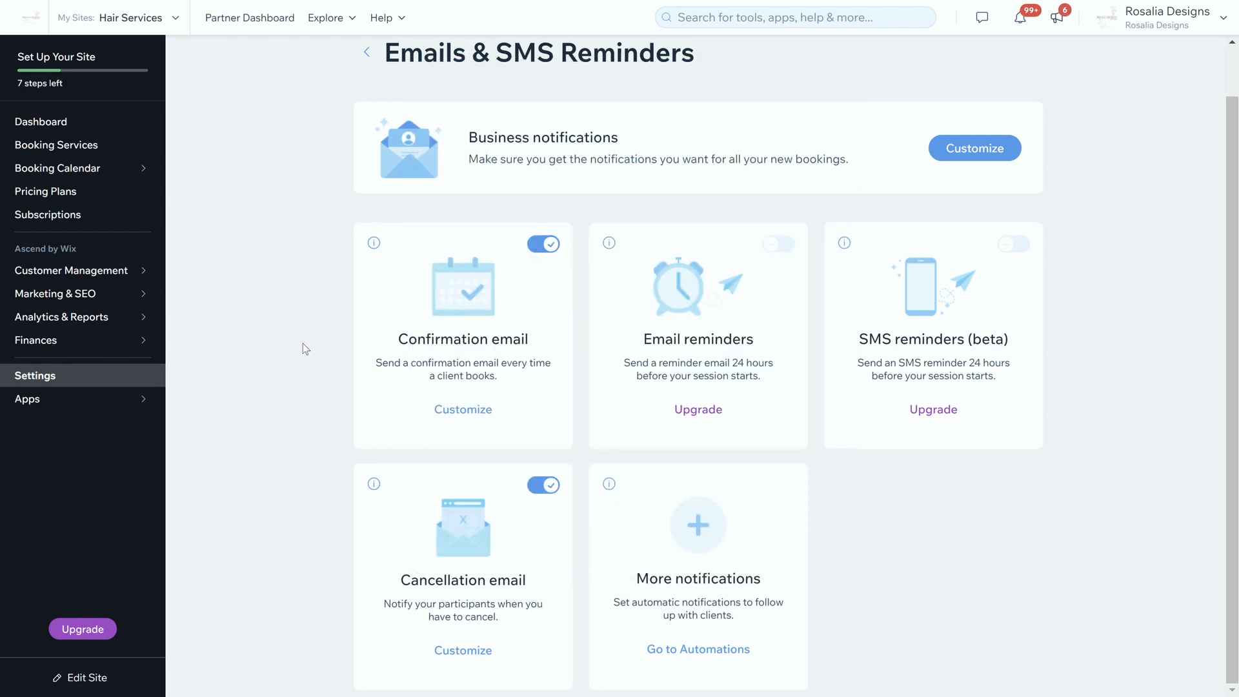
Step: Review the cancellation email's subject and message, and close it without making changes
left_click(477, 650)
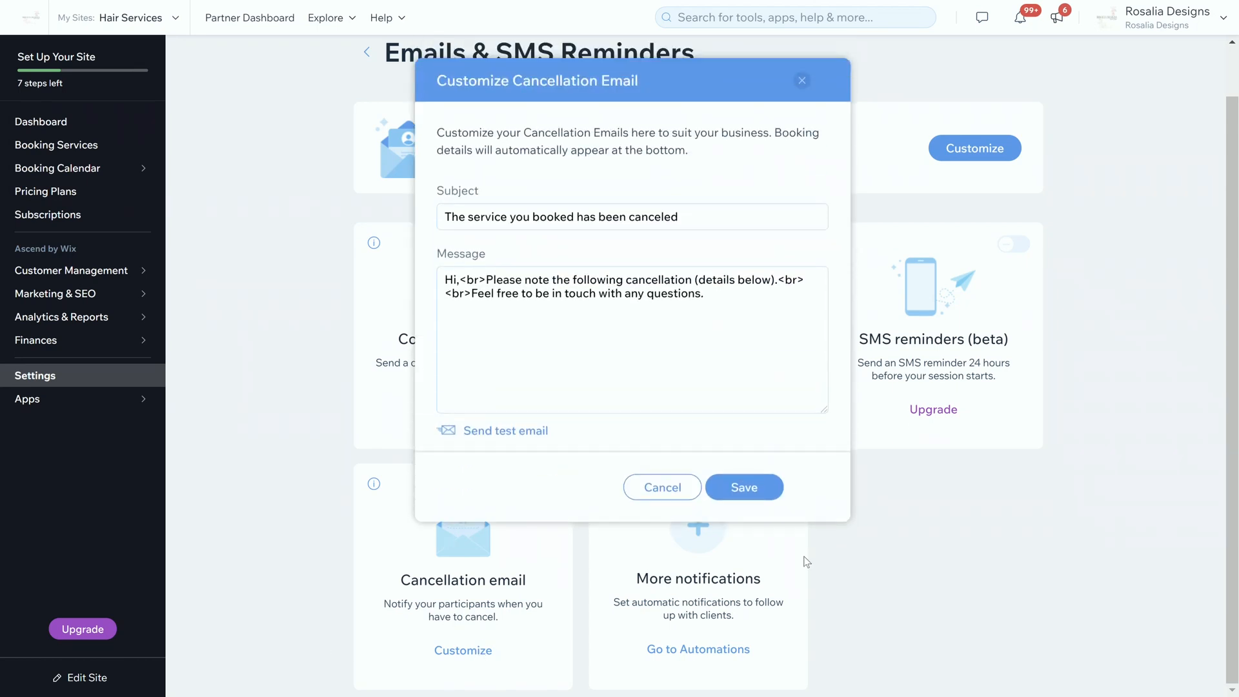
left_click(691, 488)
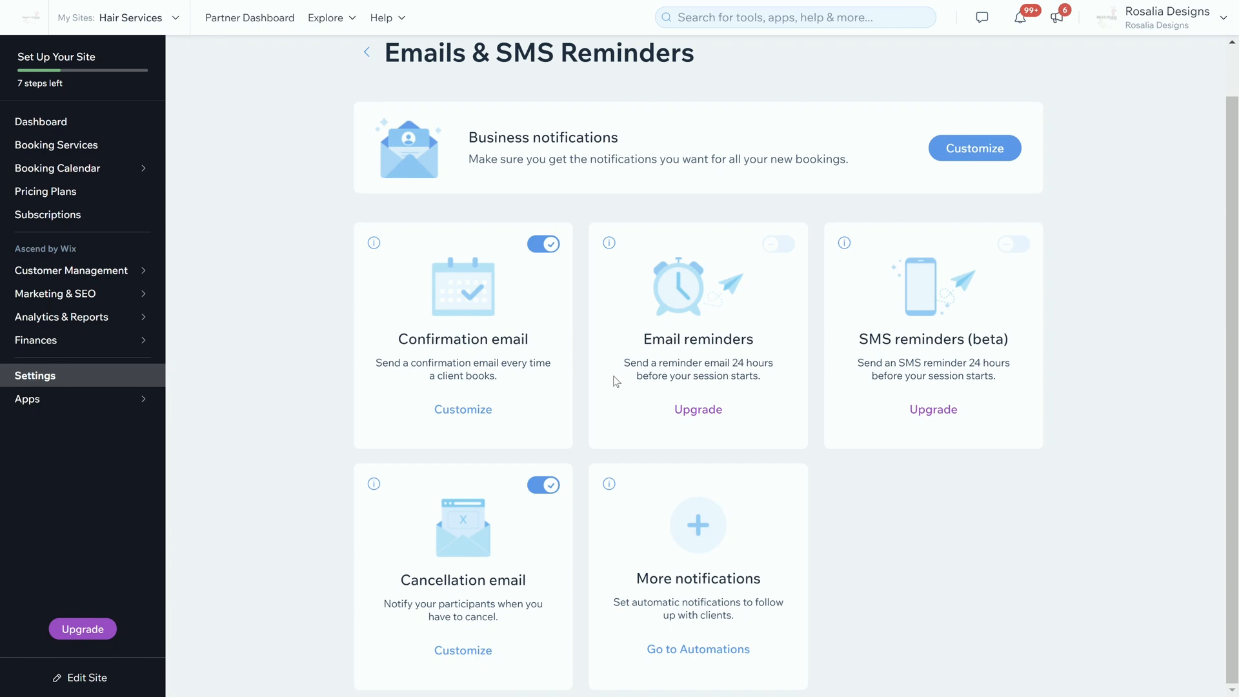
Step: Leave the email settings to view the booking services list, and open the booking calendar
left_click(83, 147)
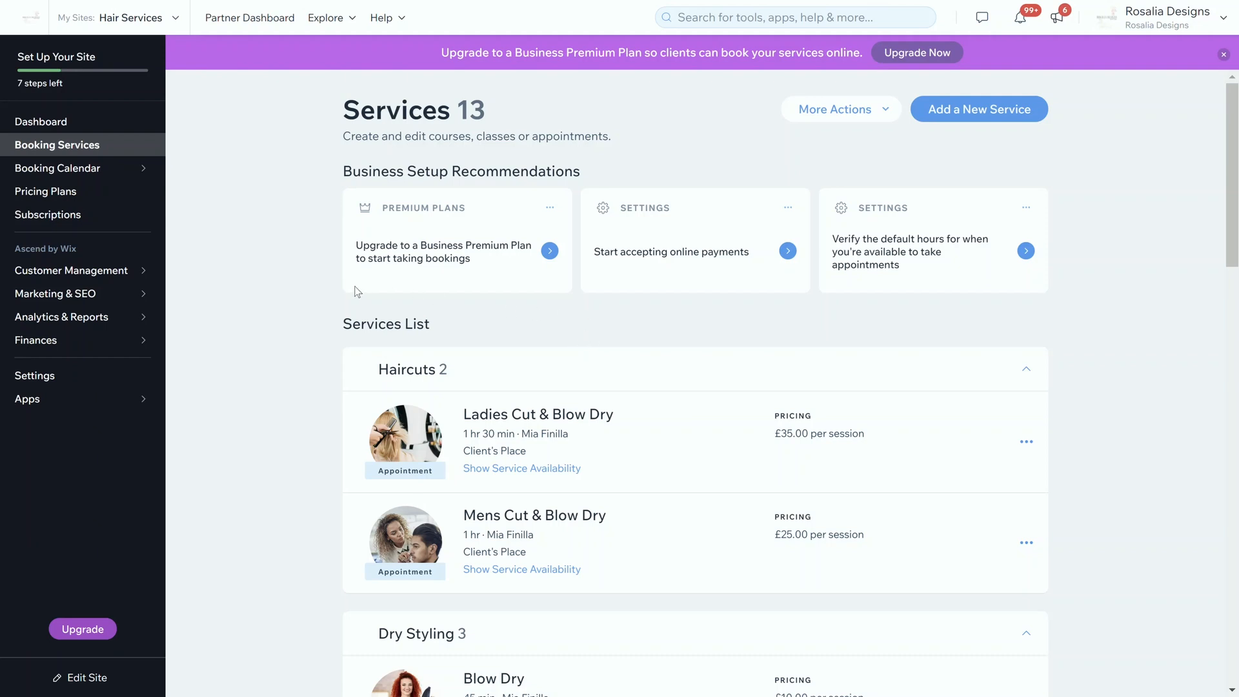
left_click(74, 169)
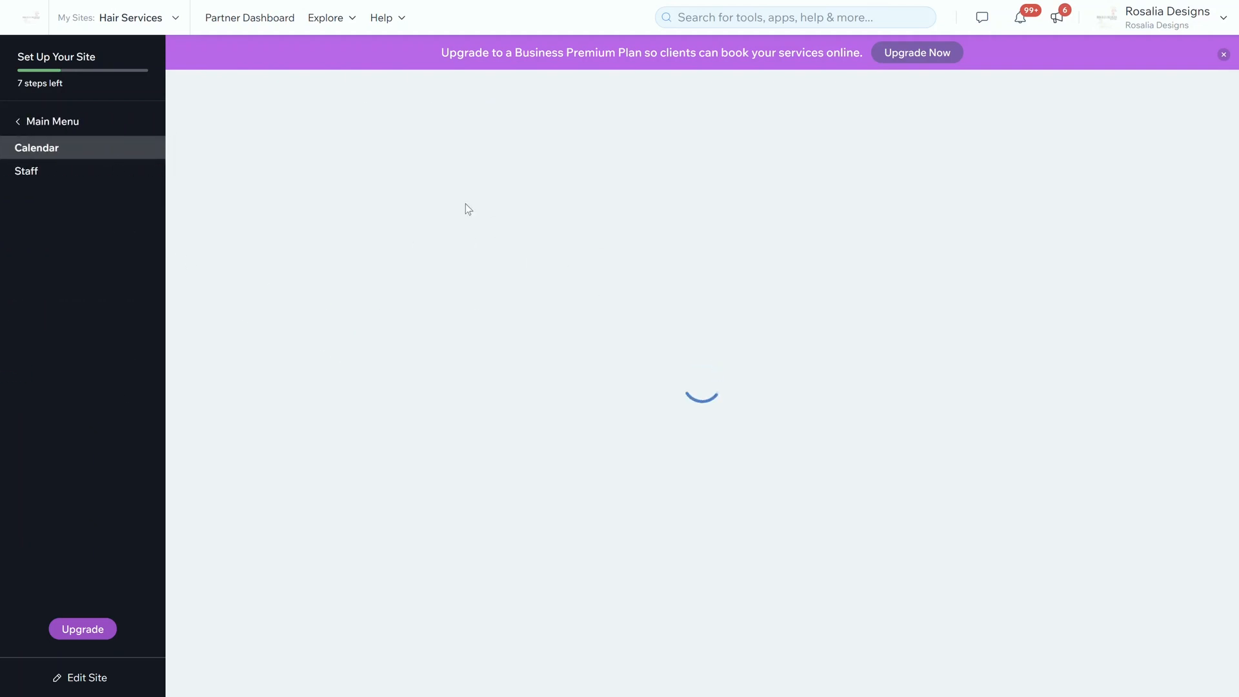